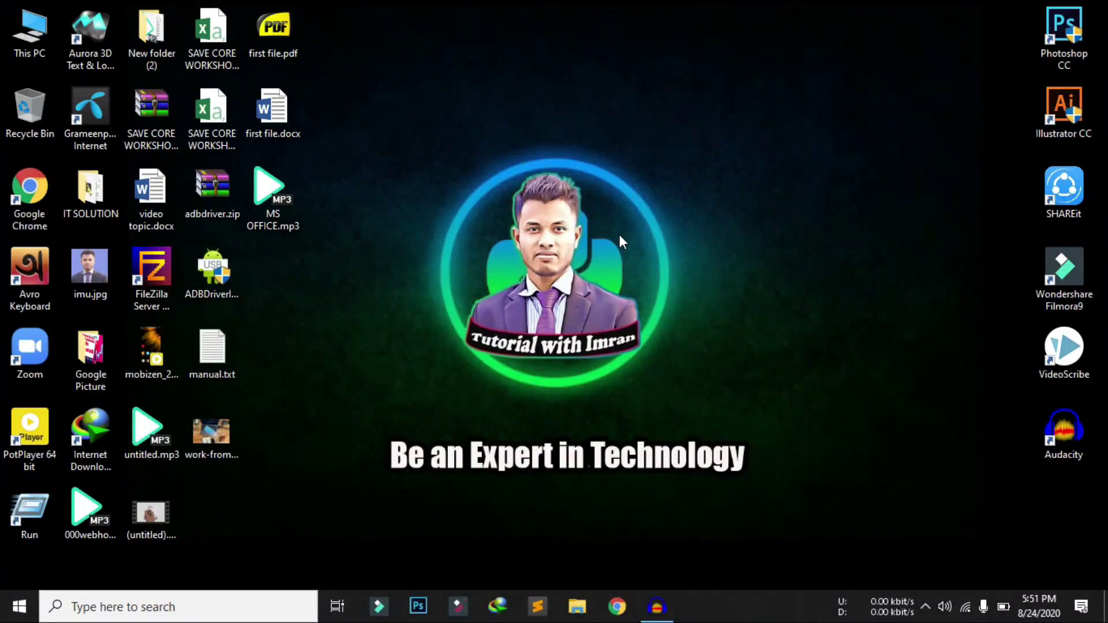
# Launch PowerPoint 2013 by searching 'POWE' in the taskbar search box
pyautogui.click(193, 615)
pyautogui.write('POWE')
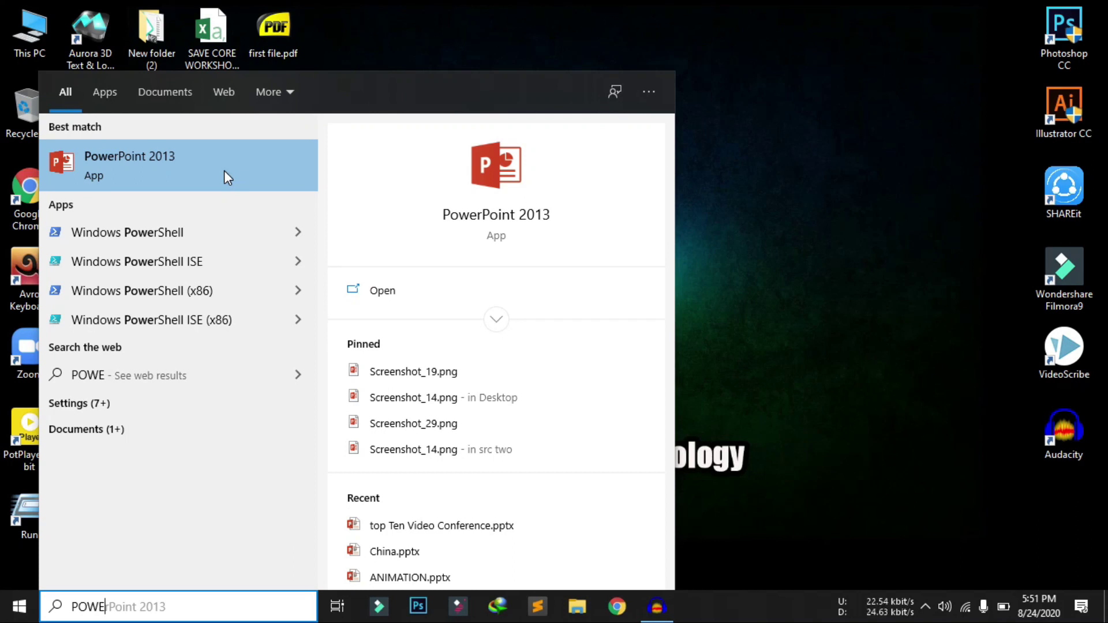
pyautogui.click(224, 170)
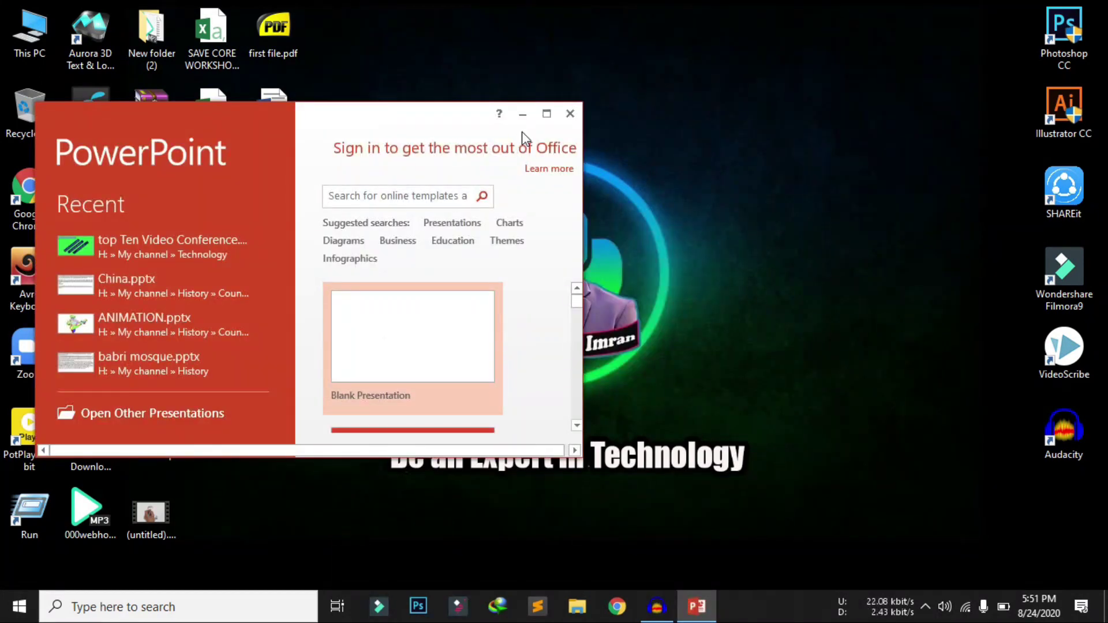
# Maximize the start screen, look through the Charts templates, then create a blank presentation
pyautogui.click(546, 115)
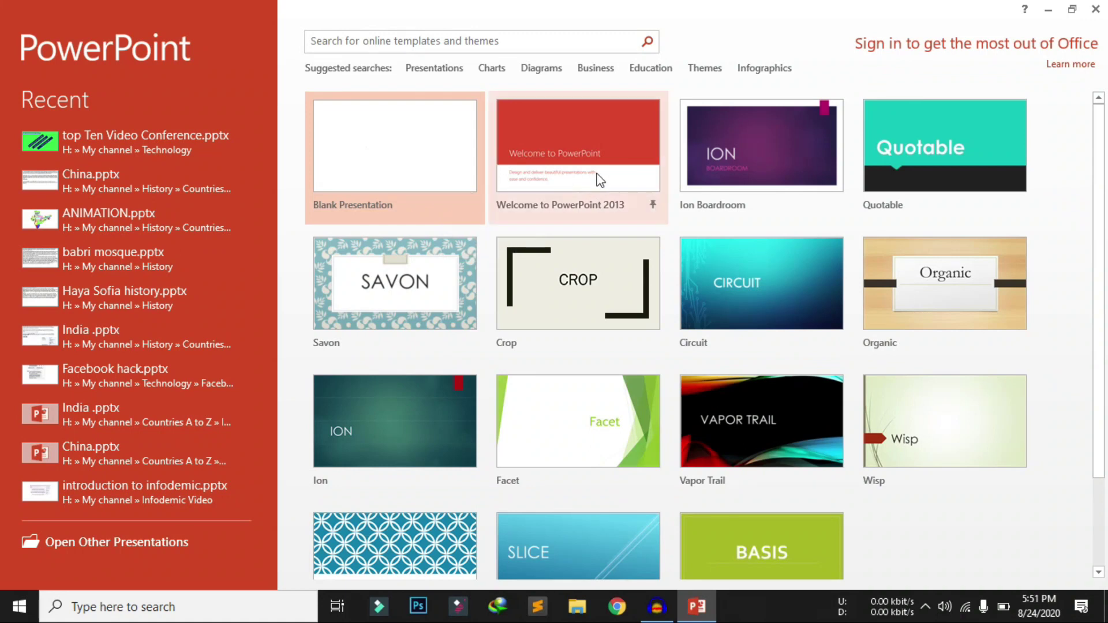
pyautogui.scroll(-2, 546, 437)
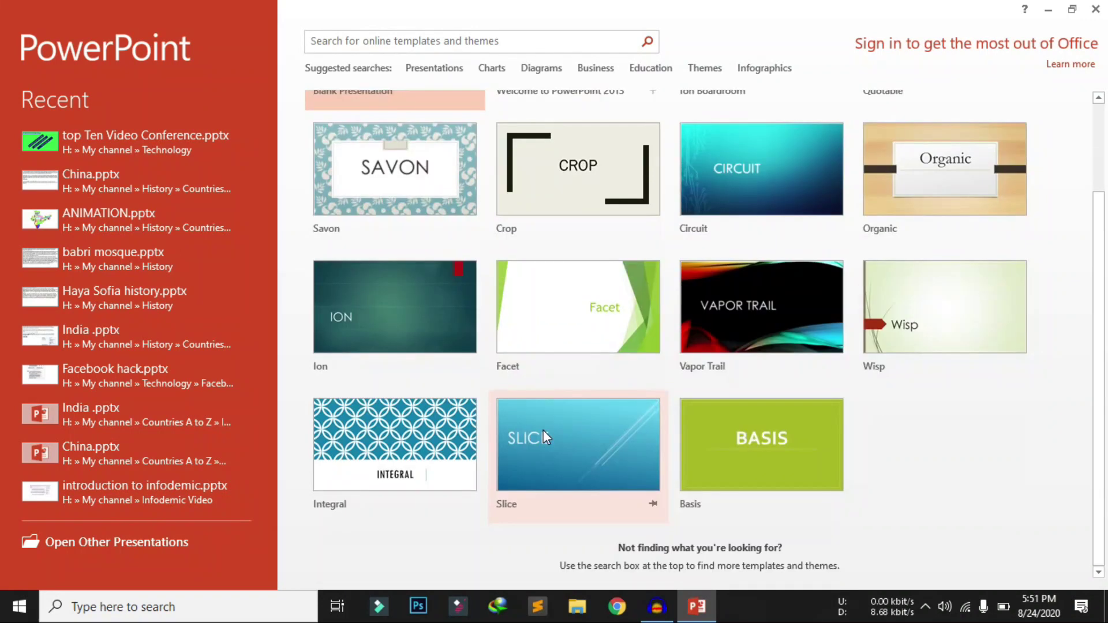
pyautogui.scroll(2, 543, 431)
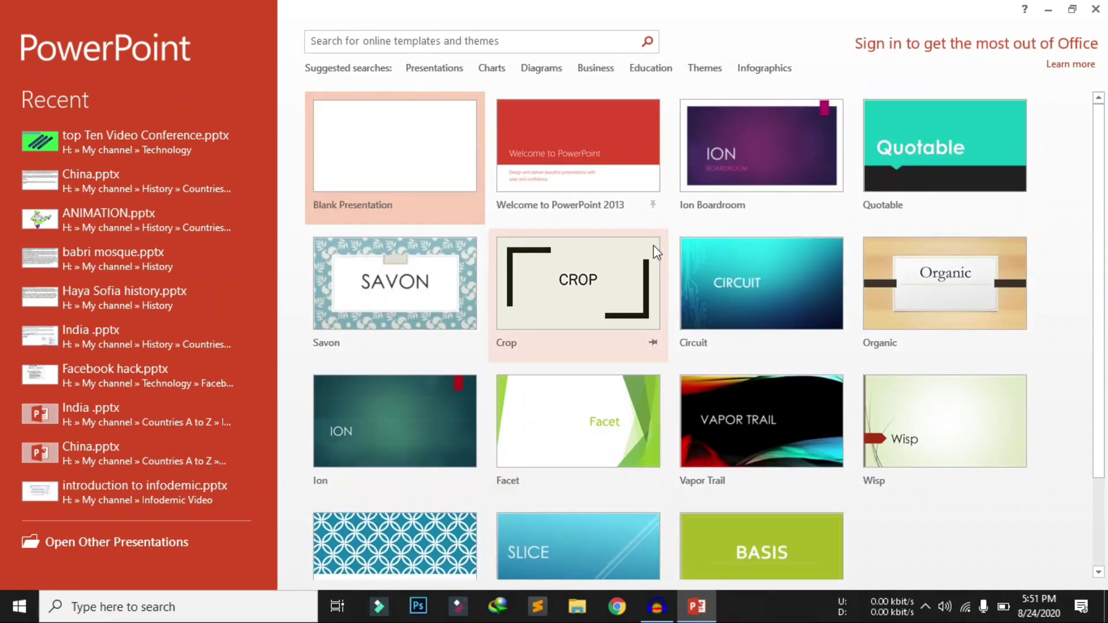
pyautogui.click(499, 70)
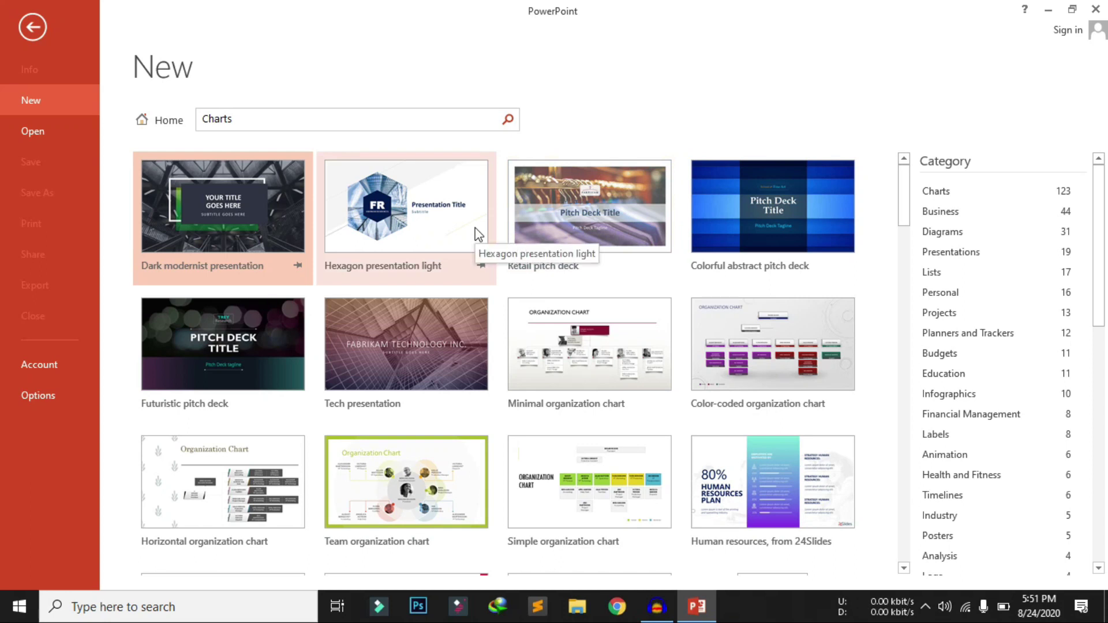
pyautogui.click(34, 30)
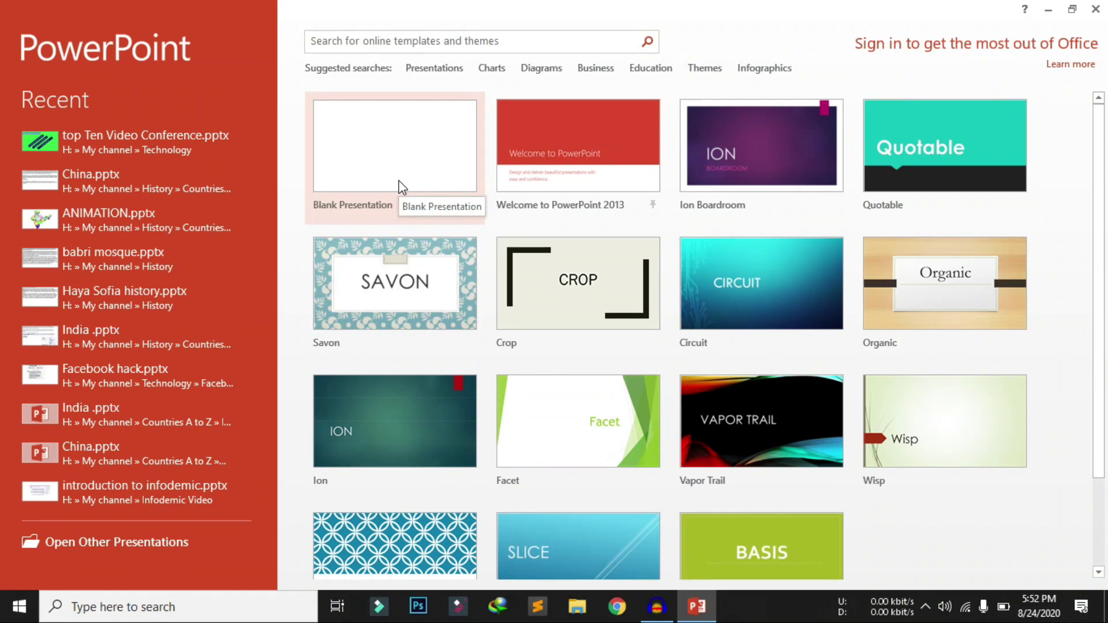
pyautogui.click(402, 186)
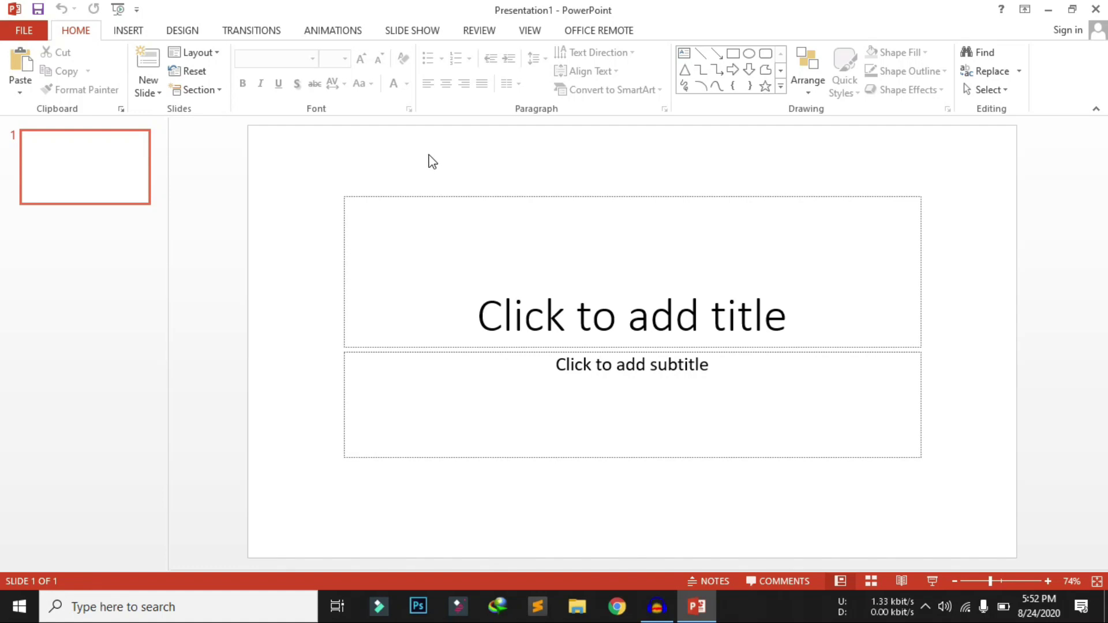
# Select both the title and subtitle placeholders on slide 1 and delete them
pyautogui.click(440, 277)
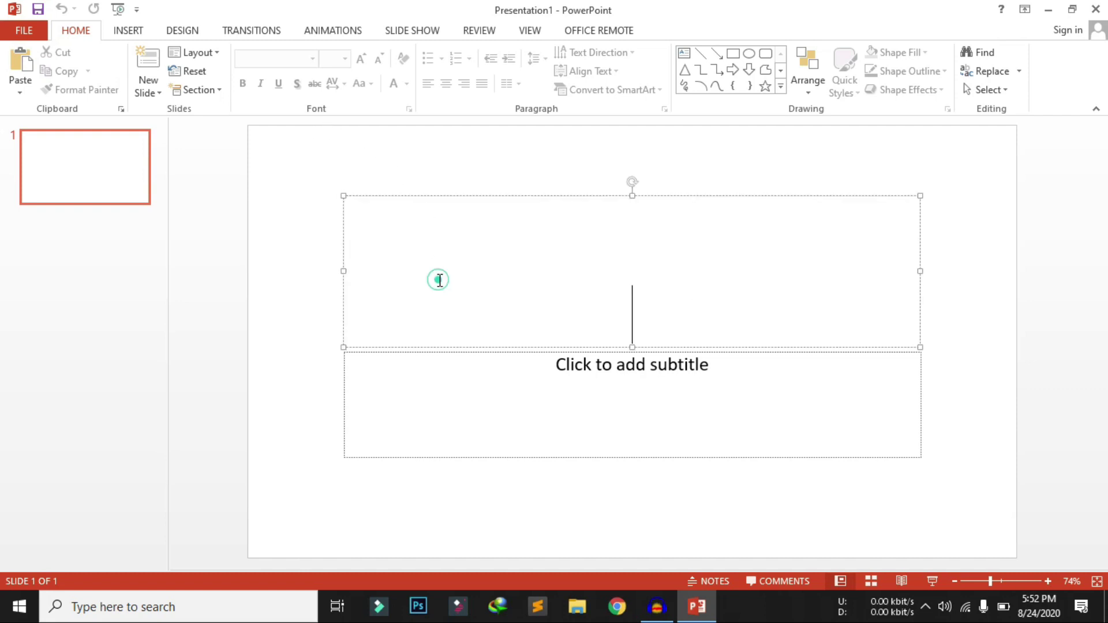
pyautogui.click(488, 391)
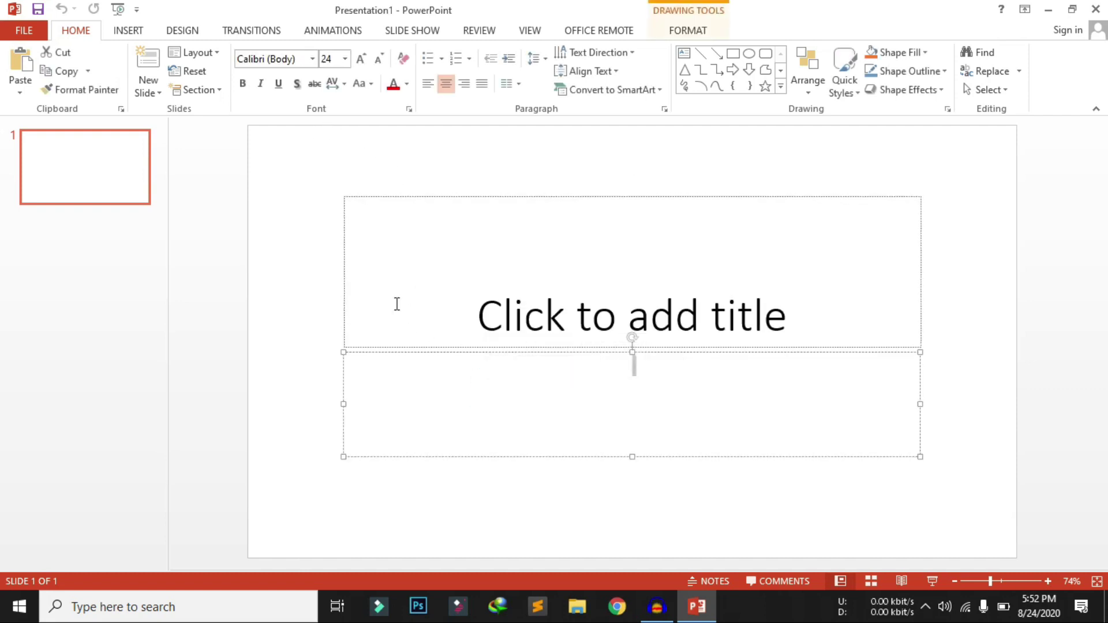
pyautogui.click(344, 261)
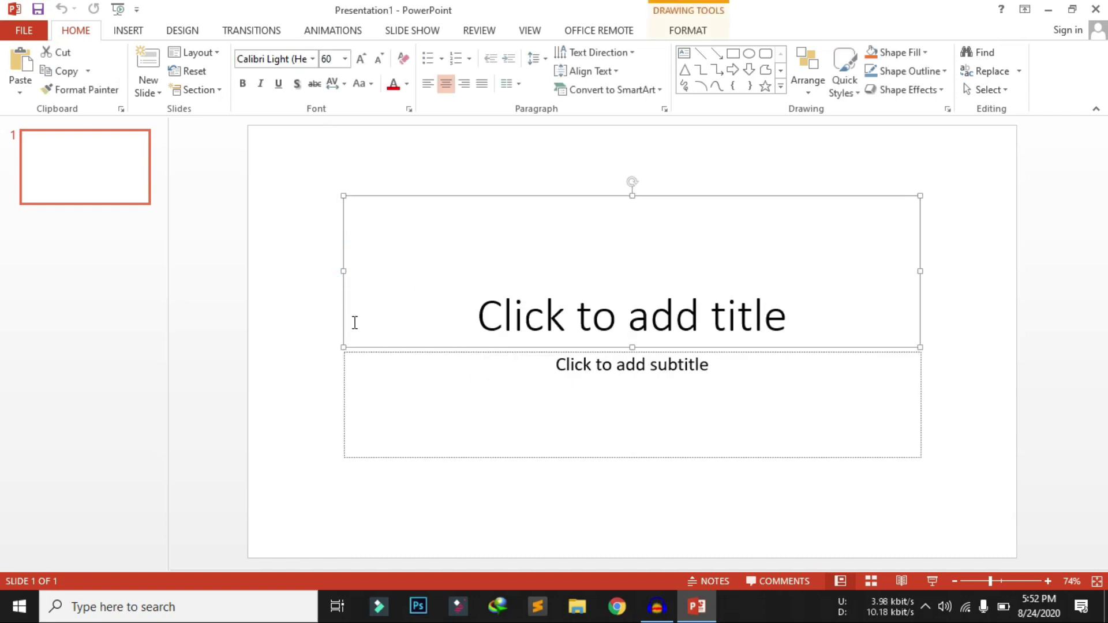
pyautogui.keyDown('shift'); pyautogui.click(342, 372); pyautogui.keyUp('shift')
pyautogui.press('Delete')
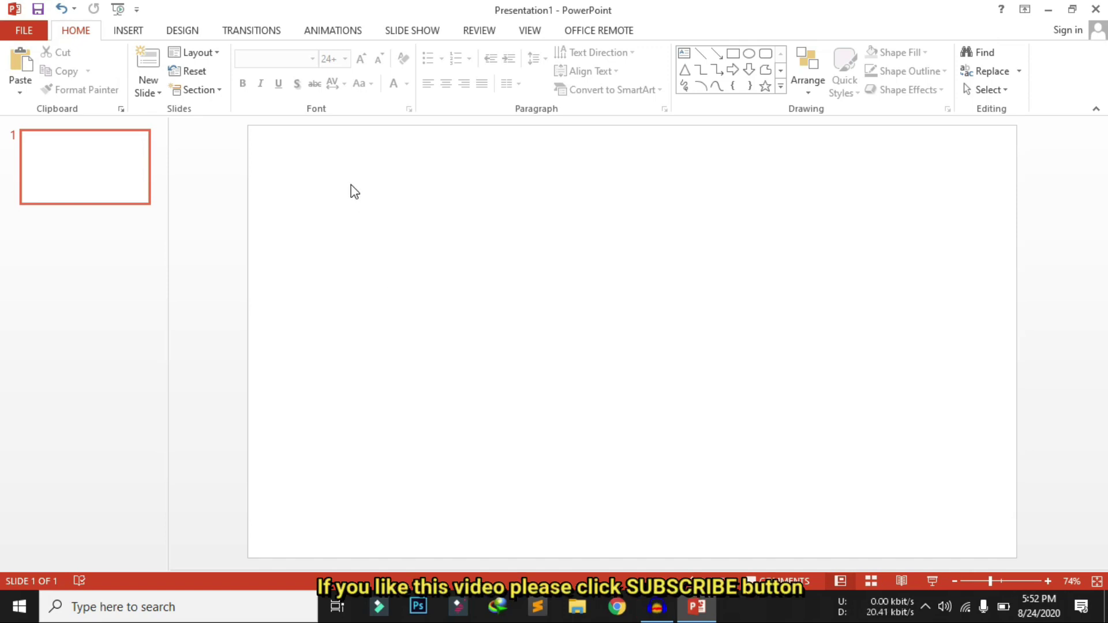
# Draw a large text box near the top of the slide and turn on bullets
pyautogui.click(143, 26)
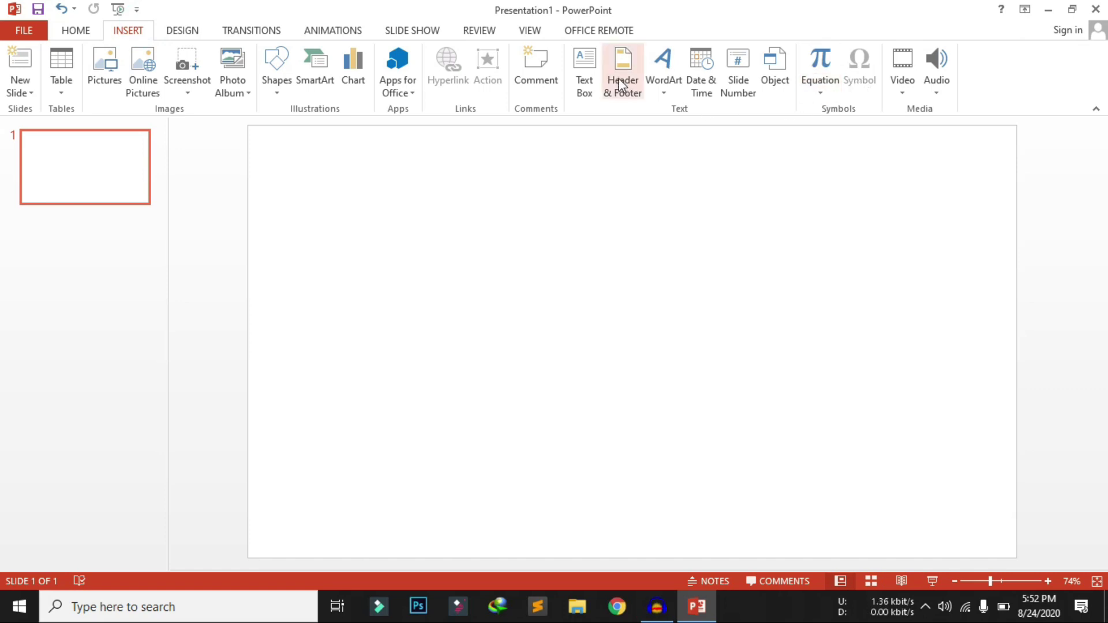
pyautogui.click(585, 73)
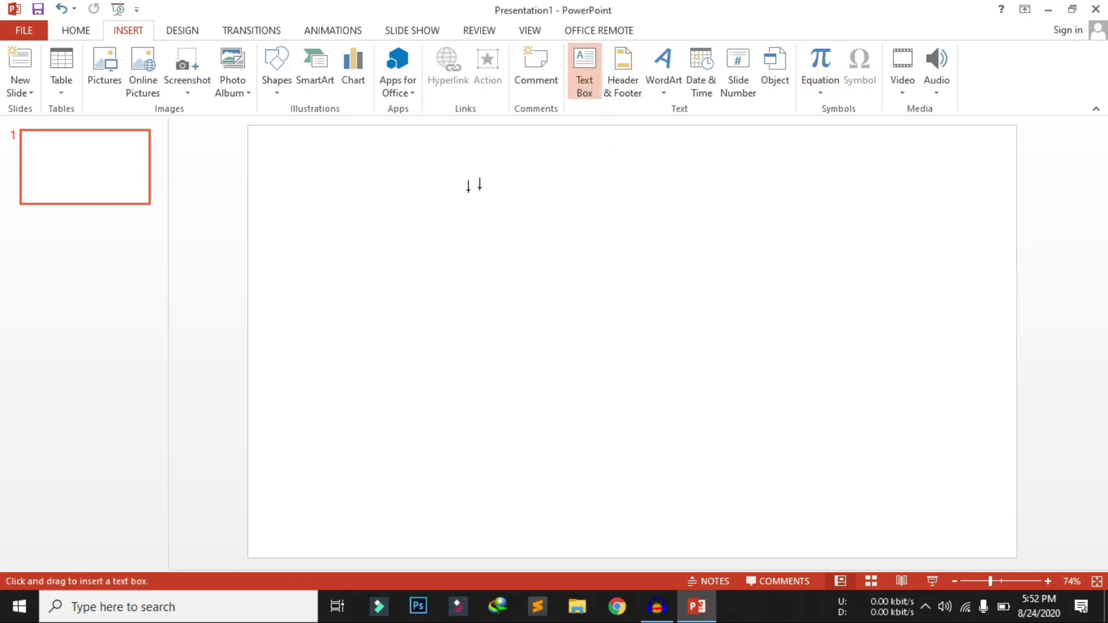
pyautogui.moveTo(319, 167); pyautogui.dragTo(928, 257)
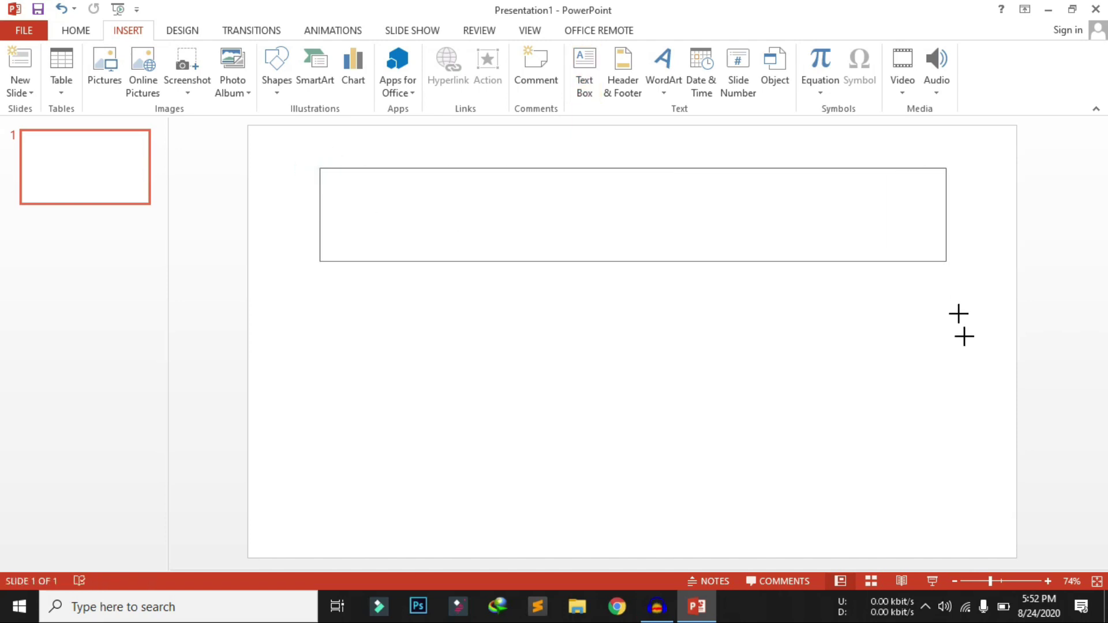
pyautogui.moveTo(927, 257)
pyautogui.mouseDown()
pyautogui.moveTo(985, 530)
pyautogui.moveTo(987, 502)
pyautogui.mouseUp()
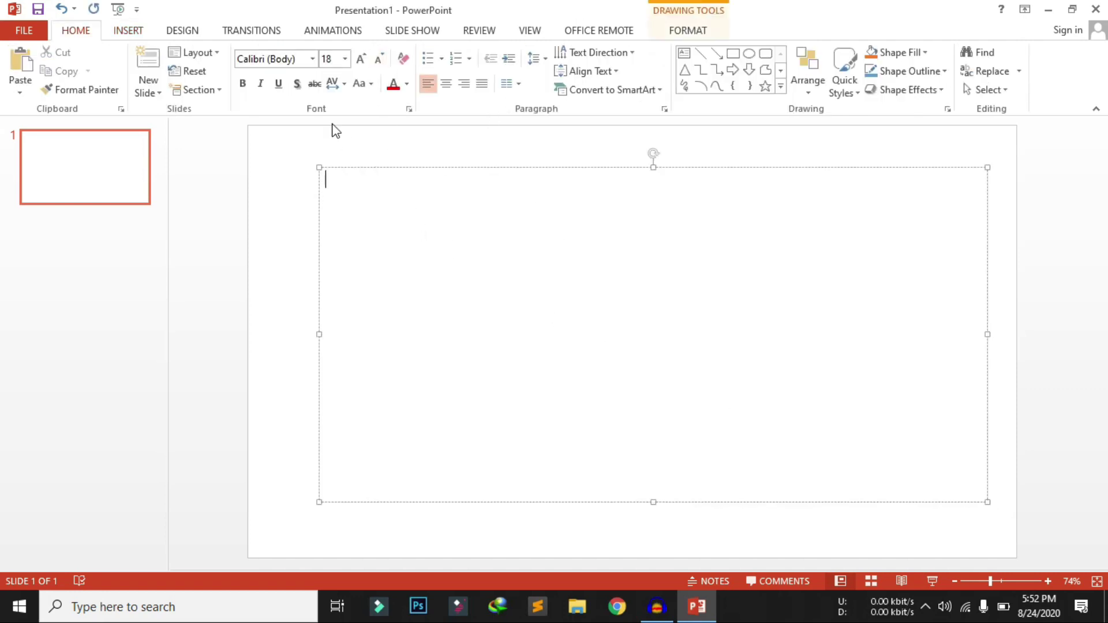
pyautogui.click(139, 32)
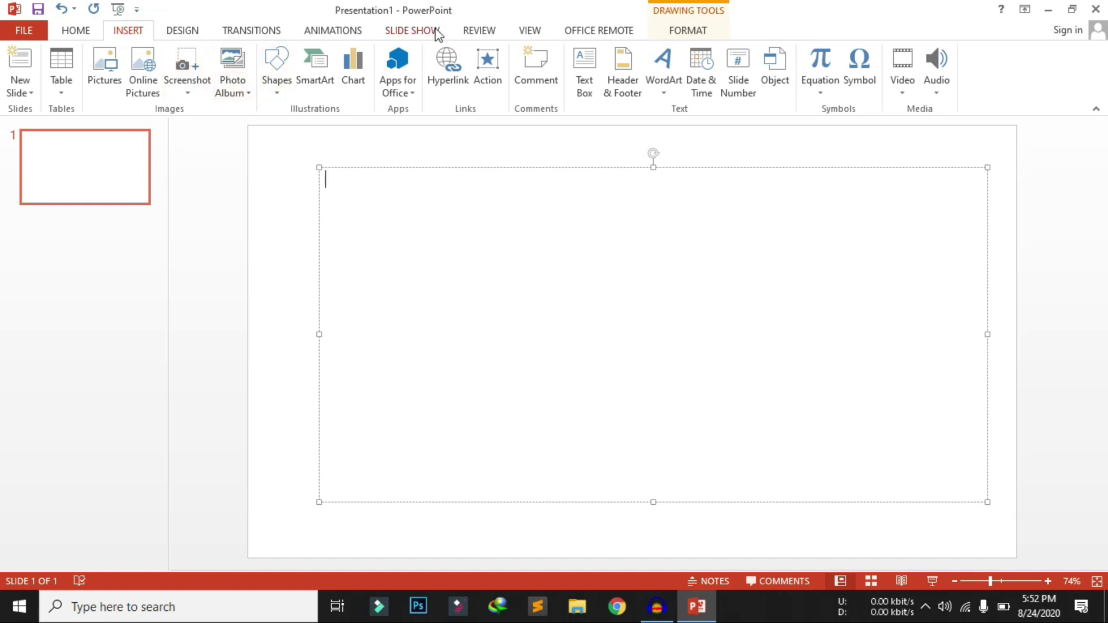
pyautogui.click(83, 34)
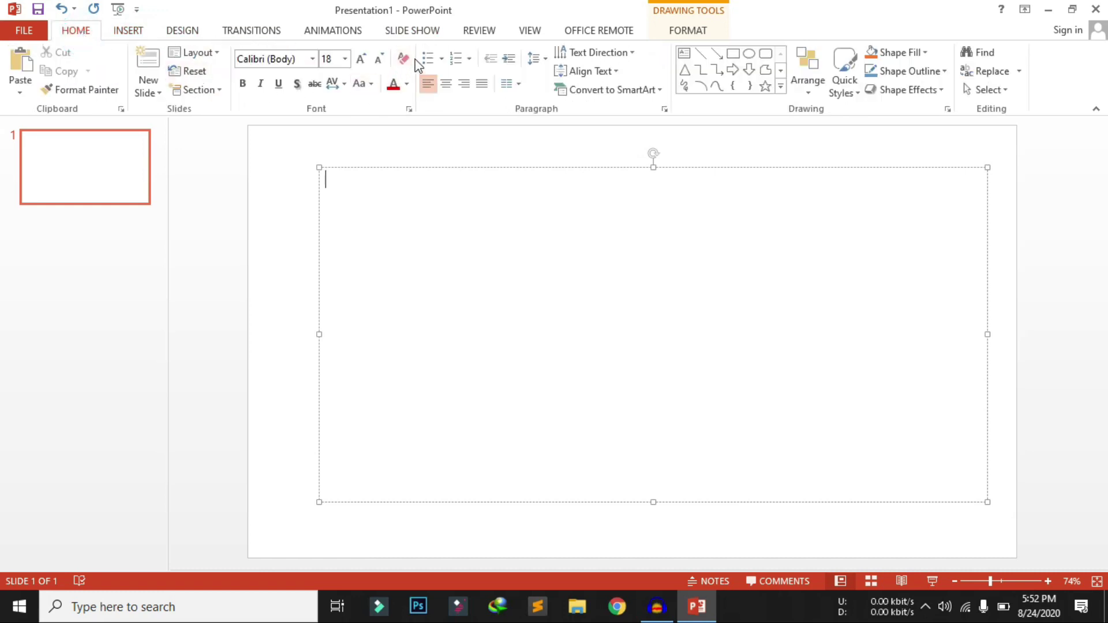
pyautogui.click(469, 56)
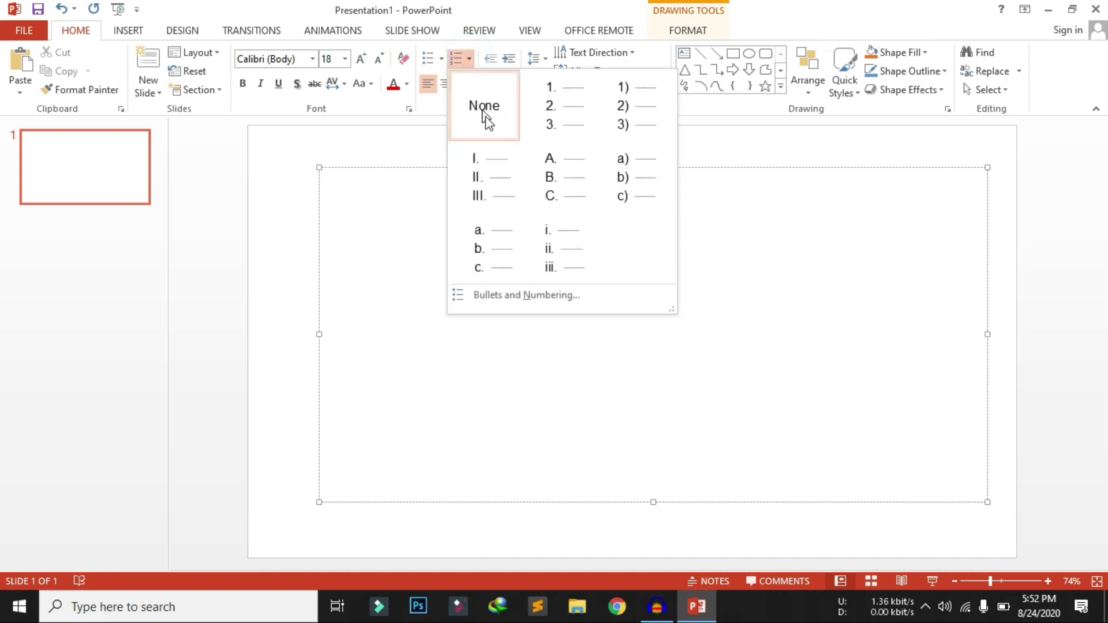
pyautogui.click(430, 59)
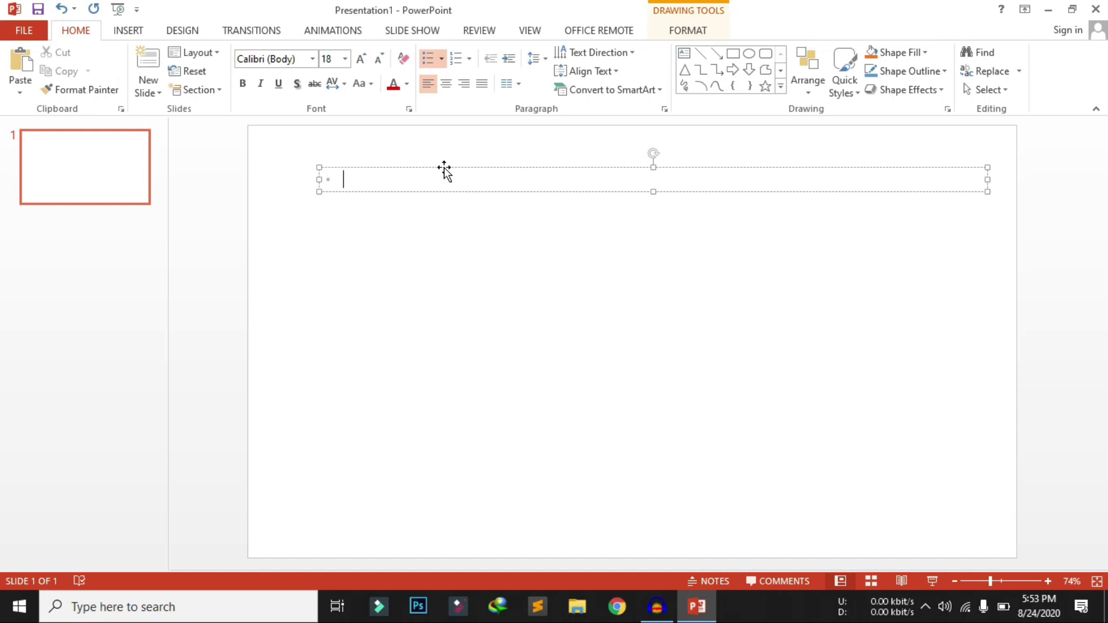
# Type three bulleted names: Imran, Ikball and Kadir
pyautogui.write('Imran')
pyautogui.press('Return')
pyautogui.write('Ikball')
pyautogui.press('Return')
pyautogui.write('Kadir')
pyautogui.press('Return')
pyautogui.write('M')
pyautogui.press('BackSpace')
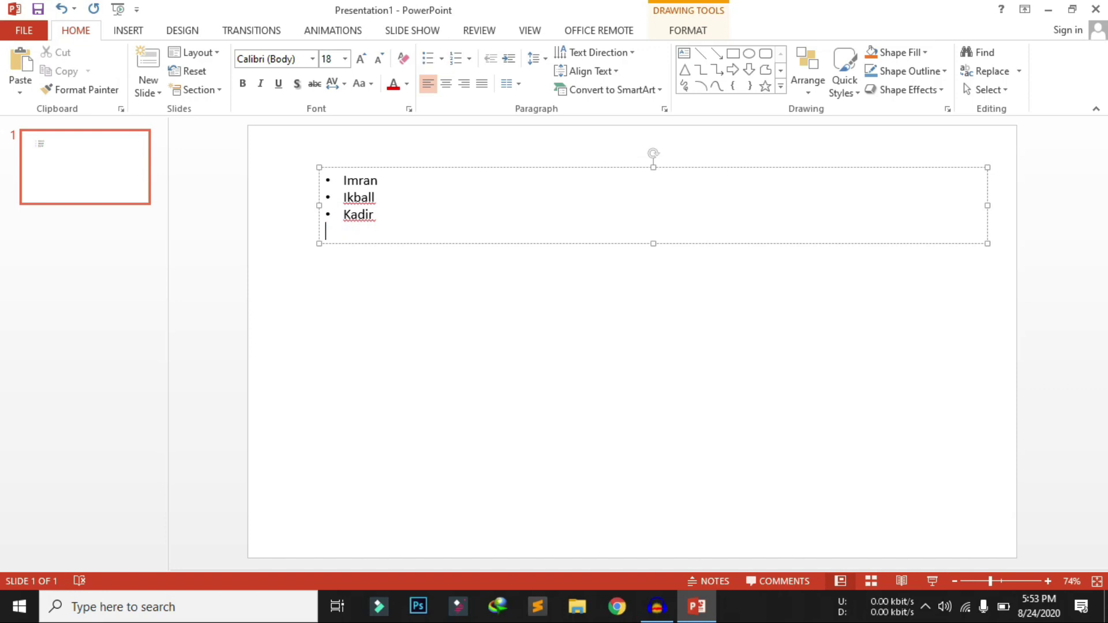
pyautogui.press('BackSpace')
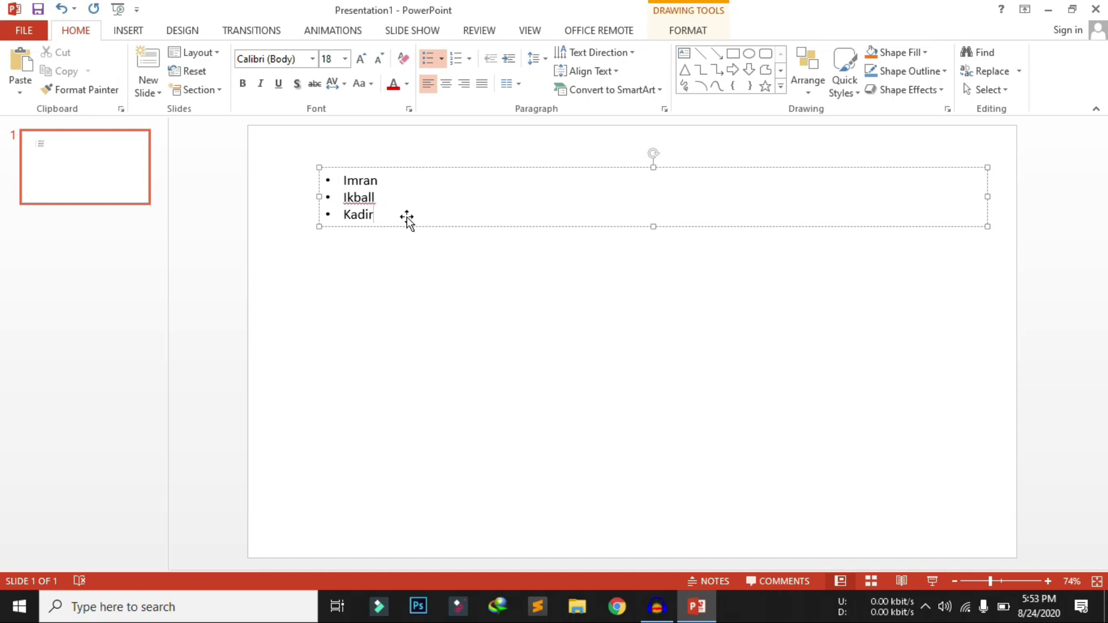
# Remove a stray blank line above the list and drag the bulleted list lower
pyautogui.click(344, 181)
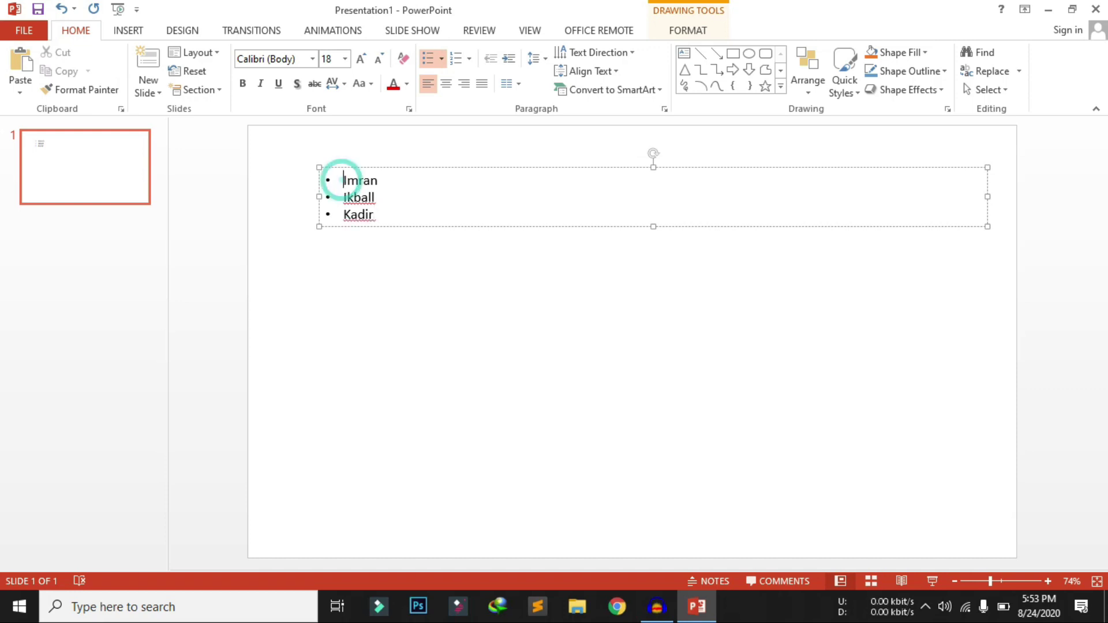
pyautogui.press('Return')
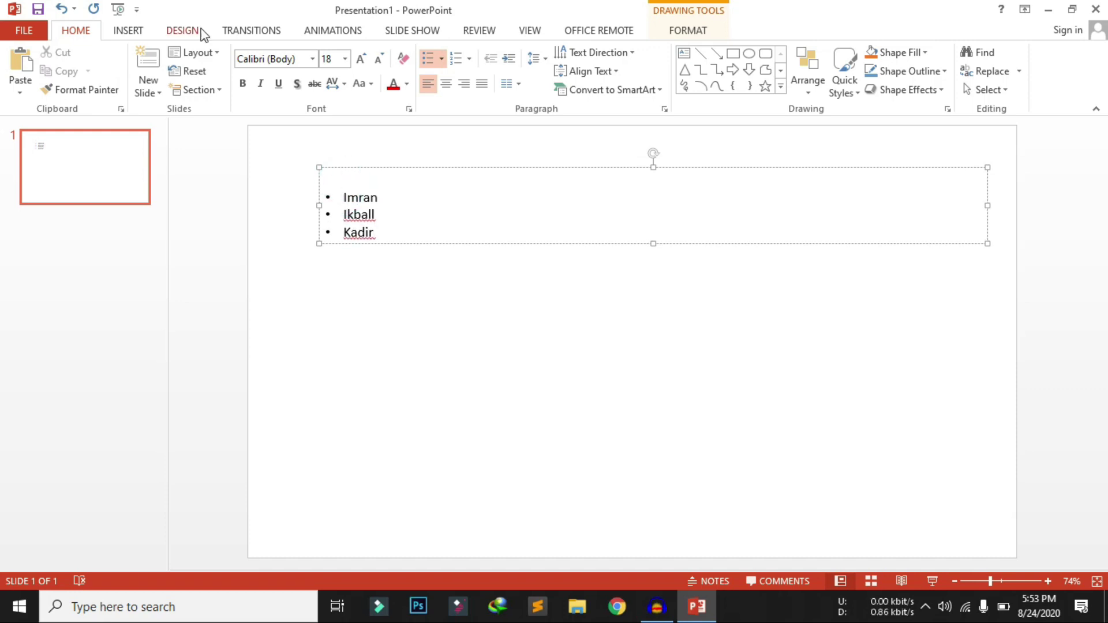
pyautogui.click(136, 33)
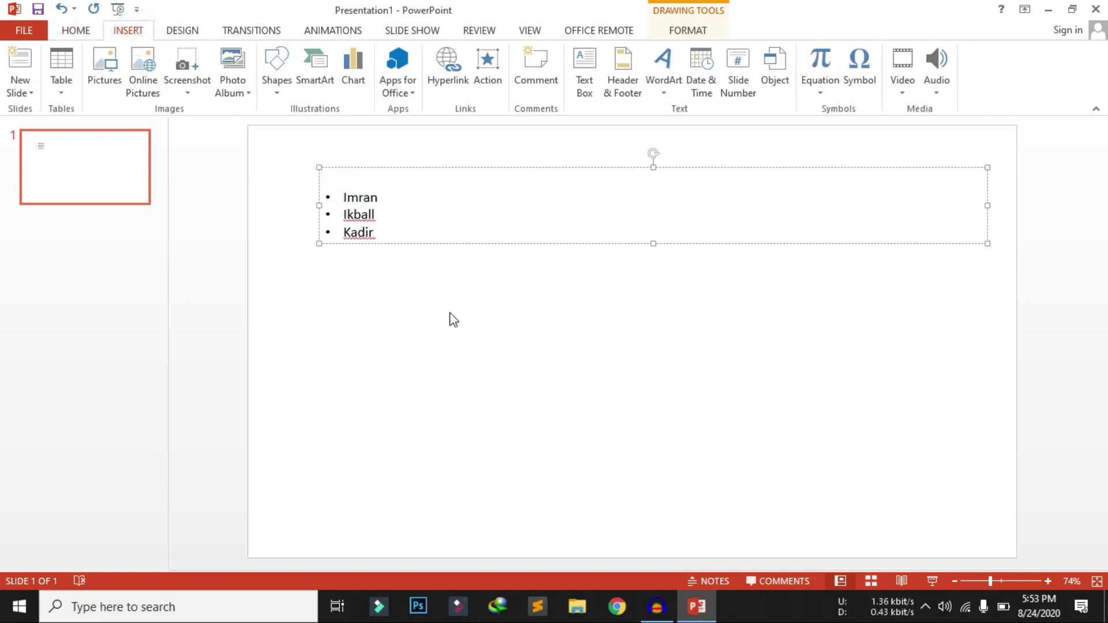
pyautogui.press('BackSpace')
pyautogui.press('BackSpace')
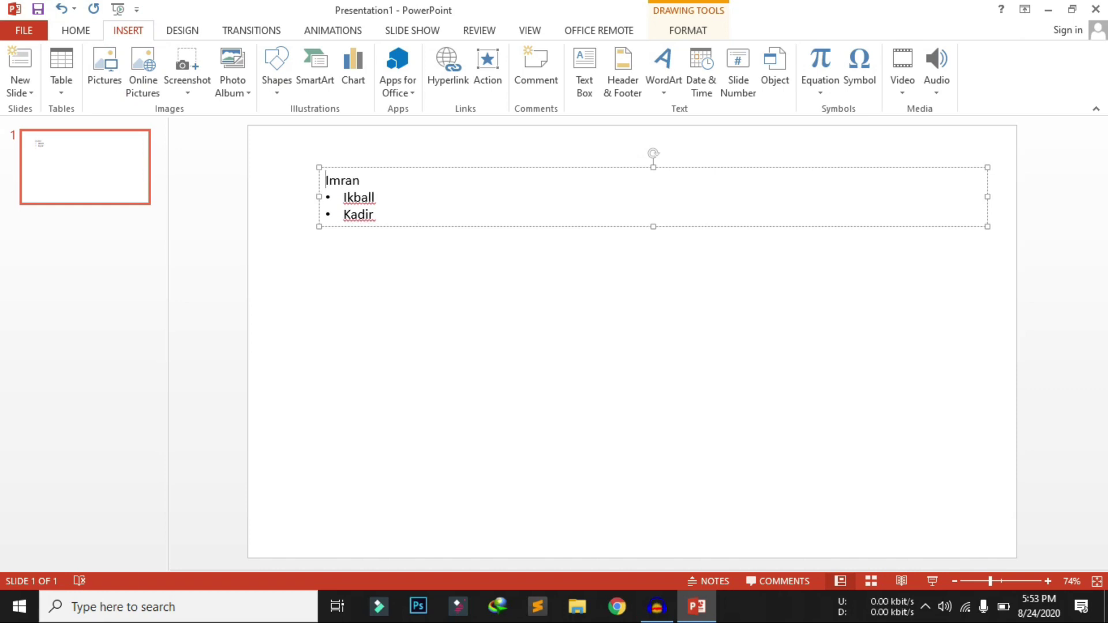
pyautogui.hotkey('ctrl', 'z')
pyautogui.hotkey('ctrl', 'z')
pyautogui.hotkey('ctrl', 'z')
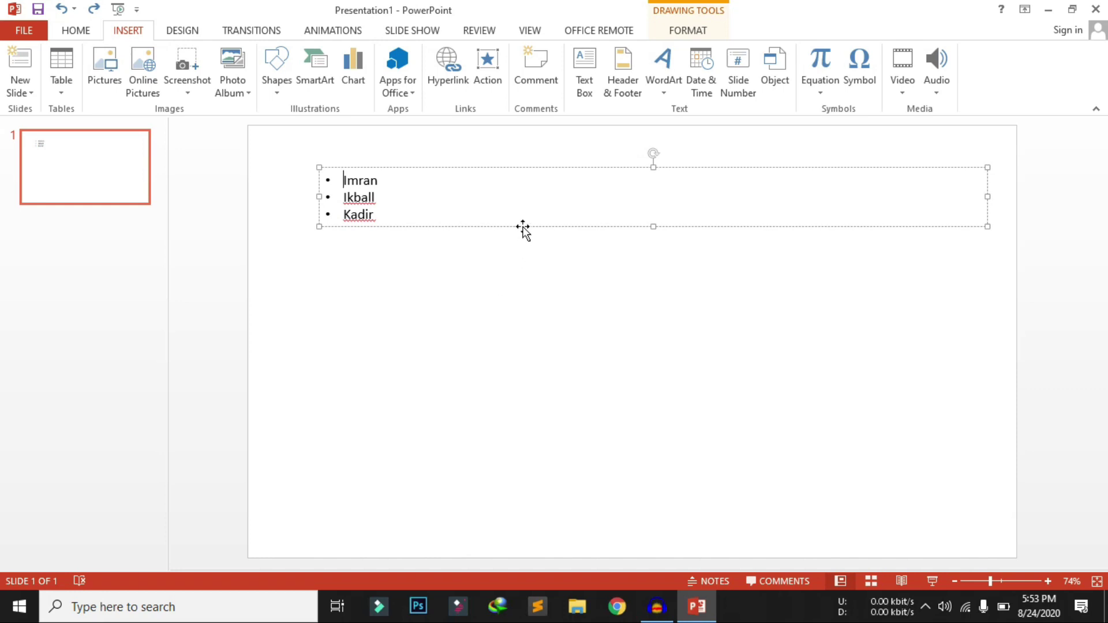
pyautogui.moveTo(523, 229); pyautogui.dragTo(521, 307)
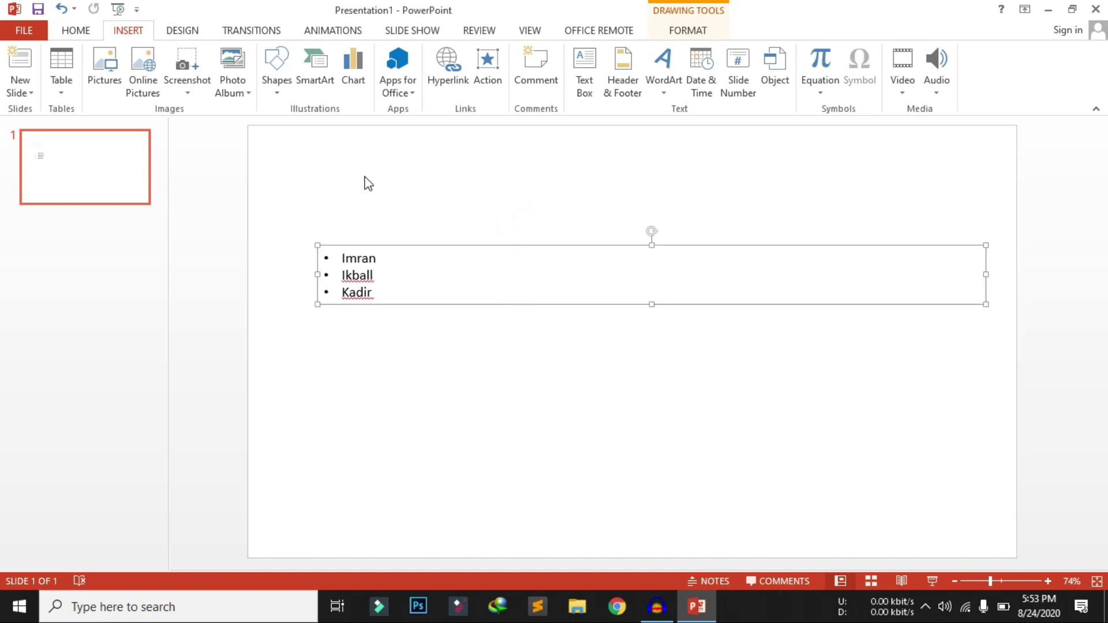
# Draw a blue rectangle above the bulleted list, aligned with the bullet text
pyautogui.click(272, 85)
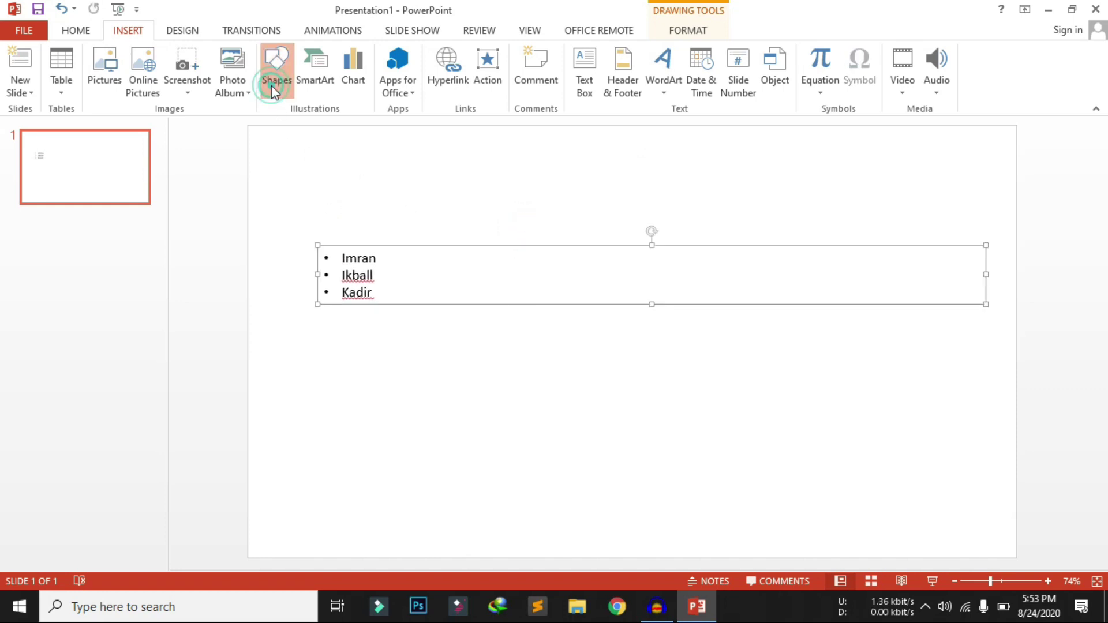
pyautogui.click(319, 127)
pyautogui.moveTo(308, 144)
pyautogui.mouseDown()
pyautogui.moveTo(899, 191)
pyautogui.moveTo(991, 233)
pyautogui.mouseUp()
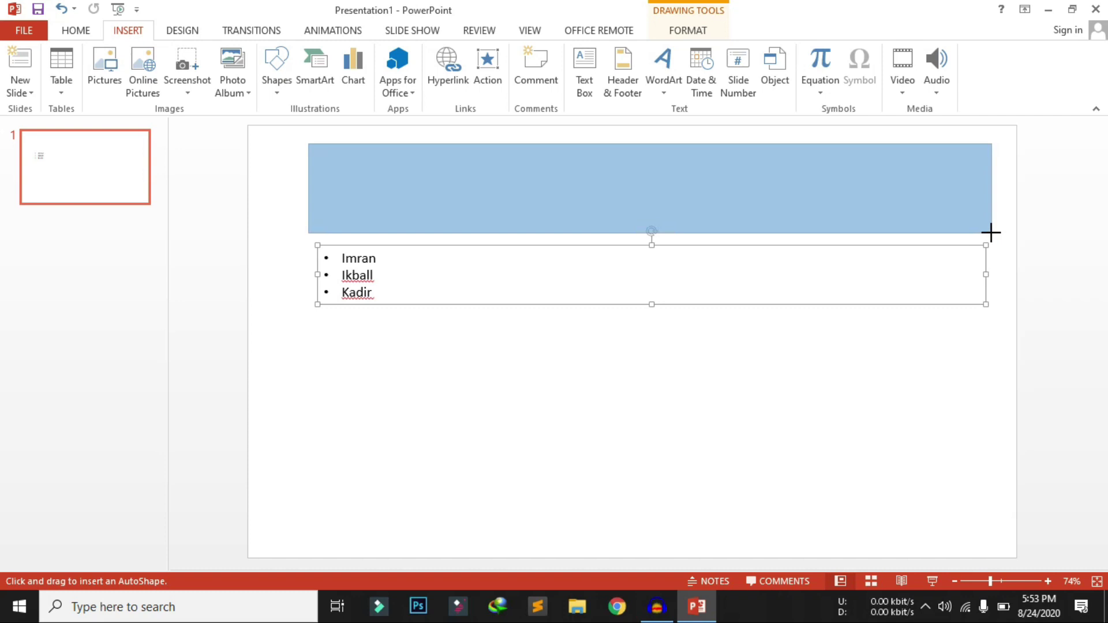
pyautogui.moveTo(991, 233); pyautogui.dragTo(985, 234)
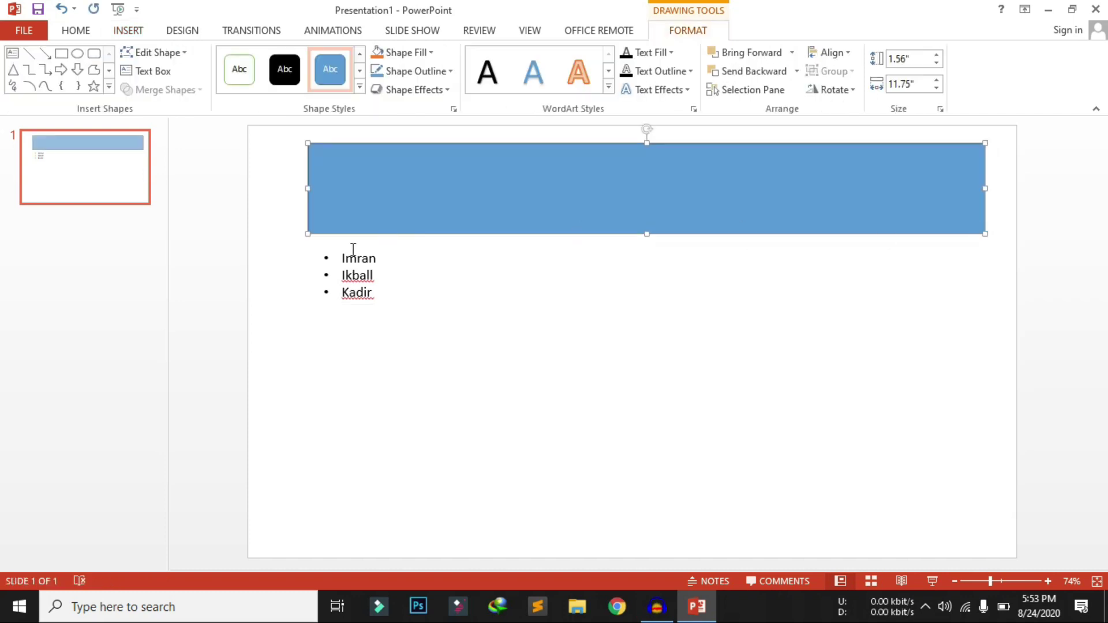
pyautogui.moveTo(308, 188); pyautogui.dragTo(317, 188)
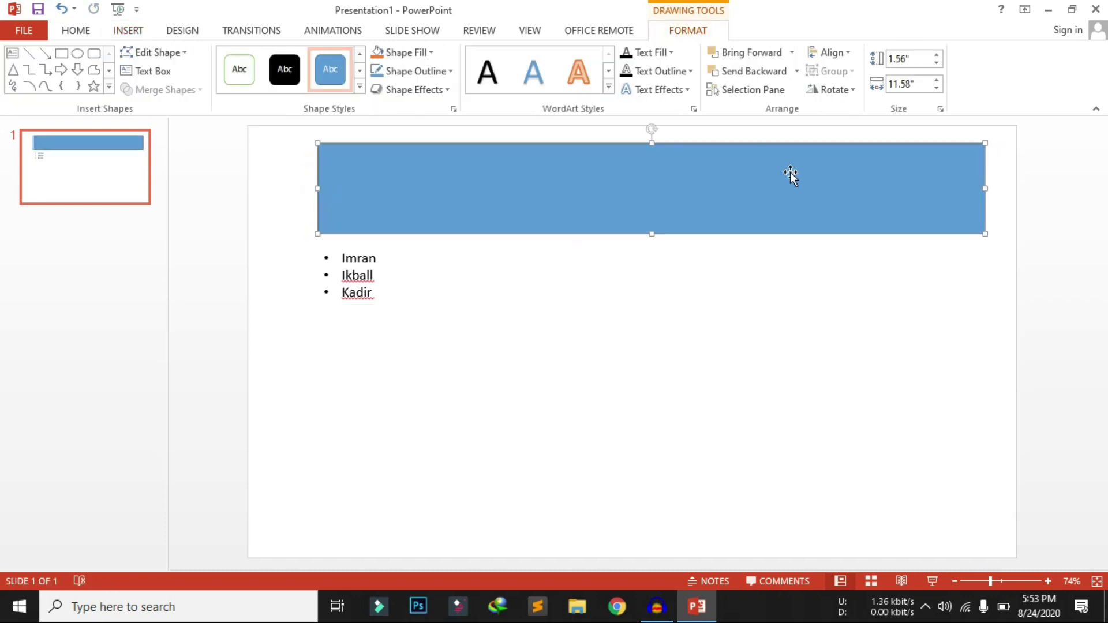
pyautogui.moveTo(319, 187); pyautogui.dragTo(315, 188)
pyautogui.click(983, 188)
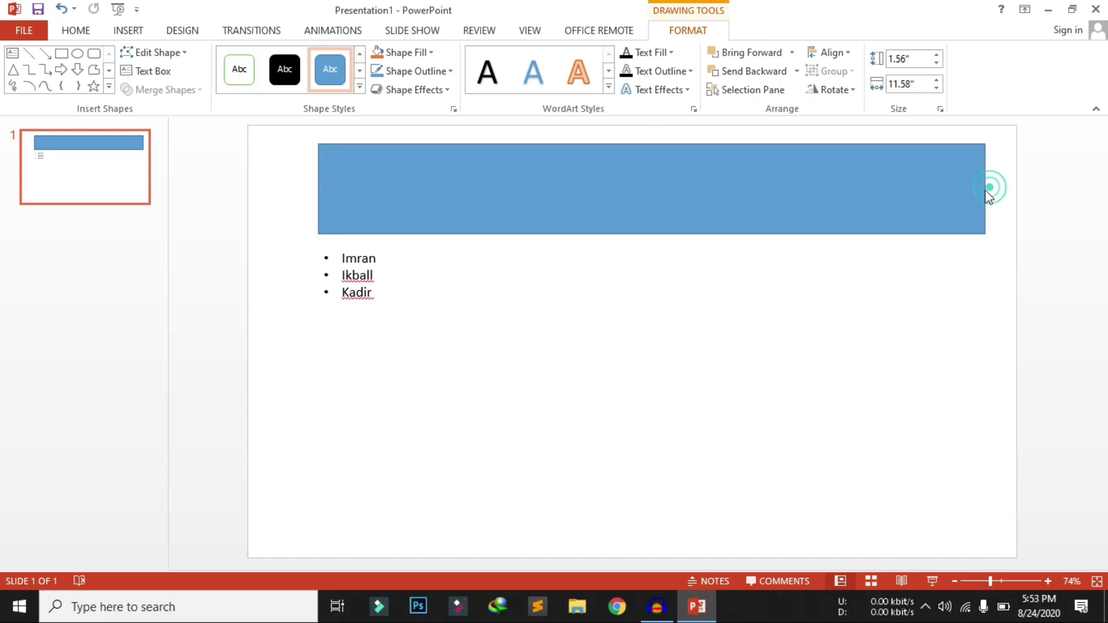
# Type 'This is Title' in the rectangle and shrink its height to about 0.85"
pyautogui.rightClick(658, 199)
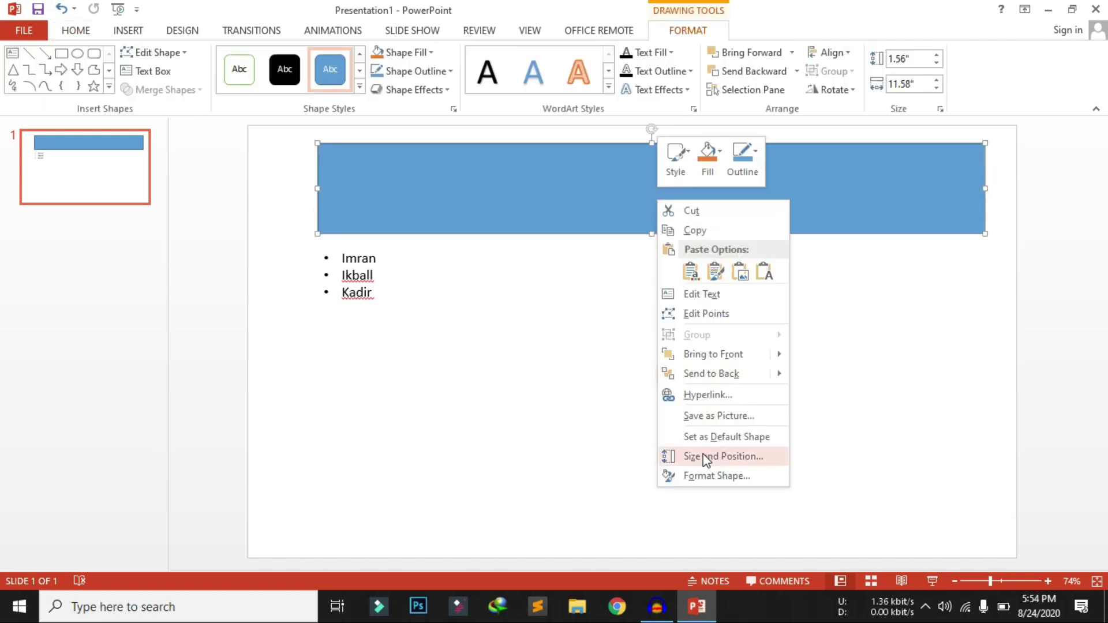
pyautogui.click(701, 293)
pyautogui.write('his is Title')
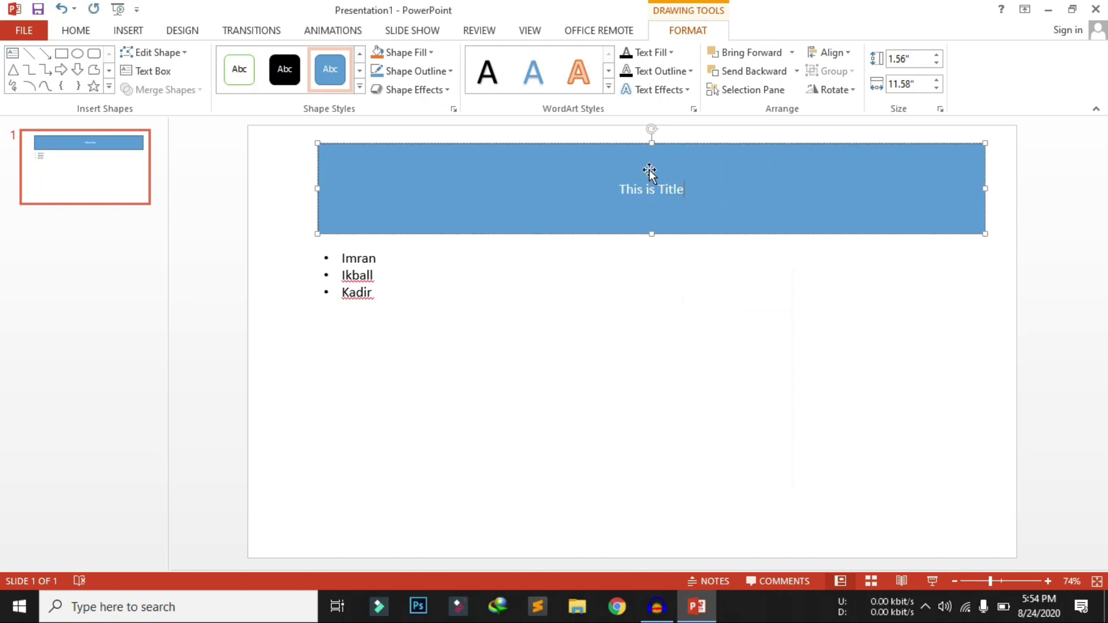
pyautogui.moveTo(652, 142); pyautogui.dragTo(651, 165)
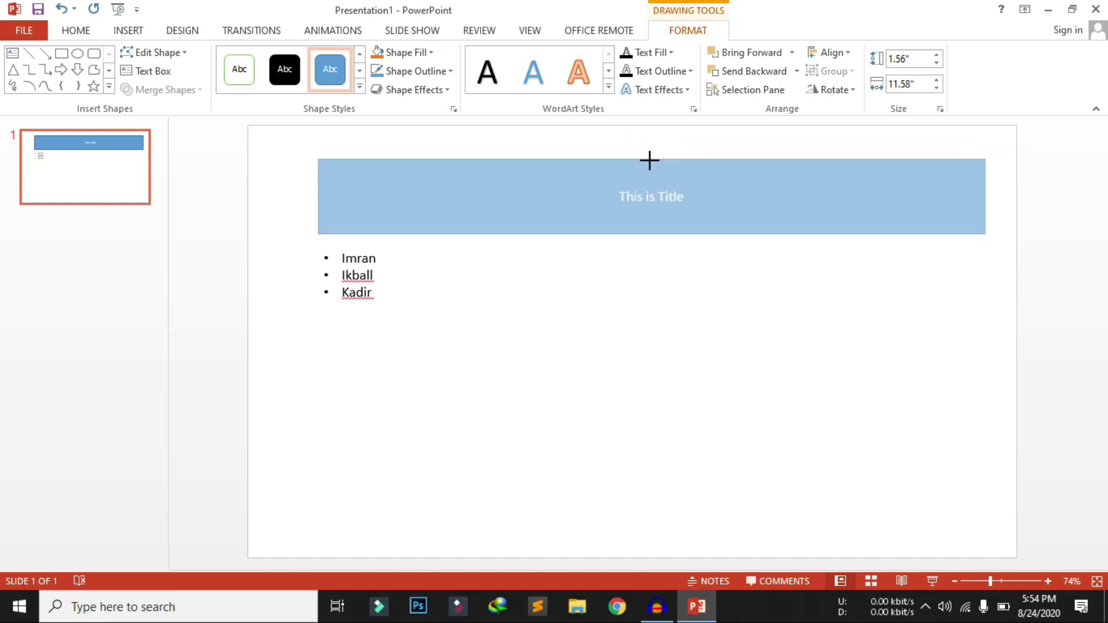
pyautogui.moveTo(651, 233); pyautogui.dragTo(651, 214)
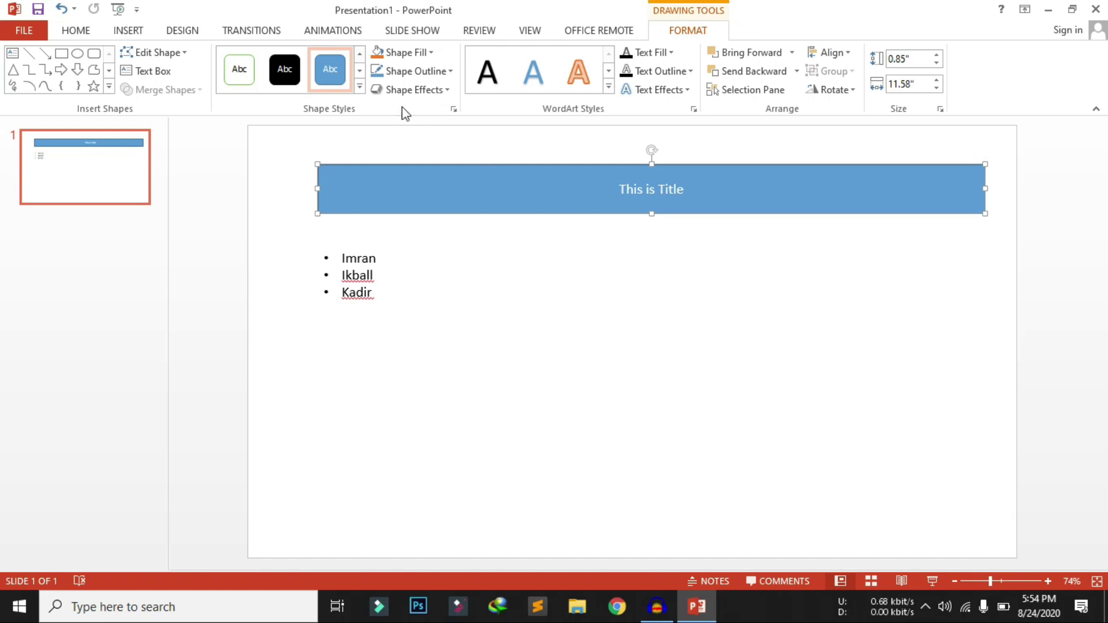
# Apply the darker blue gradient shape style to the title bar and select its text
pyautogui.click(359, 88)
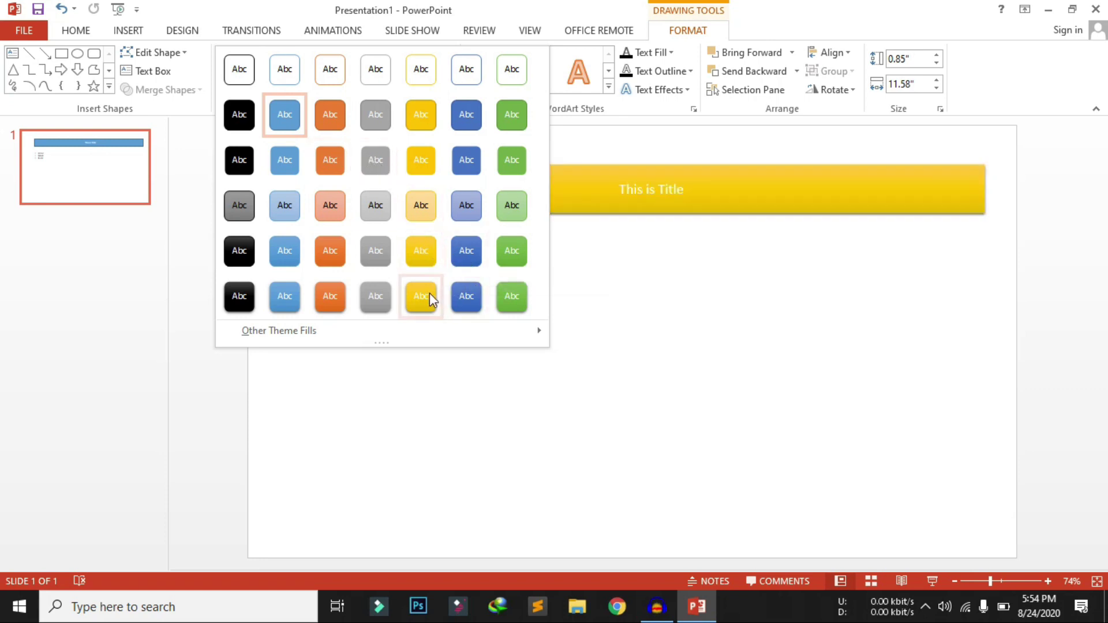
pyautogui.click(455, 297)
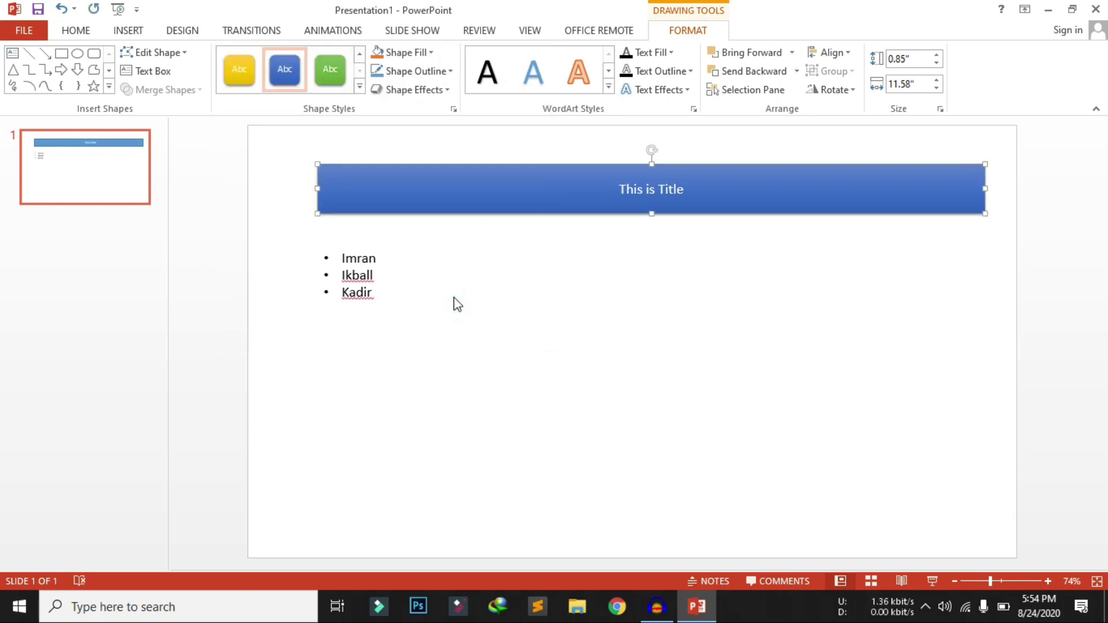
pyautogui.tripleClick(661, 193)
pyautogui.click(75, 30)
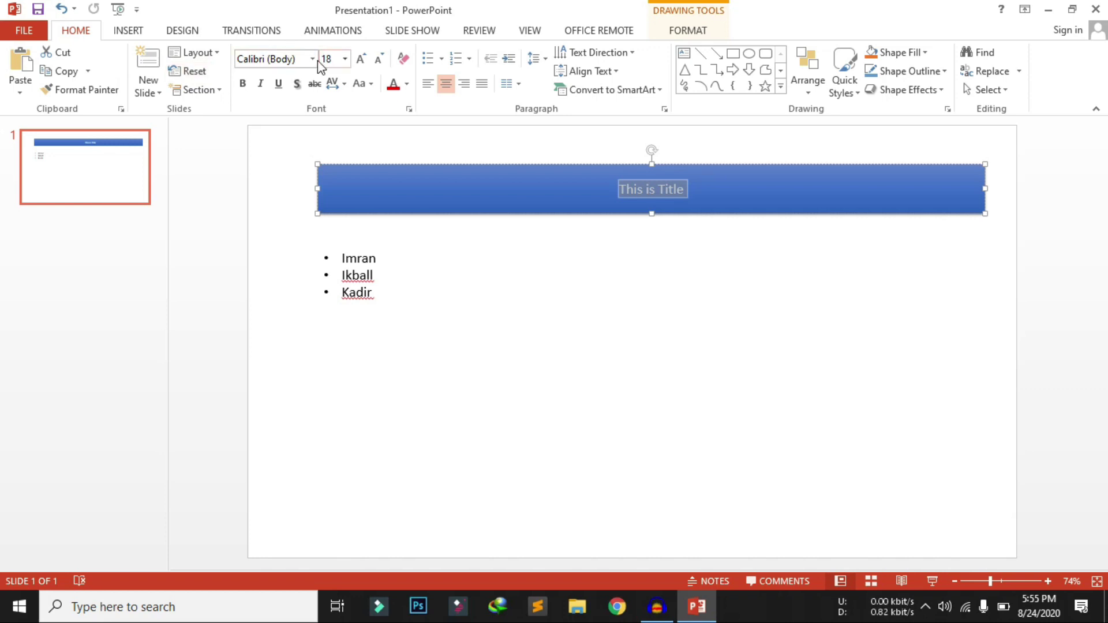
# Set 'This is Title' to Bodoni MT Black at 32 pt
pyautogui.click(252, 58)
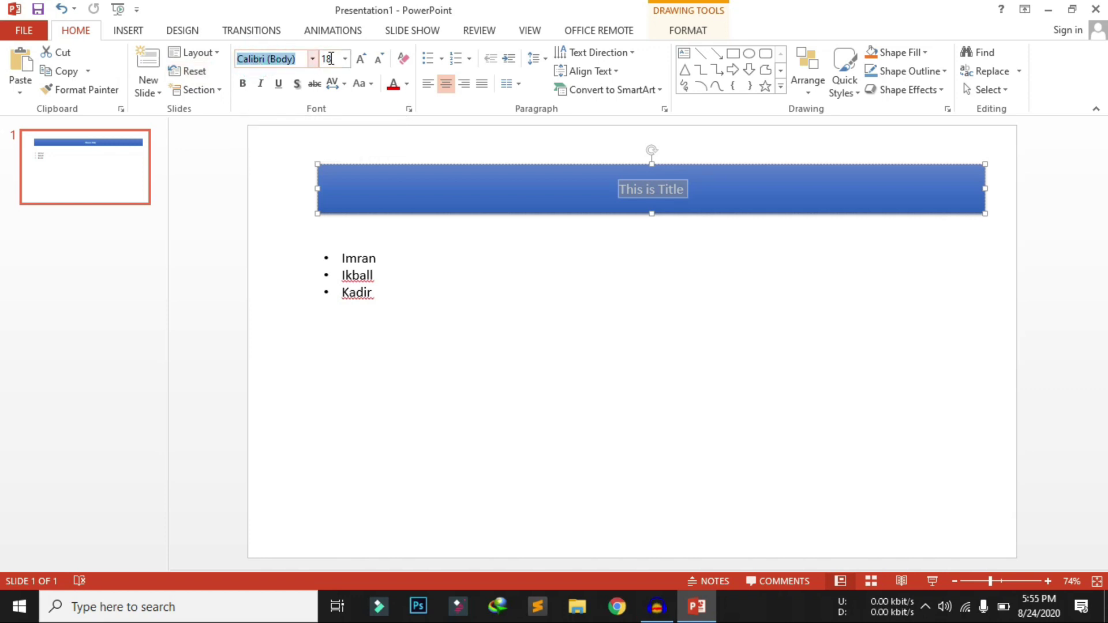
pyautogui.click(311, 59)
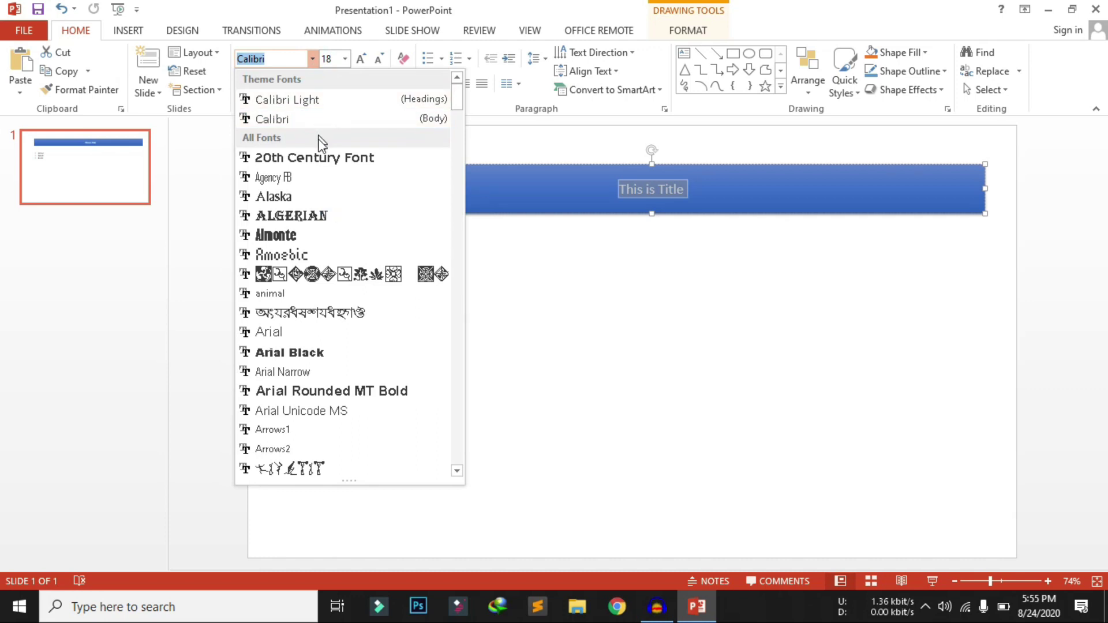
pyautogui.scroll(-1, 347, 348)
pyautogui.scroll(-3, 346, 348)
pyautogui.scroll(-1, 347, 348)
pyautogui.scroll(-3, 347, 349)
pyautogui.scroll(-1, 347, 348)
pyautogui.scroll(-2, 347, 349)
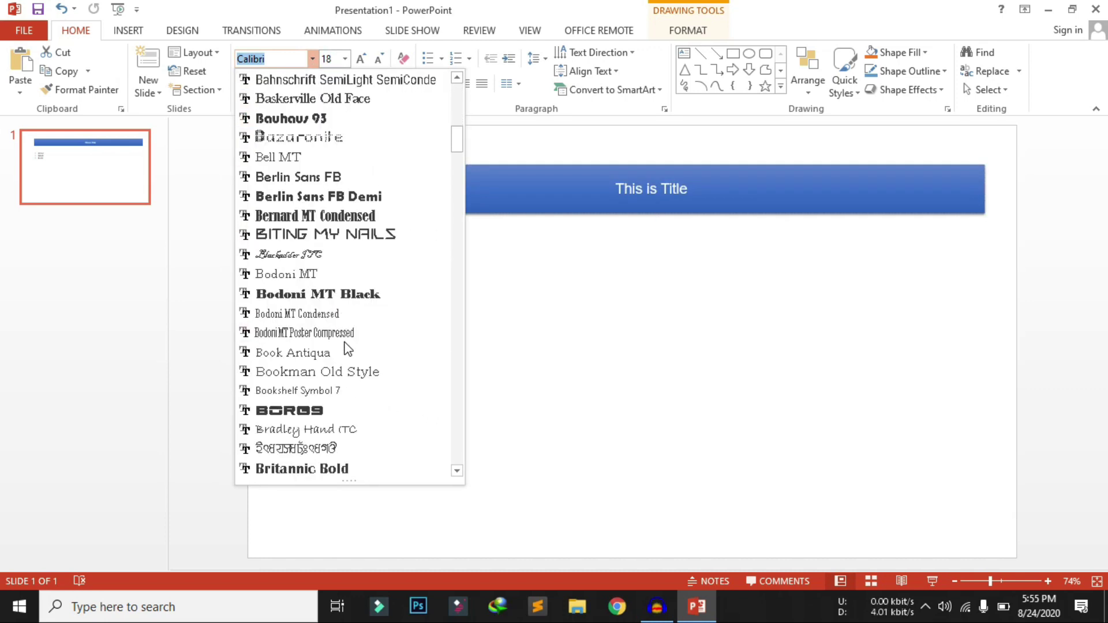
pyautogui.click(340, 294)
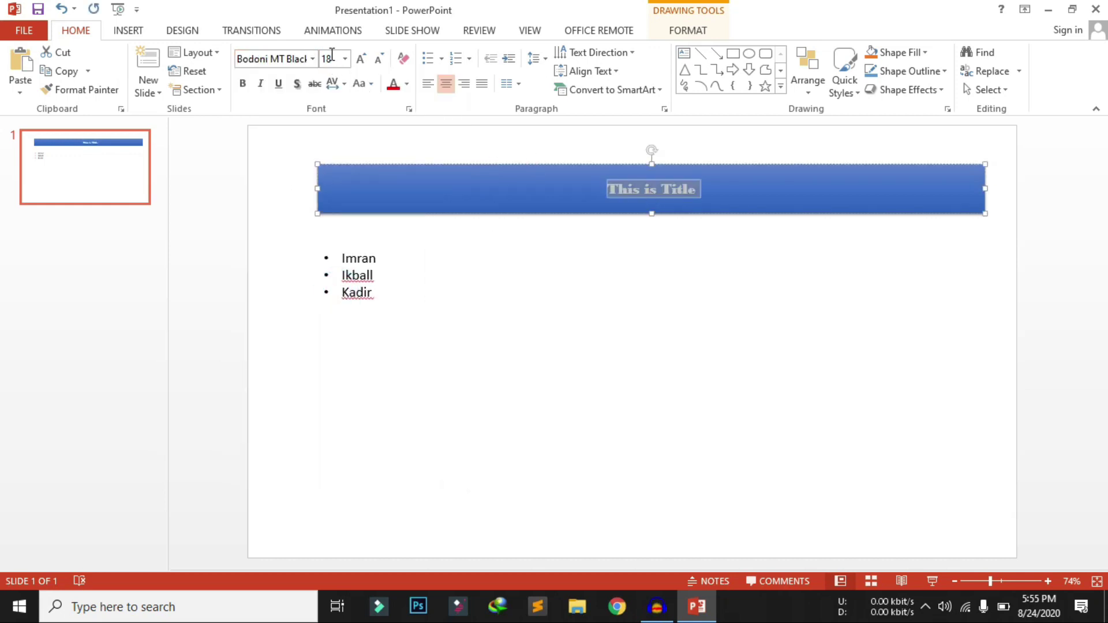
pyautogui.click(360, 59)
pyautogui.click(360, 58)
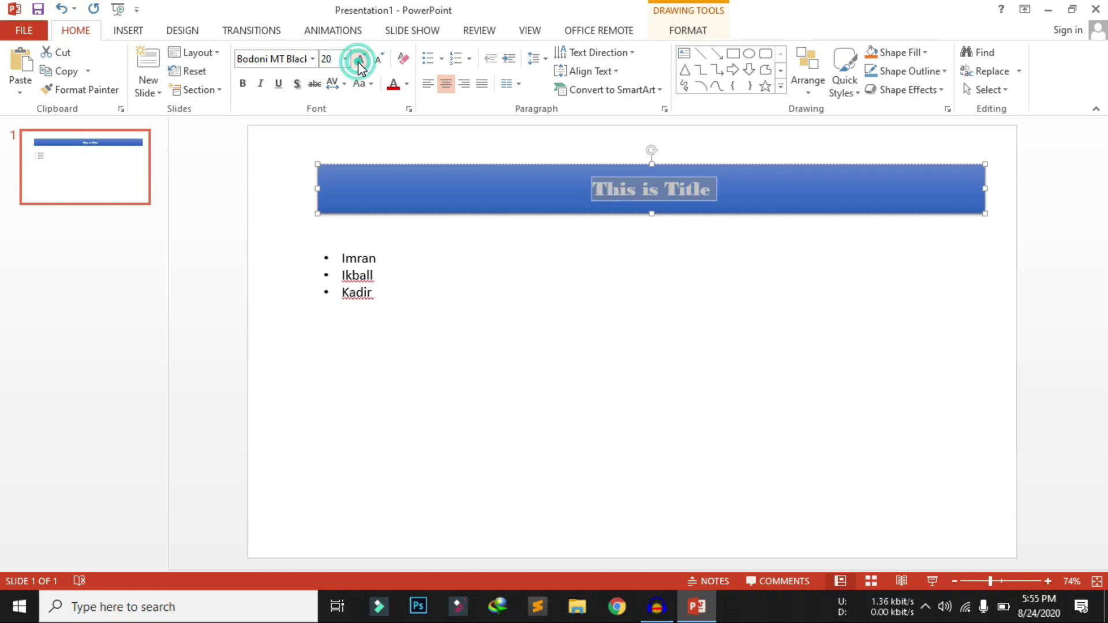
pyautogui.click(360, 59)
pyautogui.click(360, 59)
pyautogui.click(623, 198)
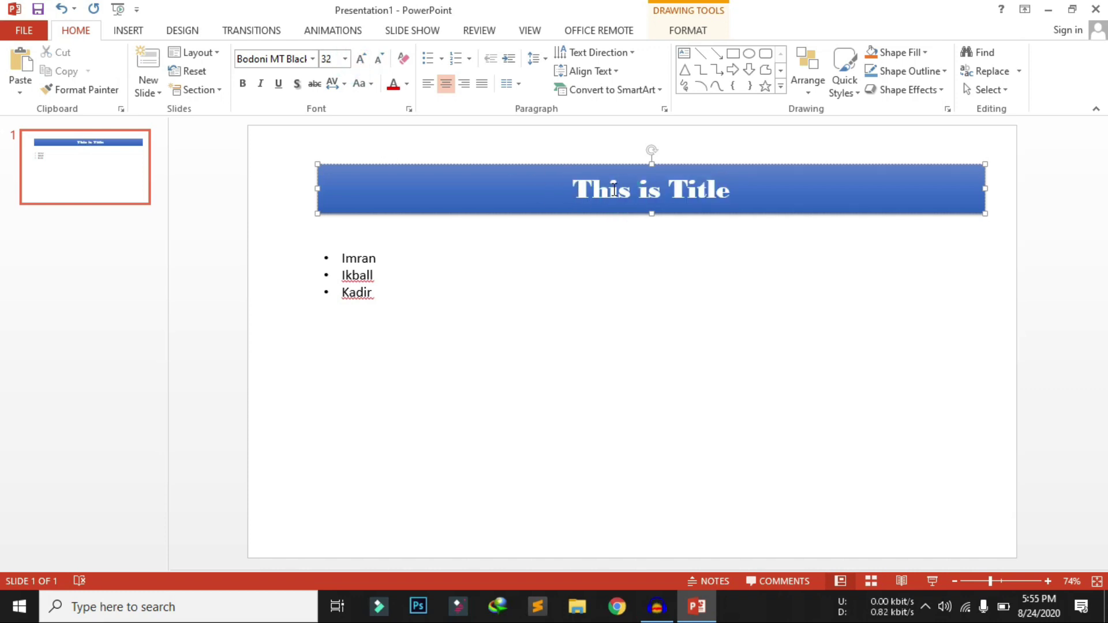
pyautogui.click(569, 188)
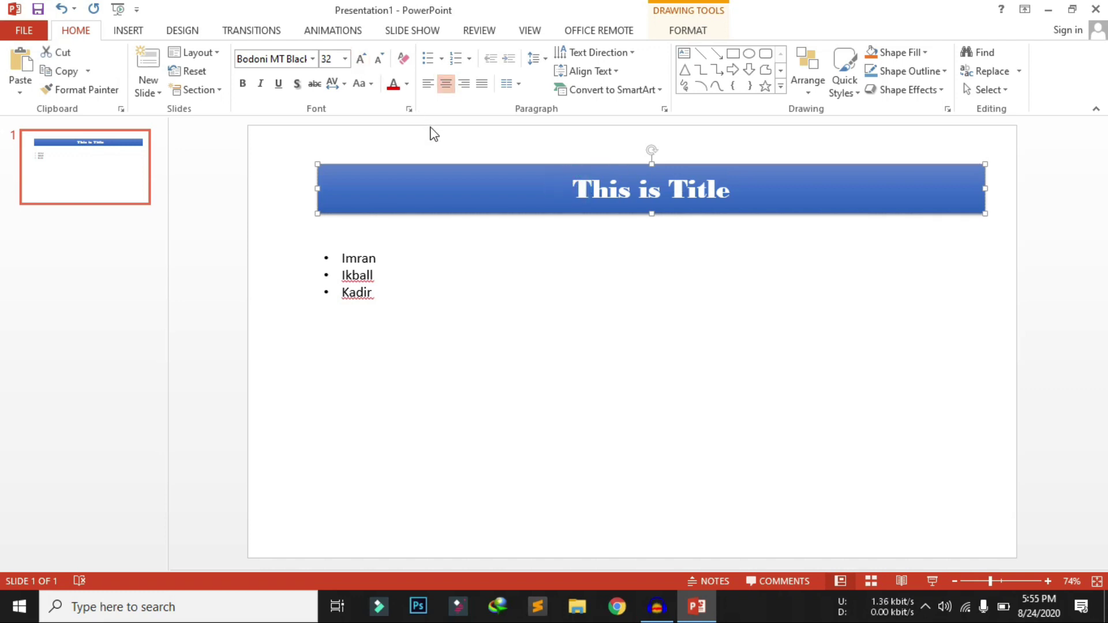
# Insert a Basic Cycle SmartArt graphic from the Cycle category
pyautogui.click(391, 274)
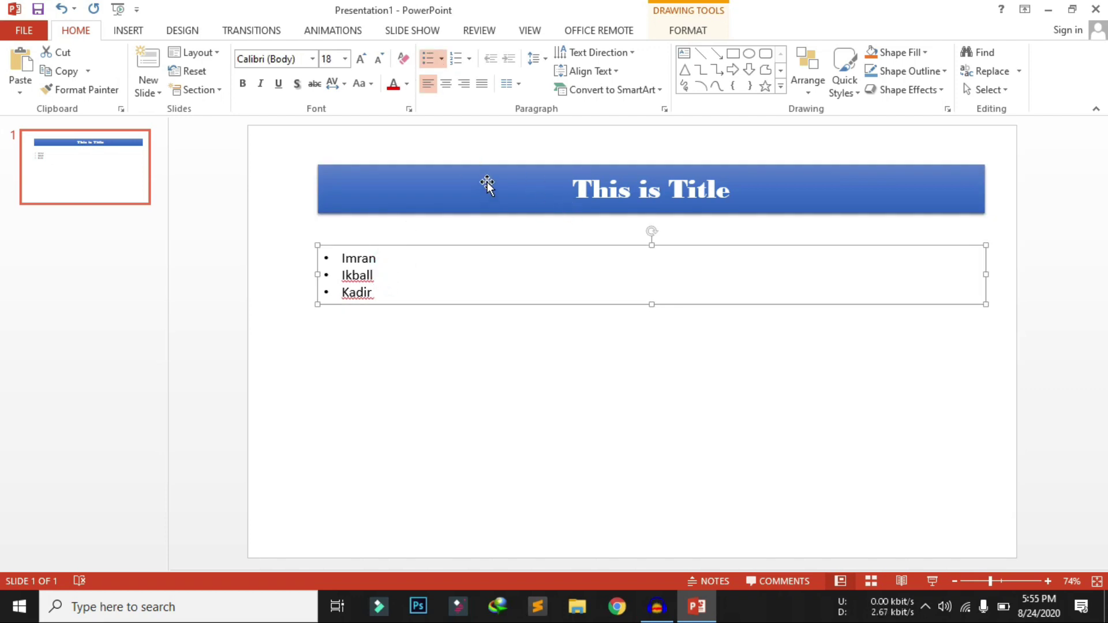
pyautogui.click(132, 32)
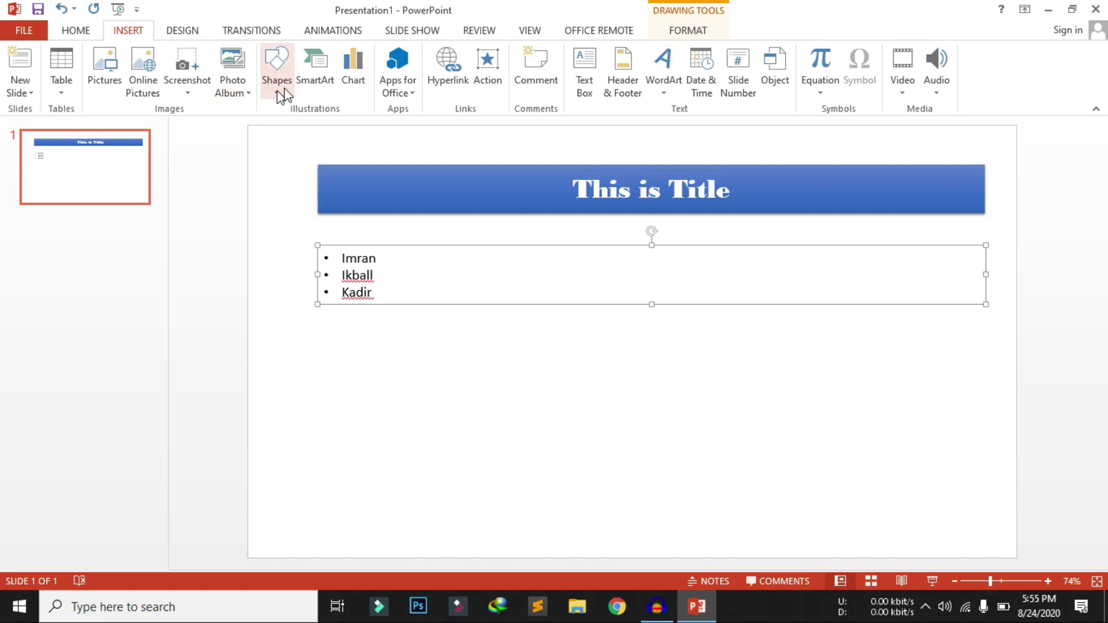
pyautogui.click(372, 363)
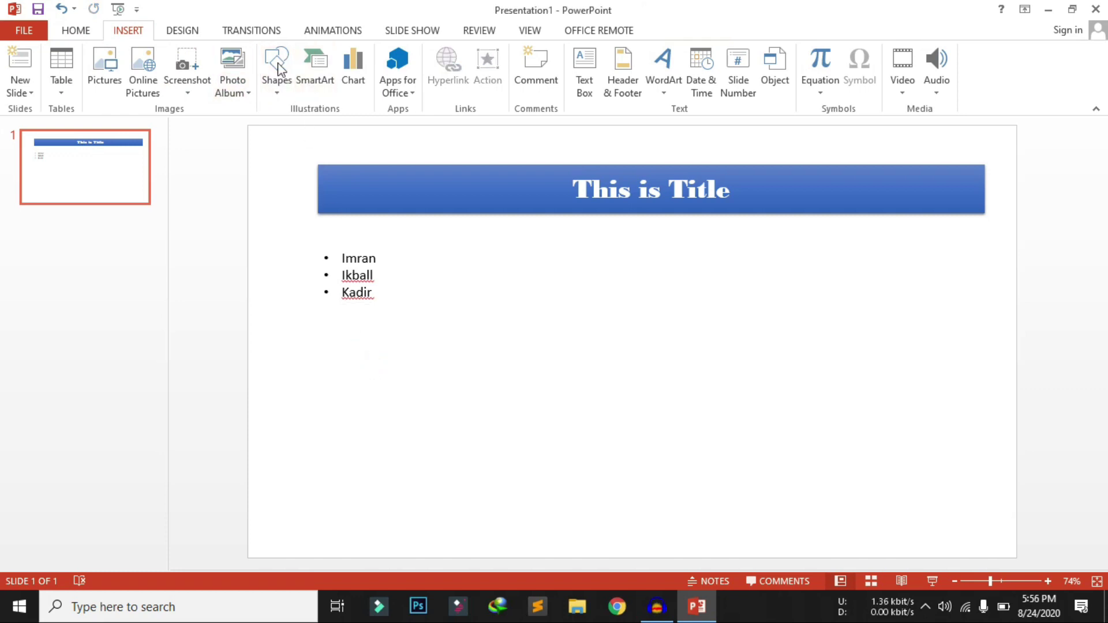
pyautogui.click(327, 78)
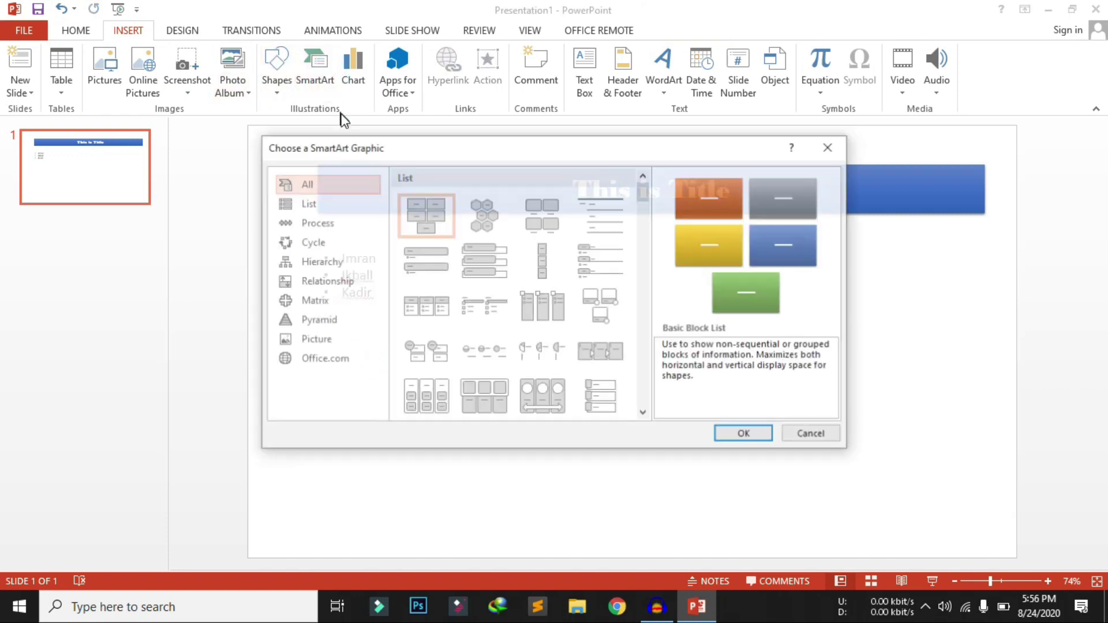
pyautogui.click(322, 207)
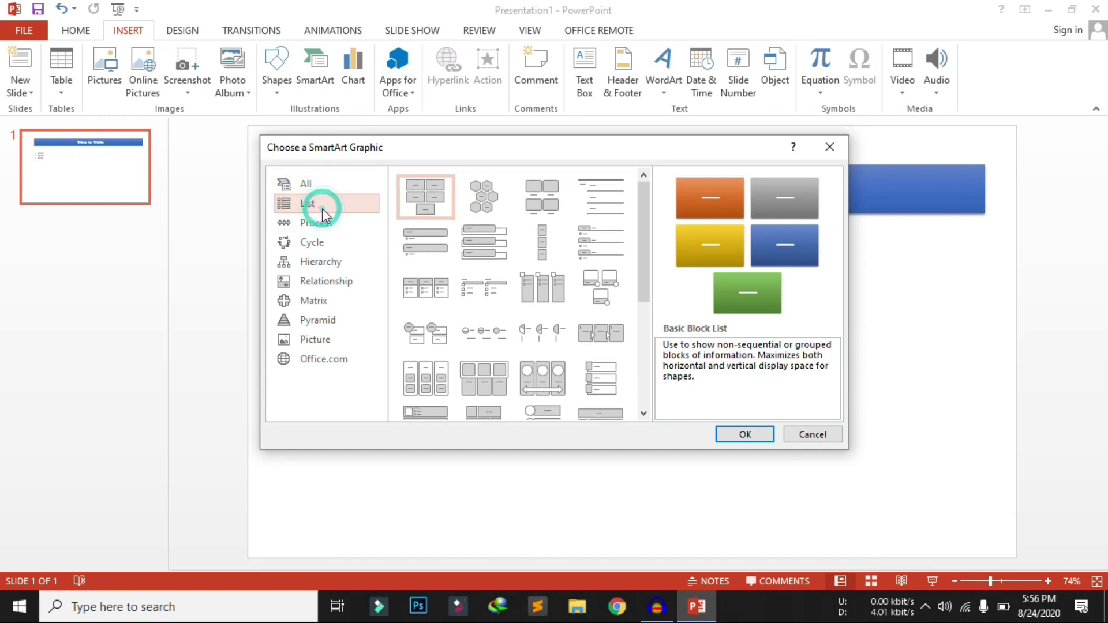
pyautogui.press('Down')
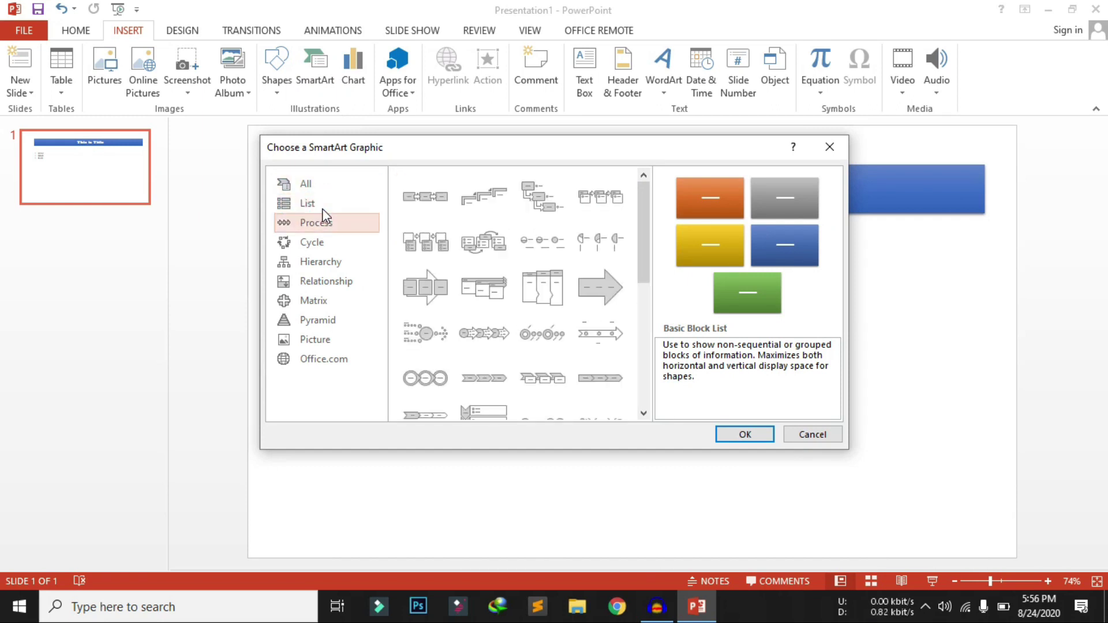
pyautogui.press('Down')
pyautogui.press('Down')
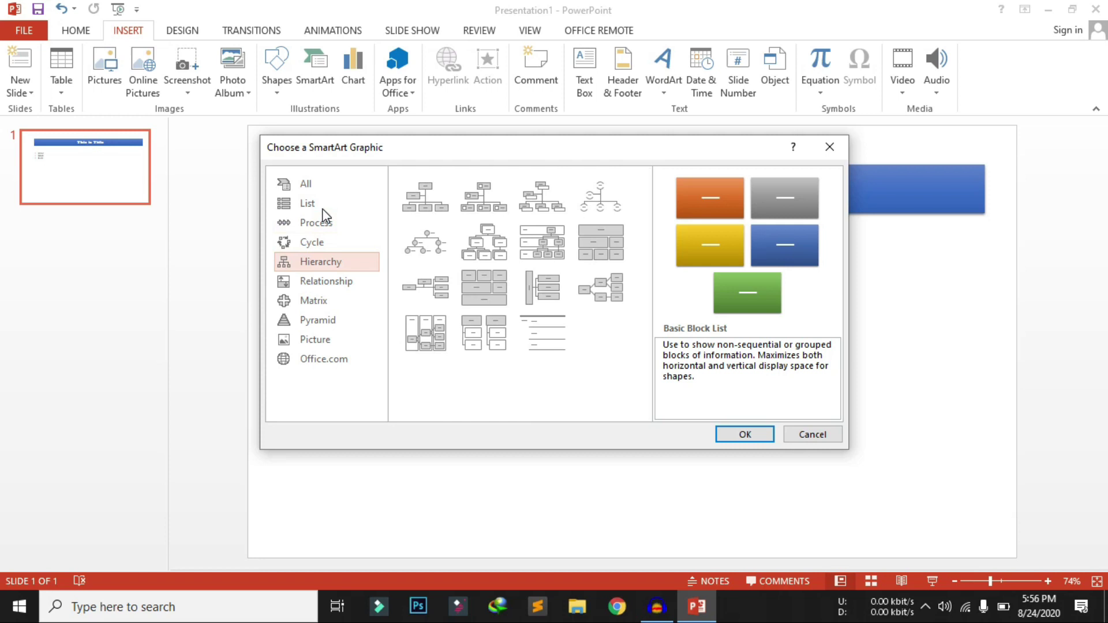
pyautogui.press('Up')
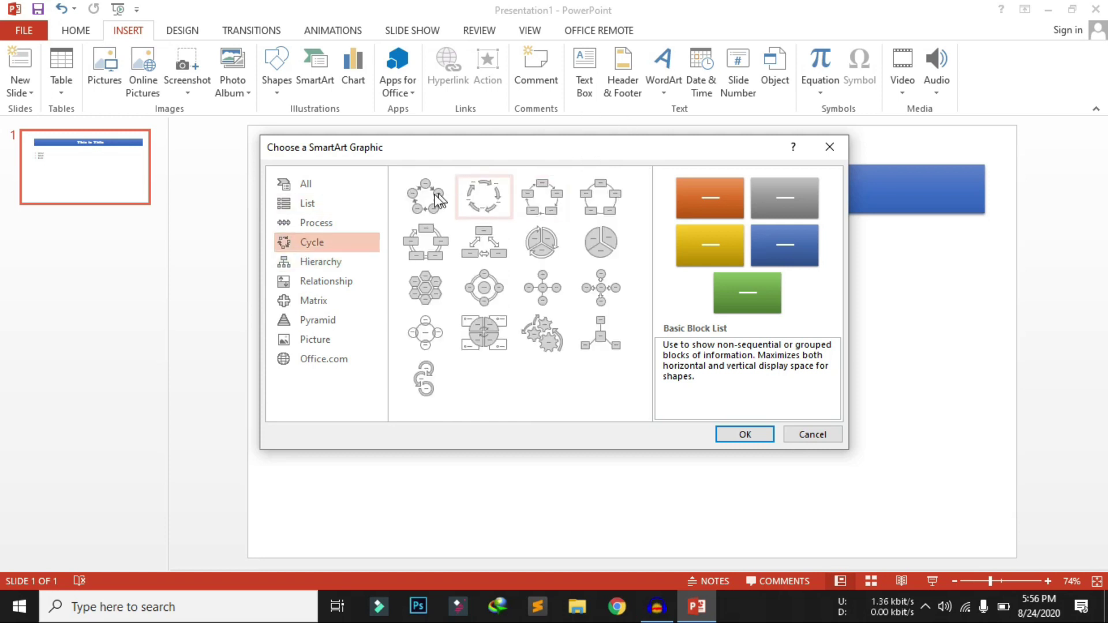
pyautogui.doubleClick(427, 197)
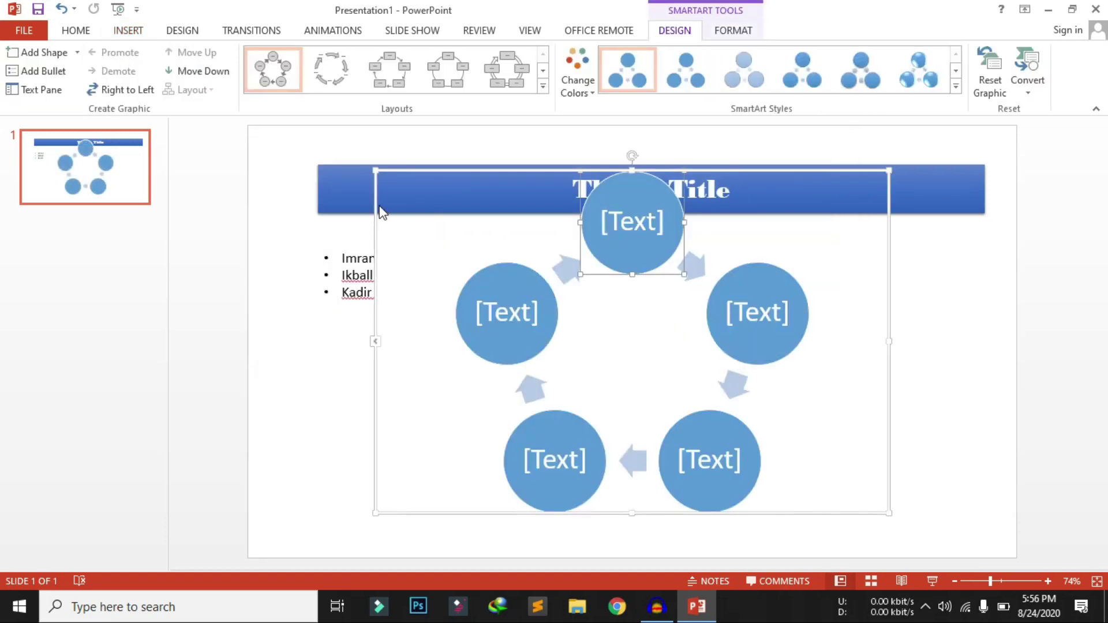
# Shrink the cycle graphic so it fits below the bullet list
pyautogui.moveTo(375, 170); pyautogui.dragTo(456, 301)
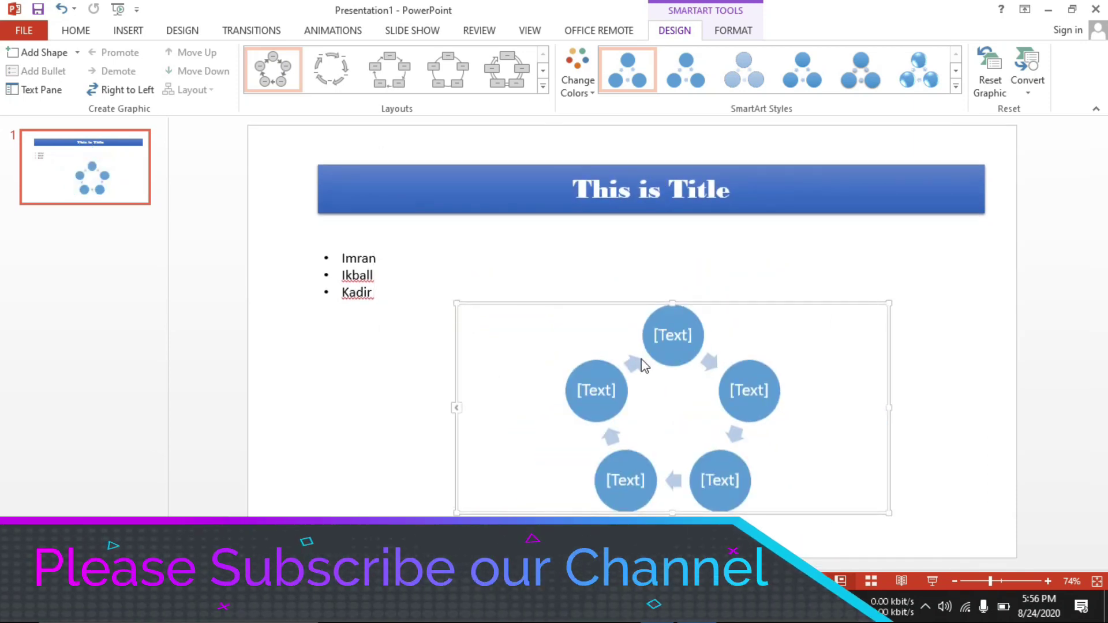
pyautogui.click(612, 384)
pyautogui.click(688, 344)
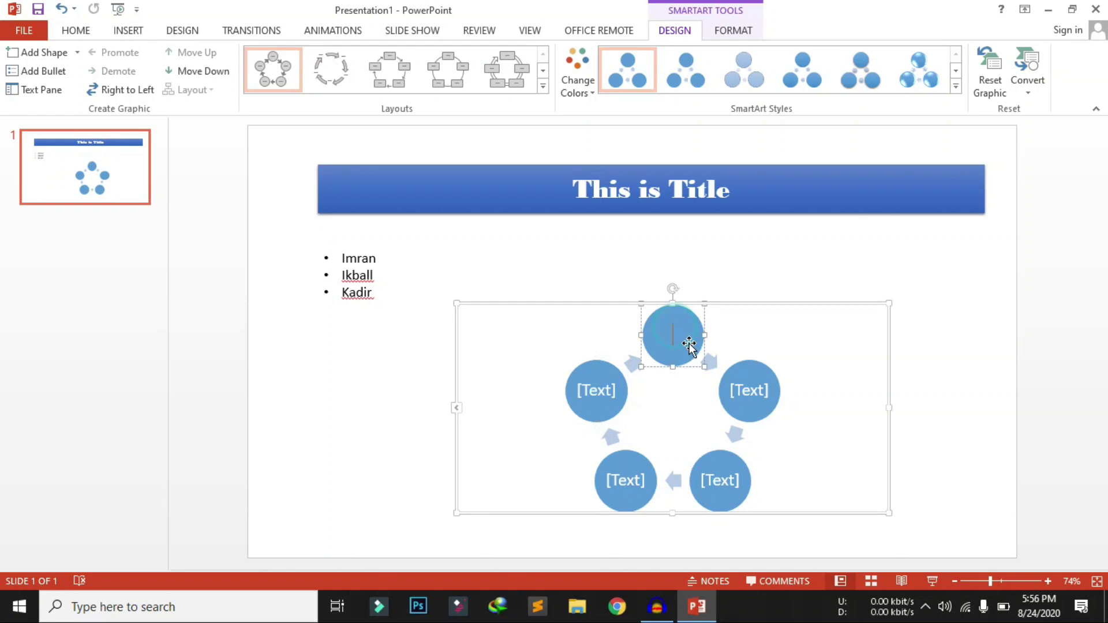
pyautogui.click(739, 404)
pyautogui.click(721, 470)
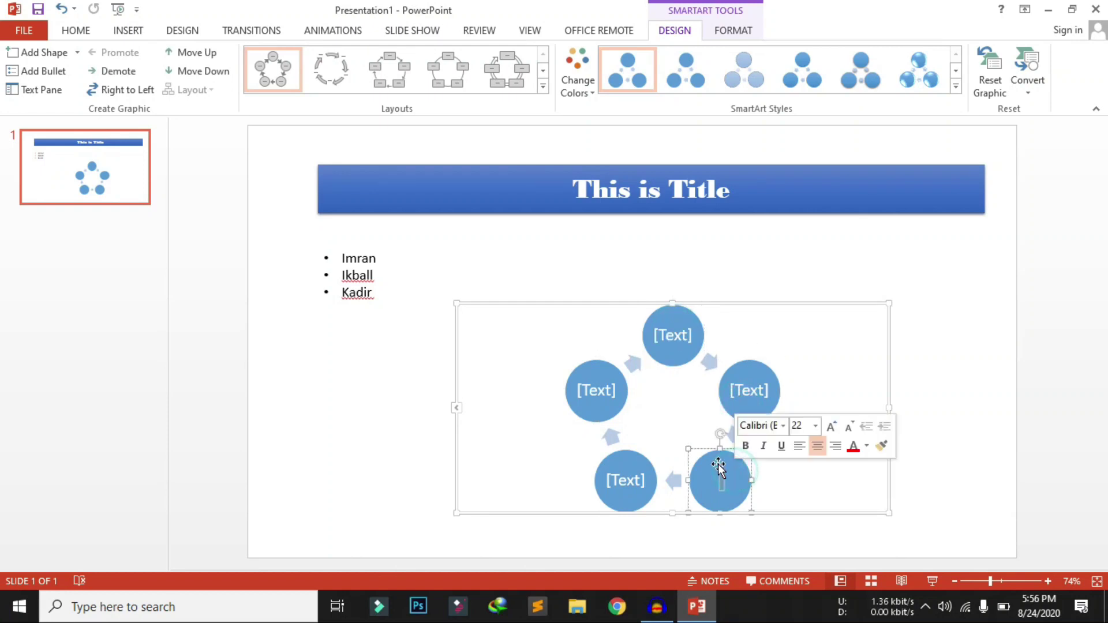
# Recolour the cycle circles orange (Accent 2) and apply a 3-D SmartArt style
pyautogui.click(577, 75)
pyautogui.click(727, 345)
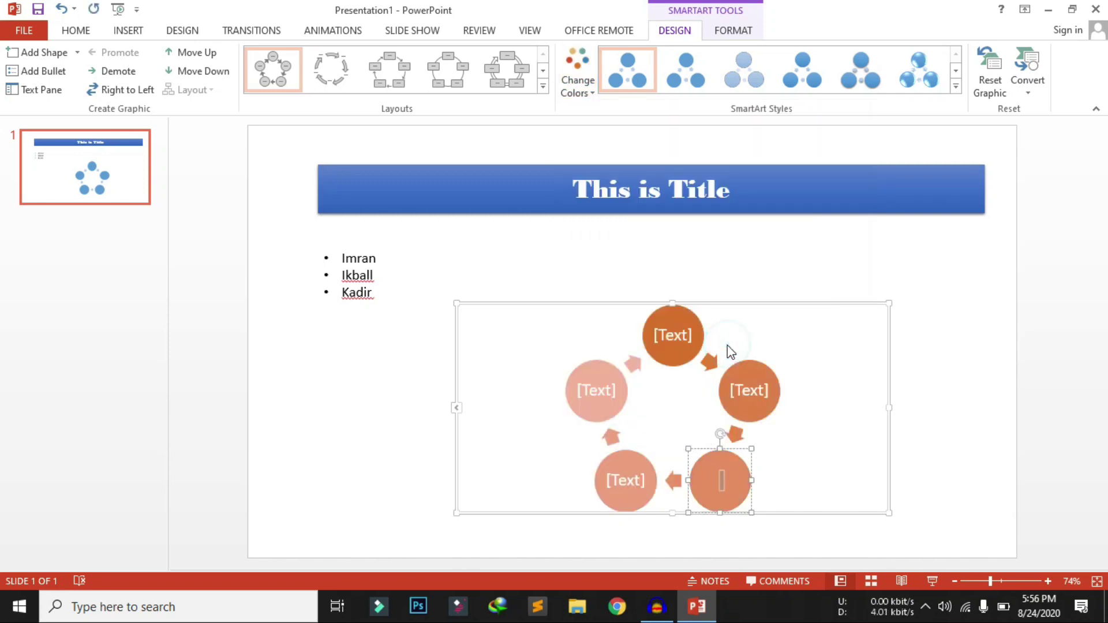
pyautogui.click(956, 87)
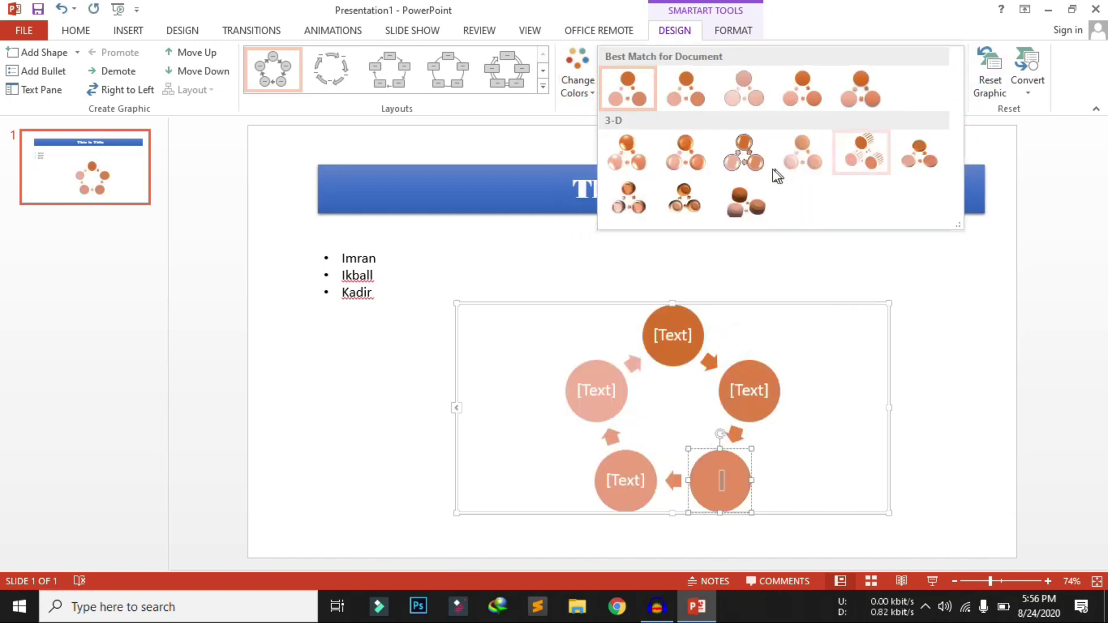
pyautogui.click(752, 168)
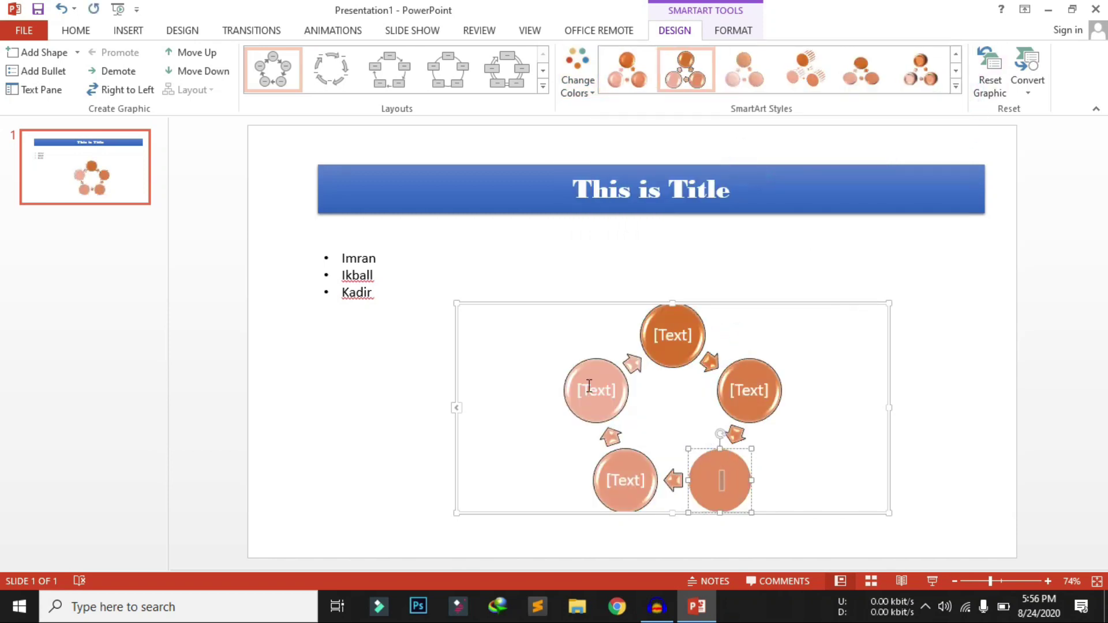
pyautogui.click(128, 31)
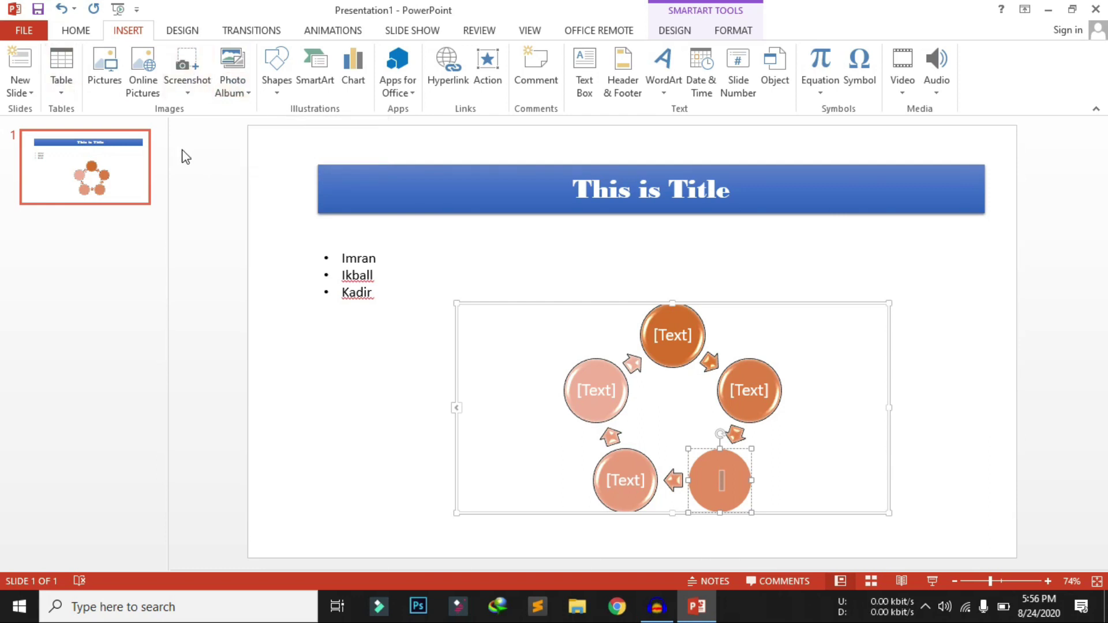
# Add a new blank slide after slide 1
pyautogui.rightClick(90, 176)
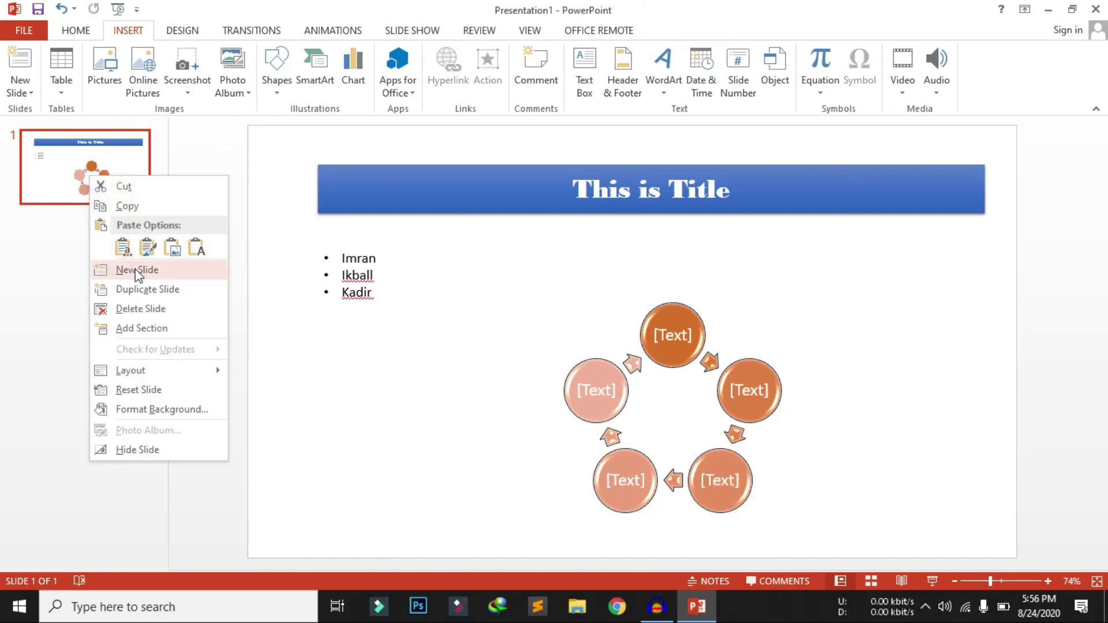
pyautogui.click(135, 274)
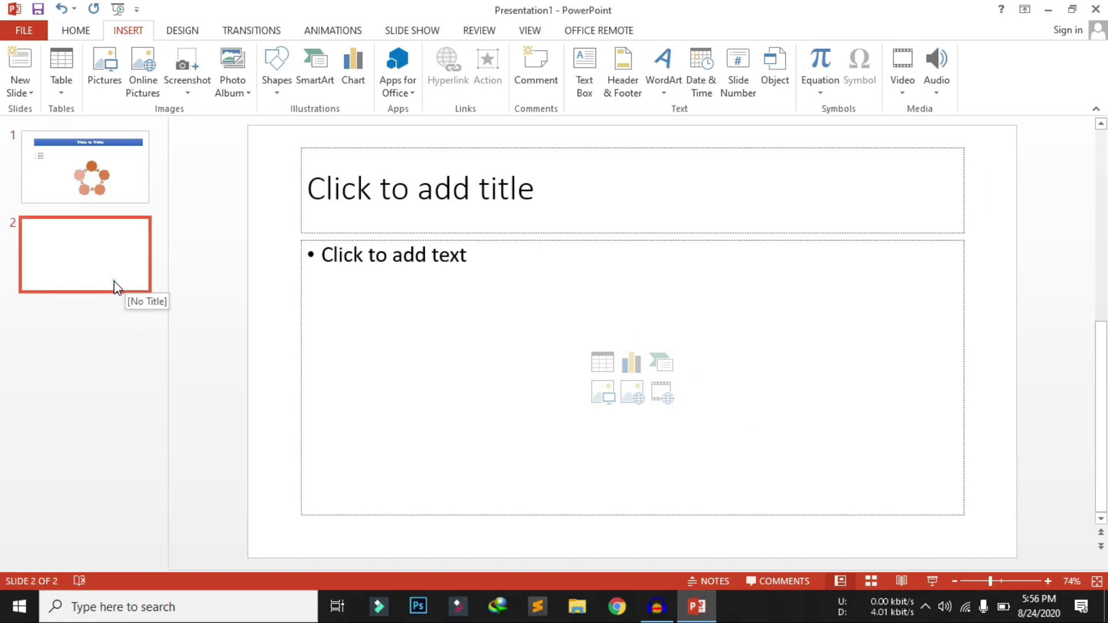
pyautogui.click(90, 171)
# Duplicate slide 1 so the copy becomes slide 2, then select its title box
pyautogui.rightClick(88, 166)
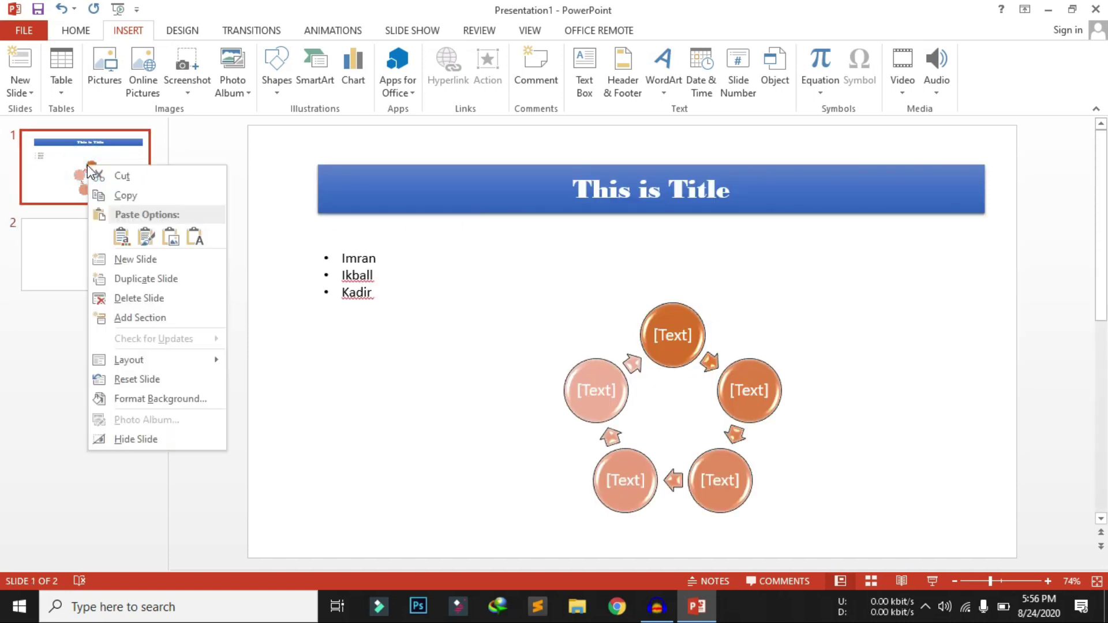
pyautogui.click(146, 279)
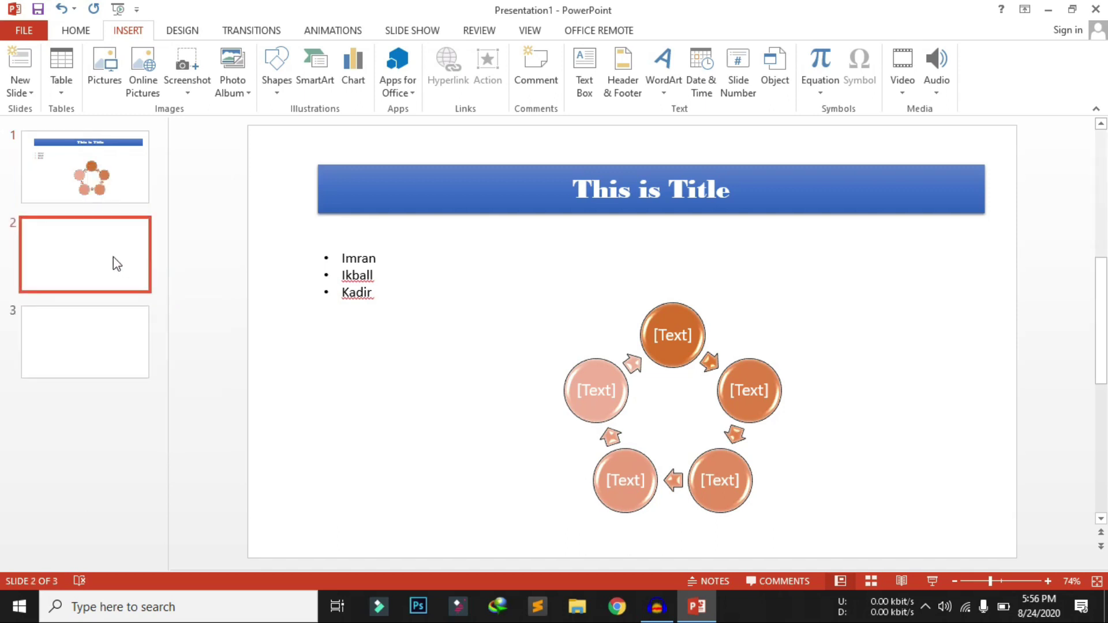
pyautogui.click(89, 184)
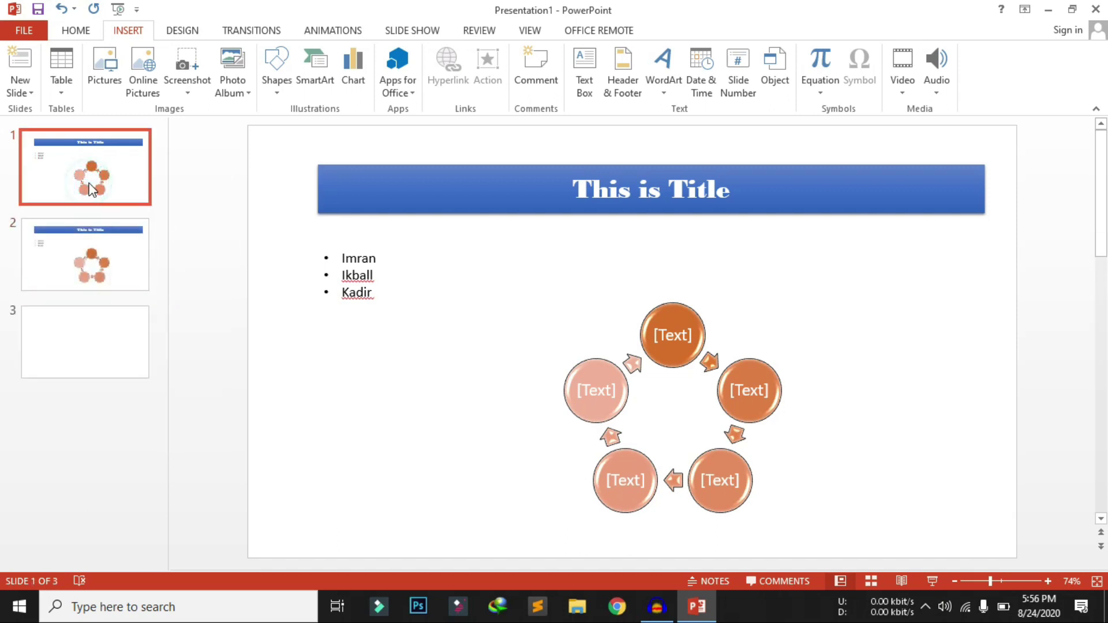
pyautogui.click(112, 240)
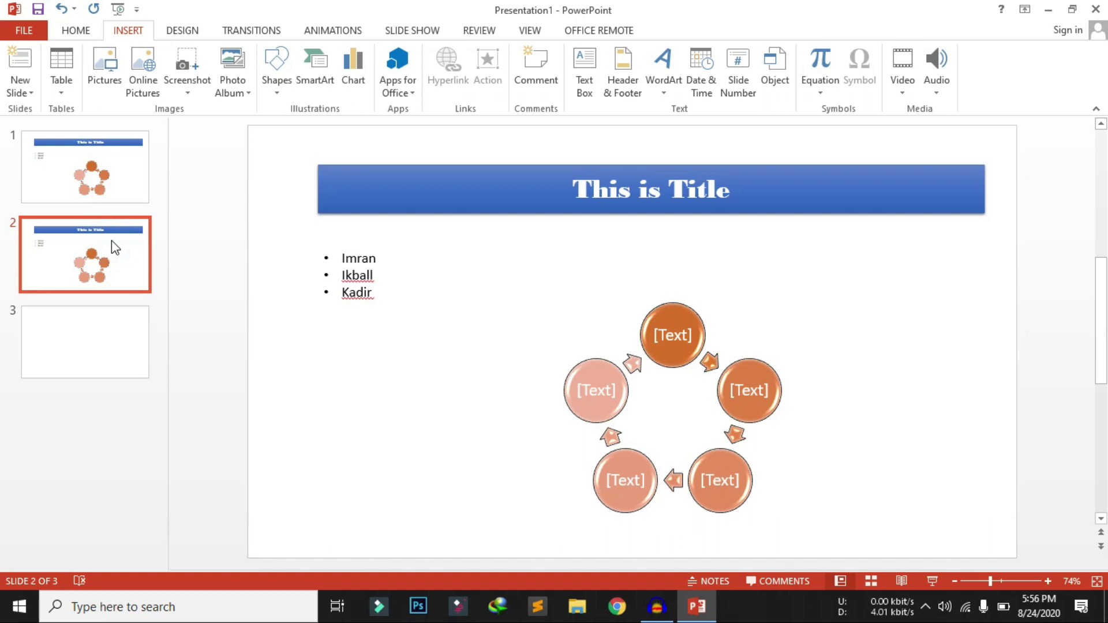
pyautogui.click(669, 171)
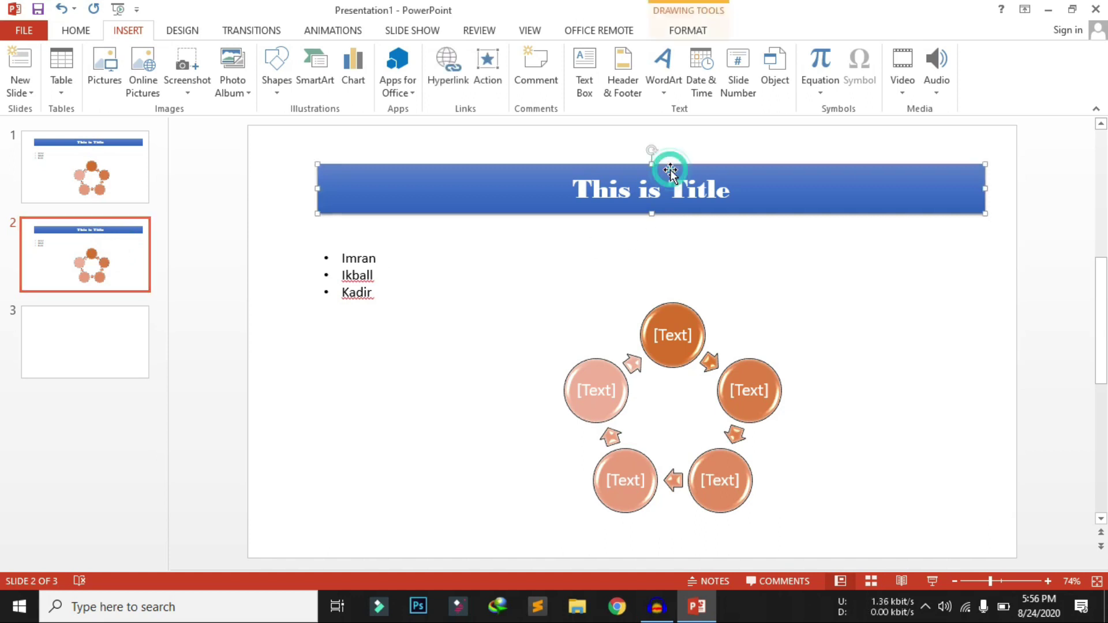
# Retitle slide 2 'This is Second Slide', fill its title box green and apply orange outlined WordArt
pyautogui.doubleClick(690, 194)
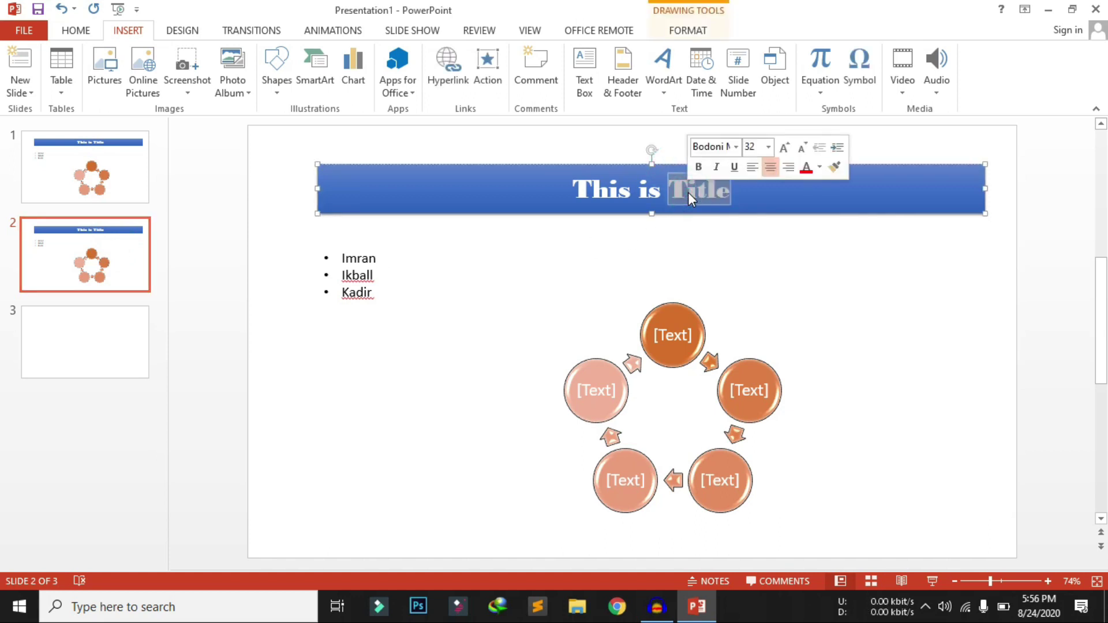
pyautogui.write('Second Slide')
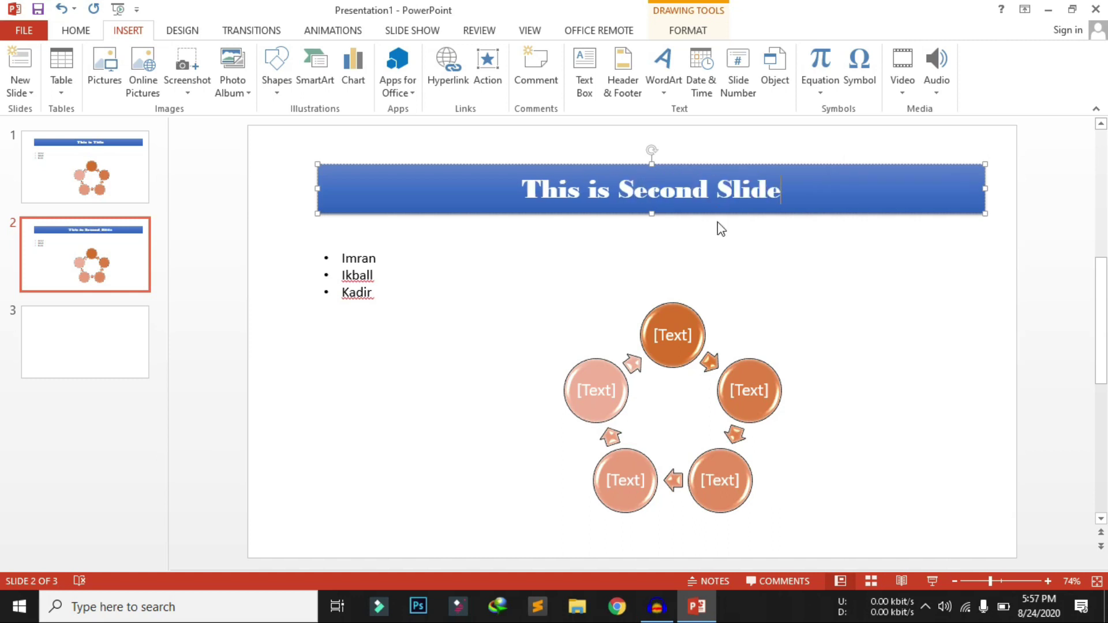
pyautogui.click(551, 208)
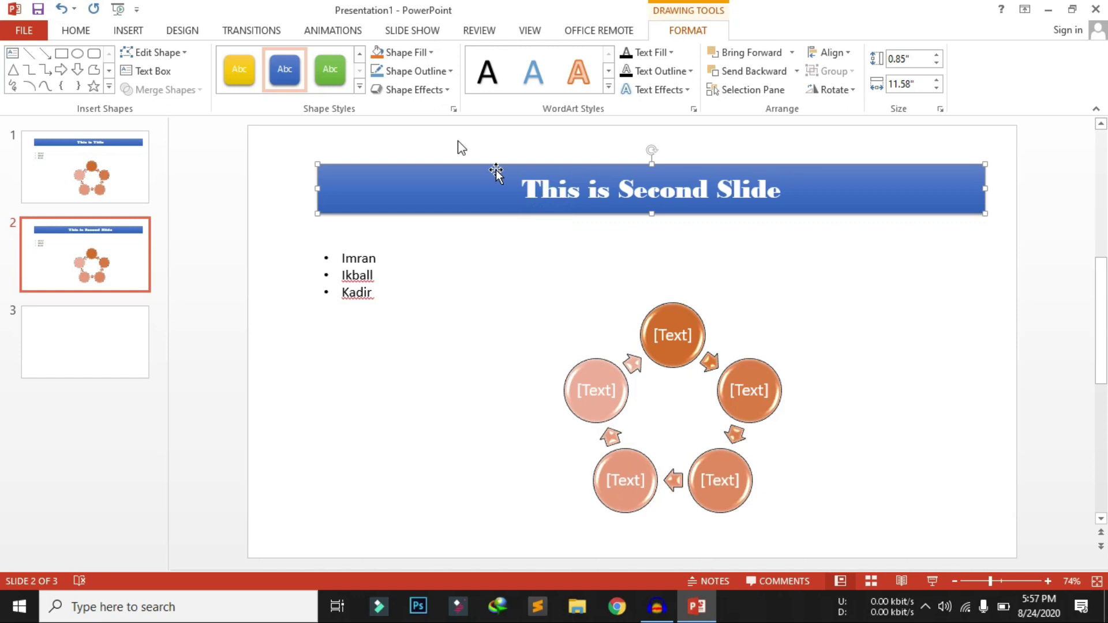
pyautogui.click(411, 54)
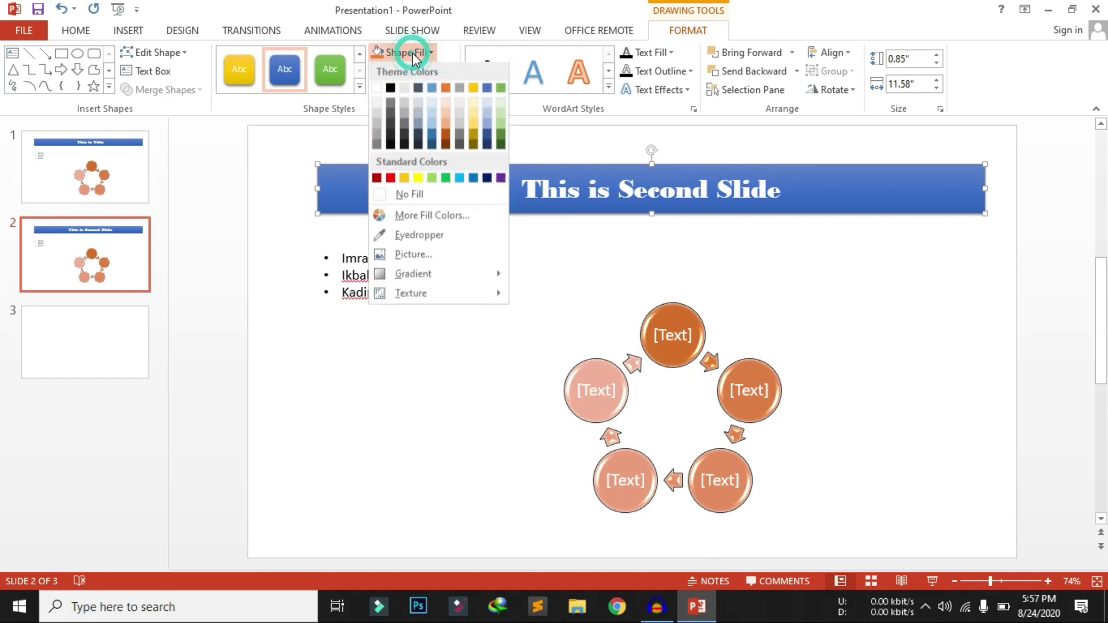
pyautogui.click(445, 179)
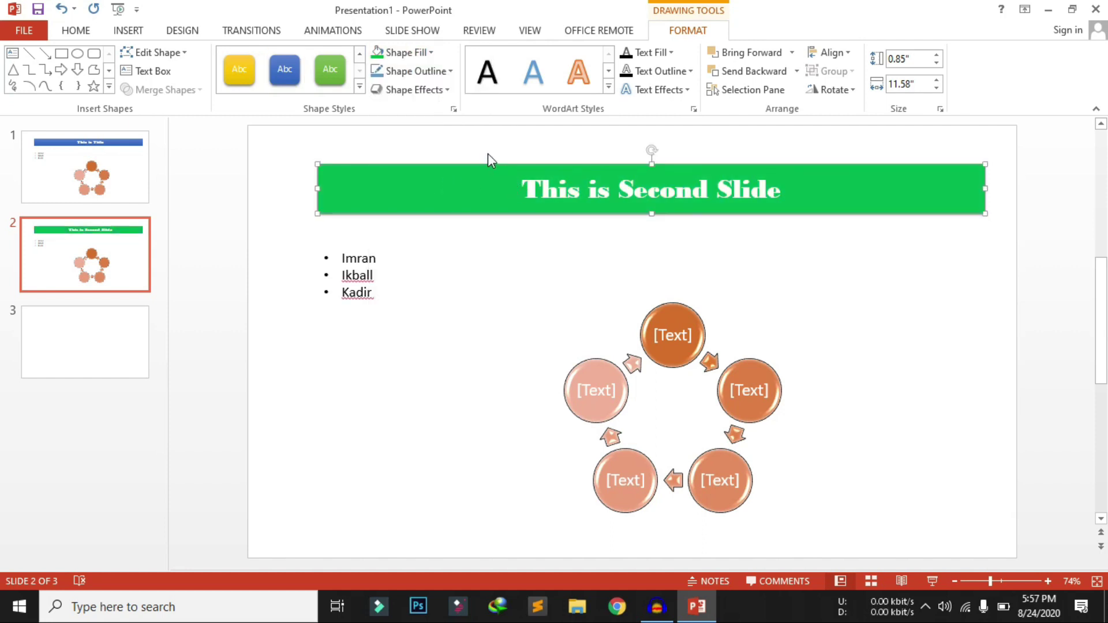
pyautogui.click(607, 89)
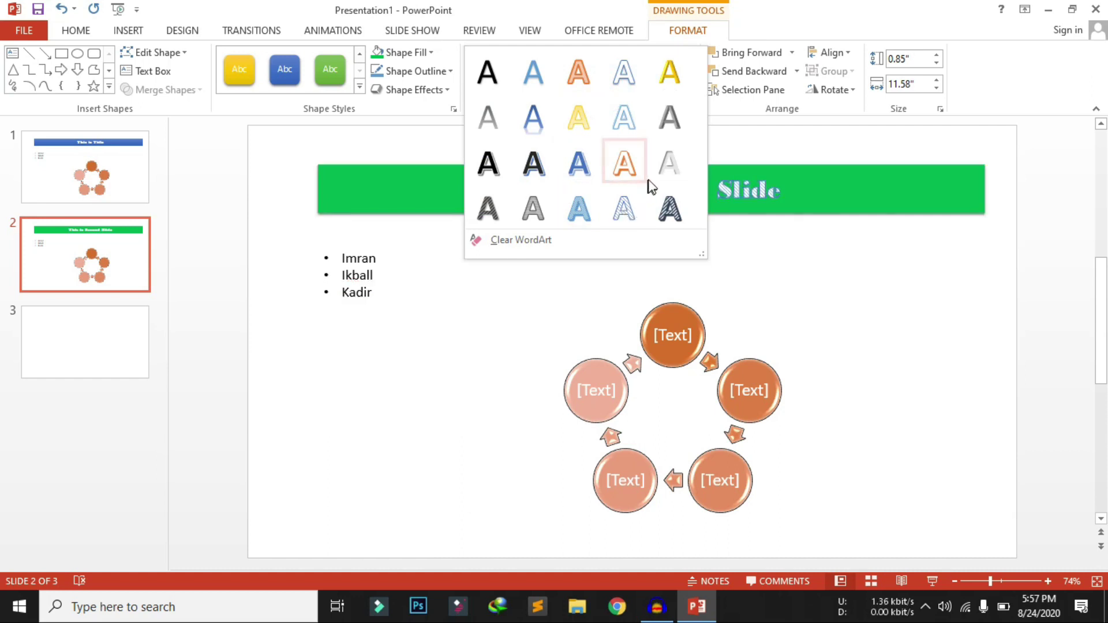
pyautogui.click(622, 169)
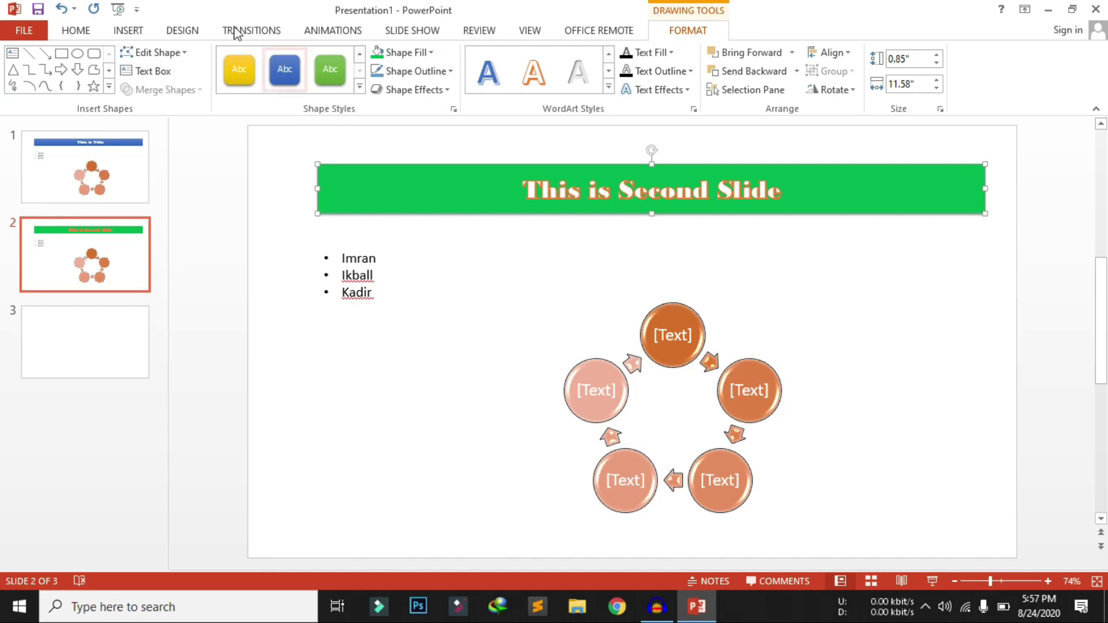
# Apply the Ion theme to the deck after trying Organic
pyautogui.click(194, 30)
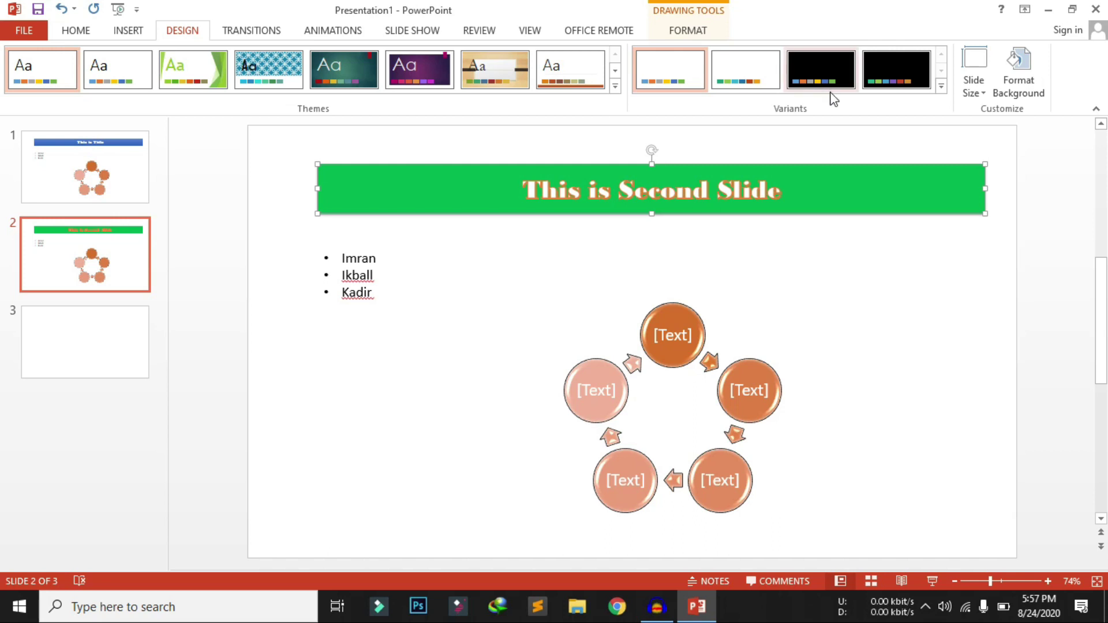
pyautogui.click(1009, 94)
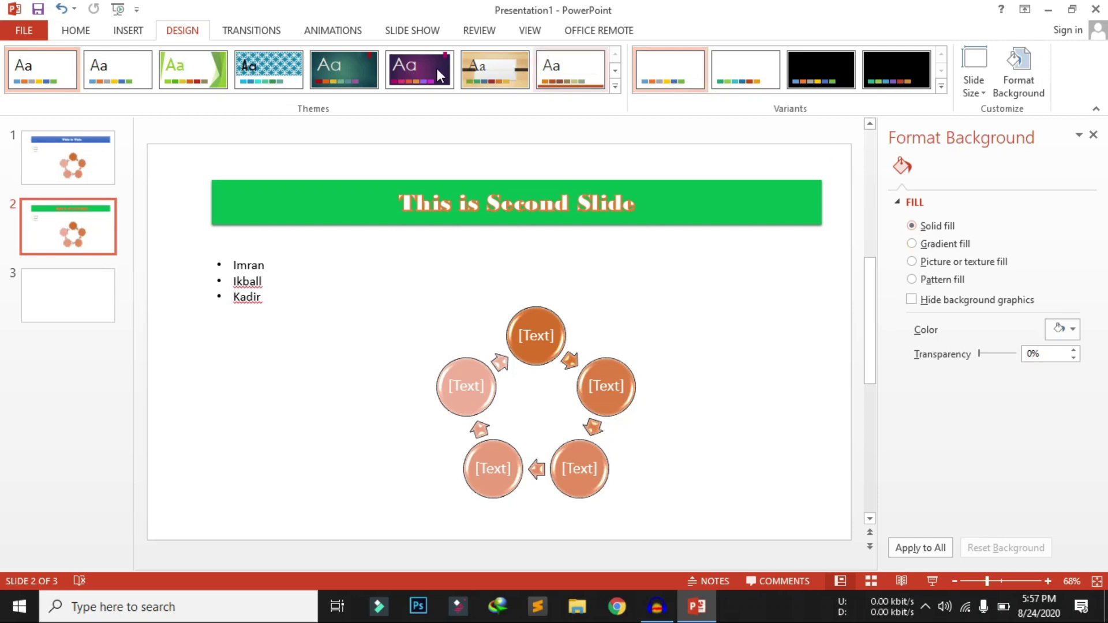
pyautogui.click(496, 75)
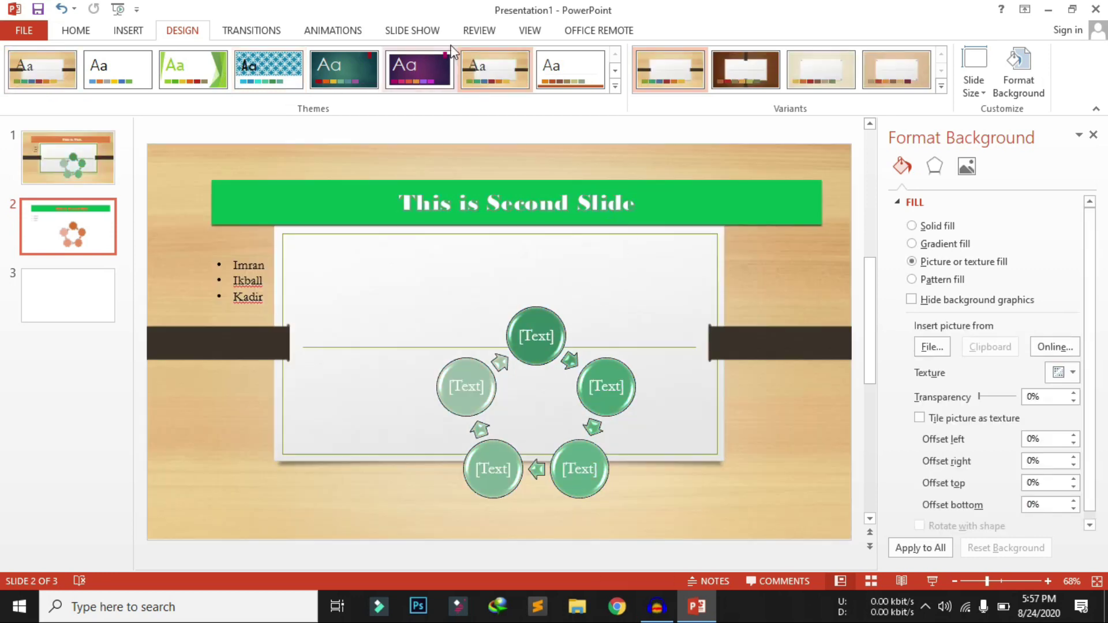
pyautogui.click(360, 74)
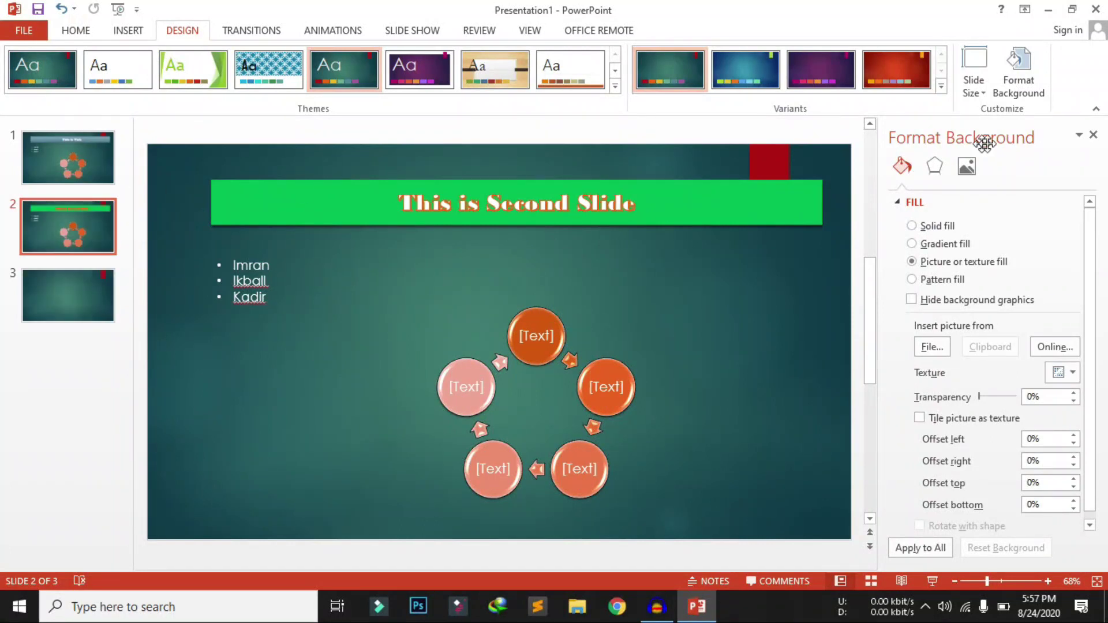
# Give slide 2 a light teal solid background, then switch it to a gradient fill
pyautogui.click(1016, 94)
pyautogui.click(922, 227)
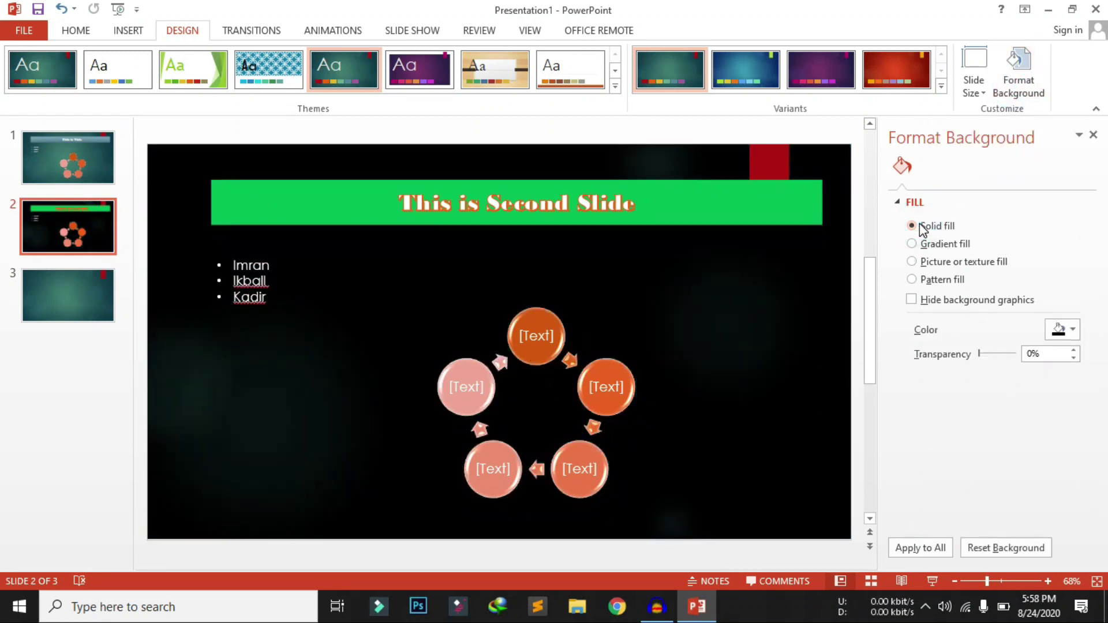
pyautogui.click(1060, 330)
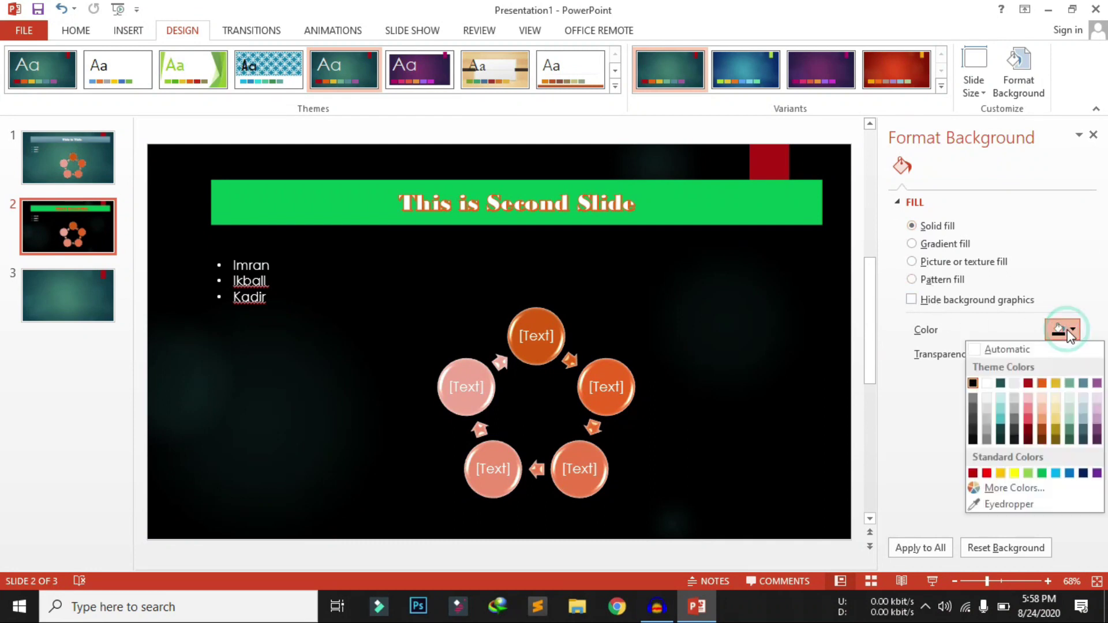
pyautogui.click(1001, 418)
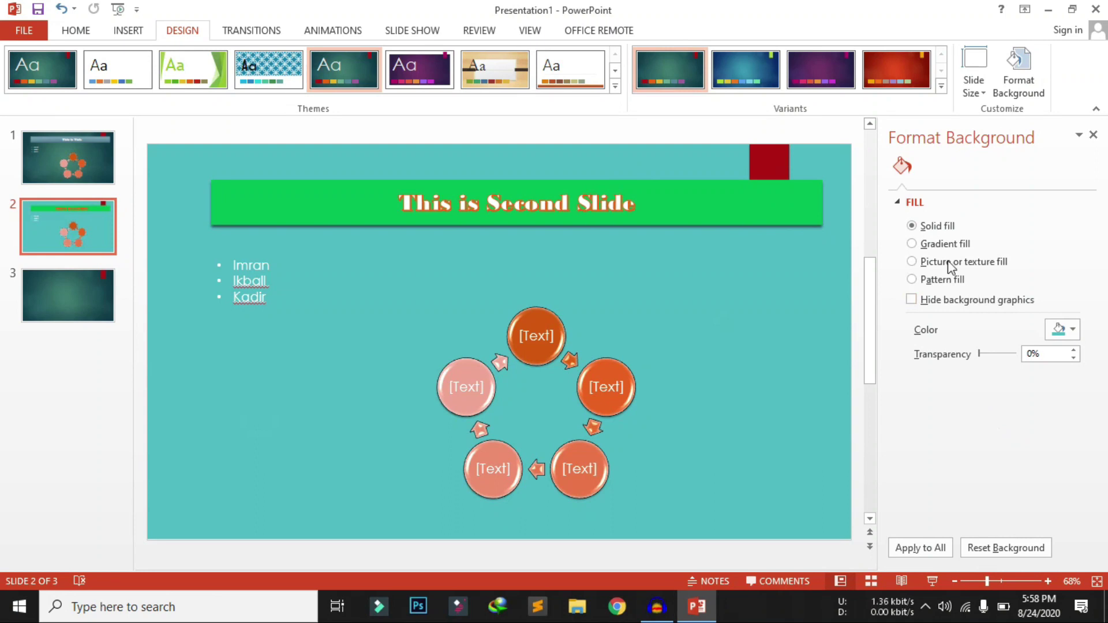
pyautogui.click(930, 243)
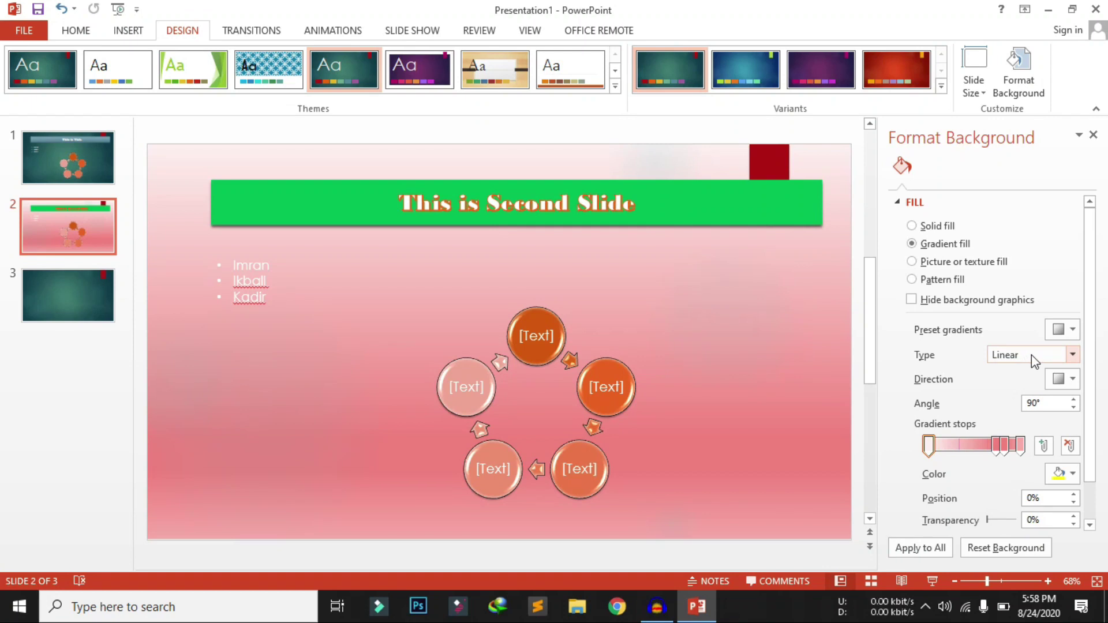
# Apply the pink gradient background to all slides, then undo that change with Ctrl+Z
pyautogui.scroll(-1, 1030, 354)
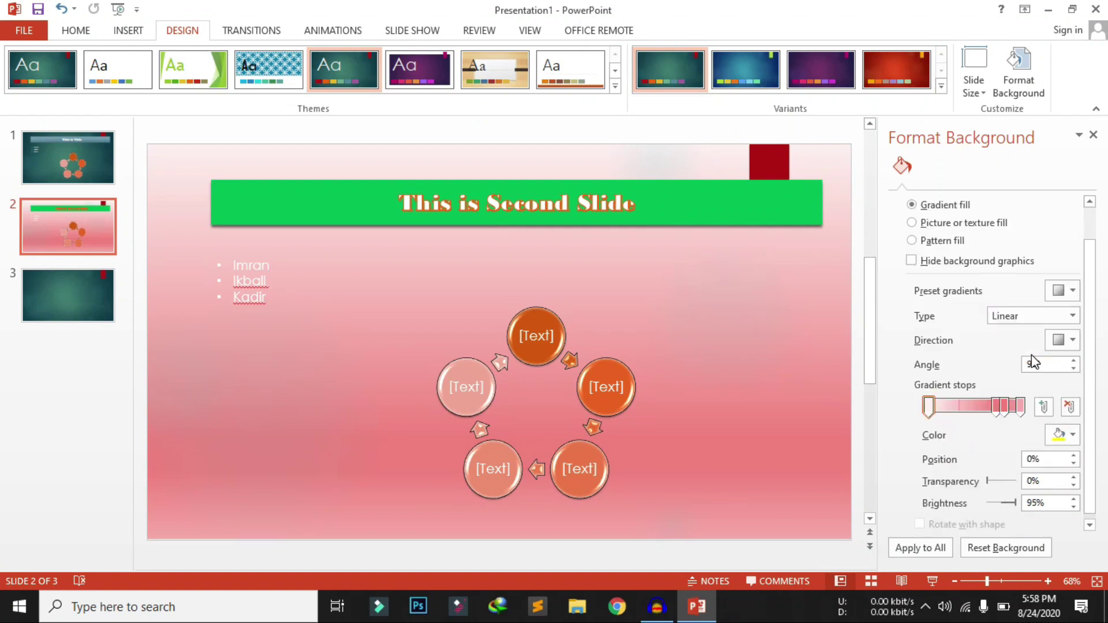
pyautogui.scroll(1, 1034, 362)
pyautogui.scroll(-1, 1033, 361)
pyautogui.click(915, 548)
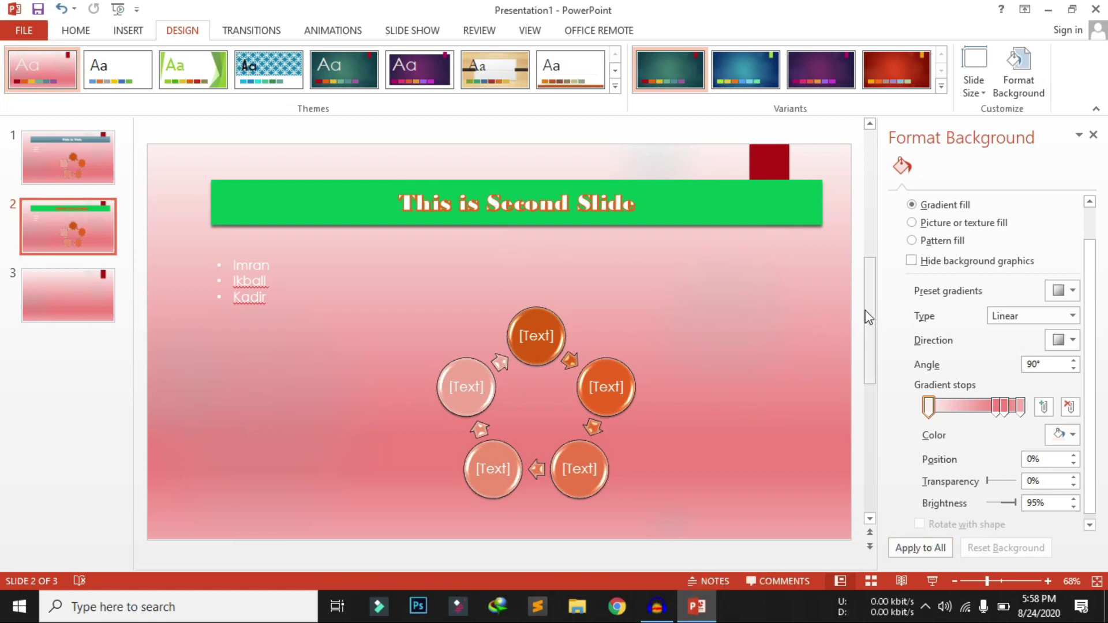
pyautogui.click(919, 550)
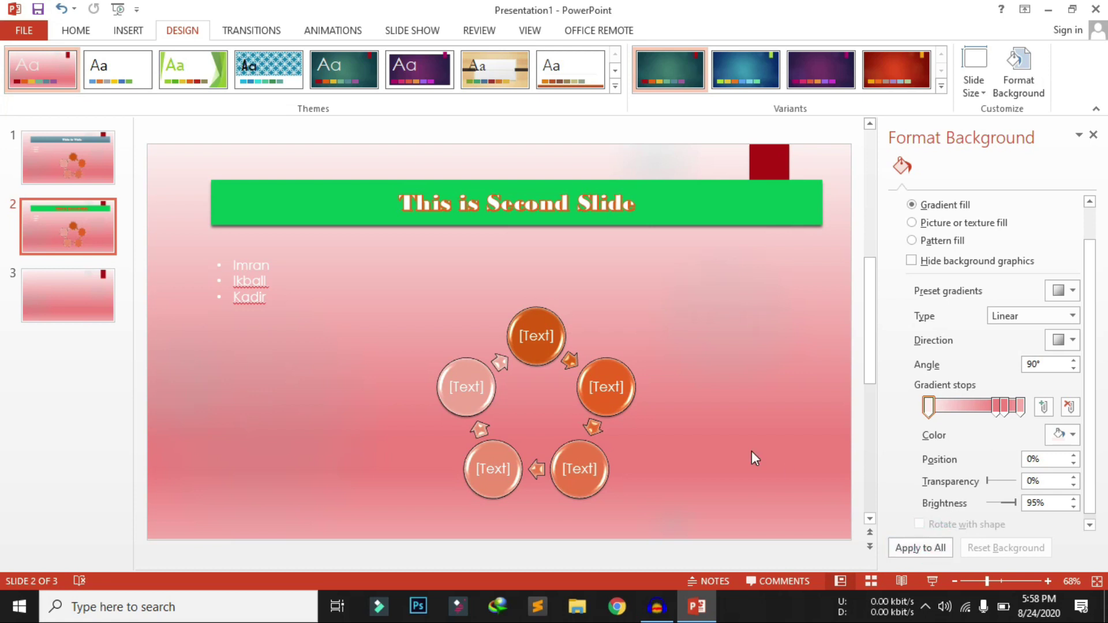
pyautogui.hotkey('ctrl', 'z')
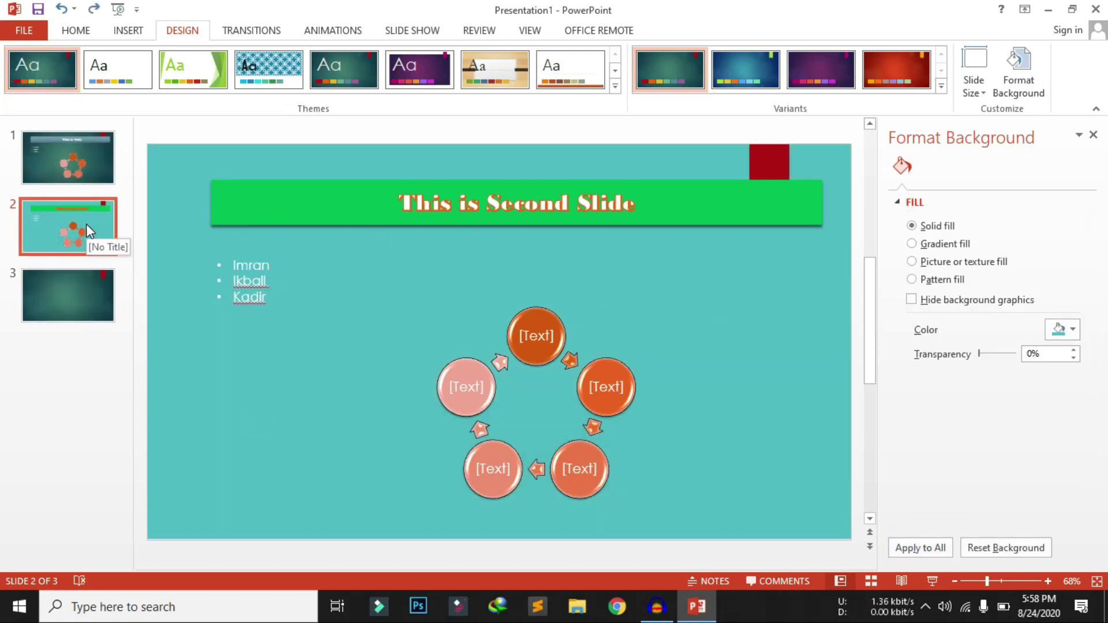
# Compare slides 1 and 3, then close the Format Background pane
pyautogui.click(74, 165)
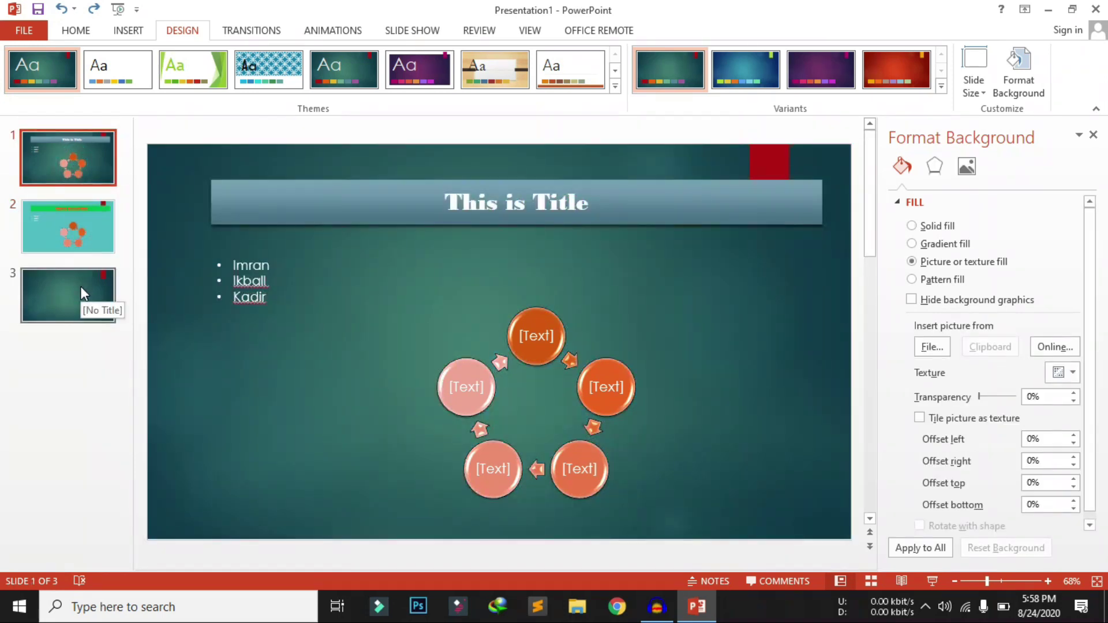
pyautogui.click(81, 286)
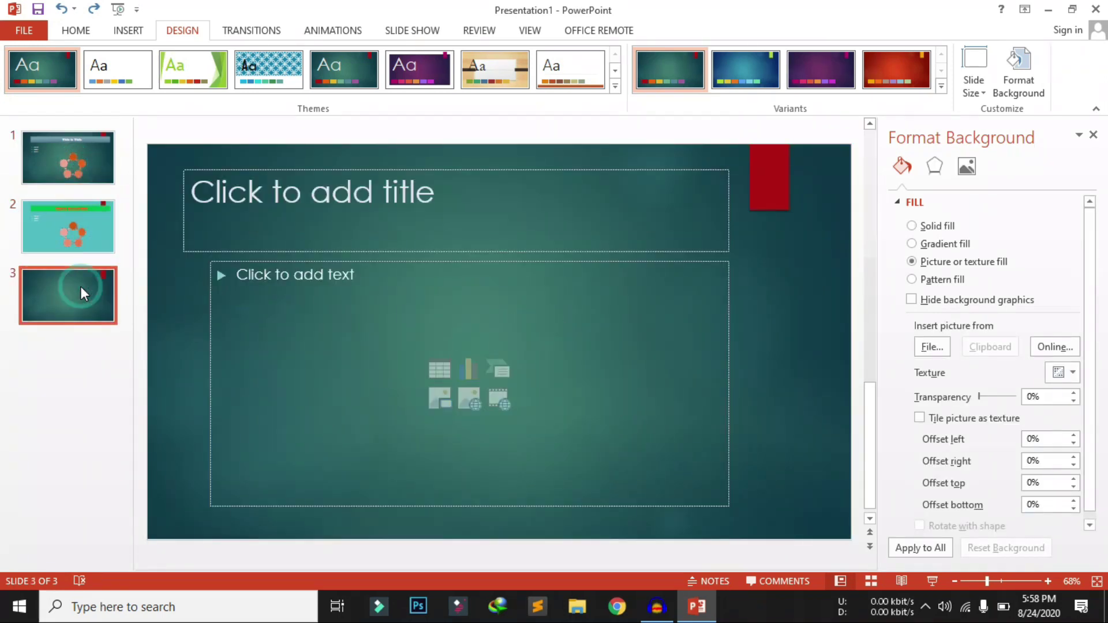
pyautogui.click(74, 166)
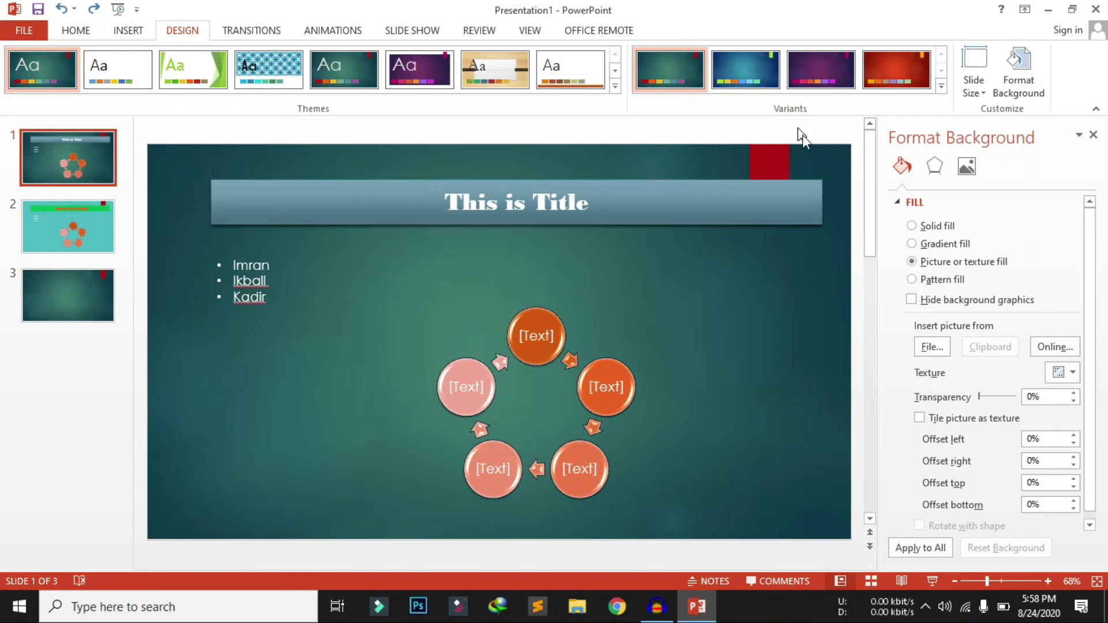
pyautogui.click(913, 174)
pyautogui.click(1092, 134)
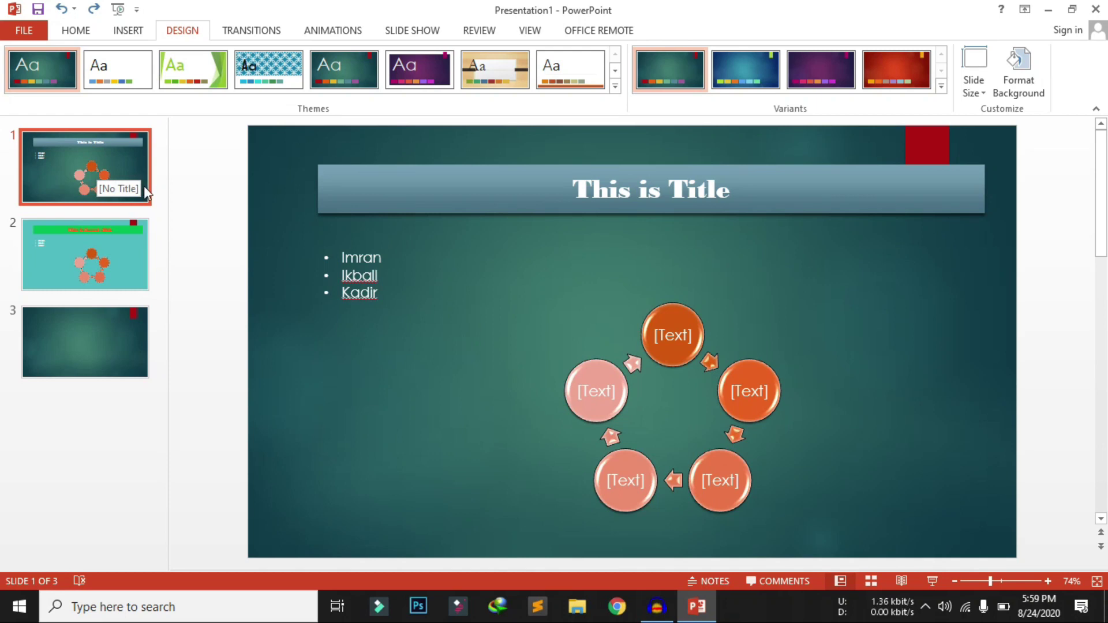
# Preview slides 1 and 2 in Slide Show, end the show and reselect slide 1
pyautogui.click(932, 581)
pyautogui.press('Right')
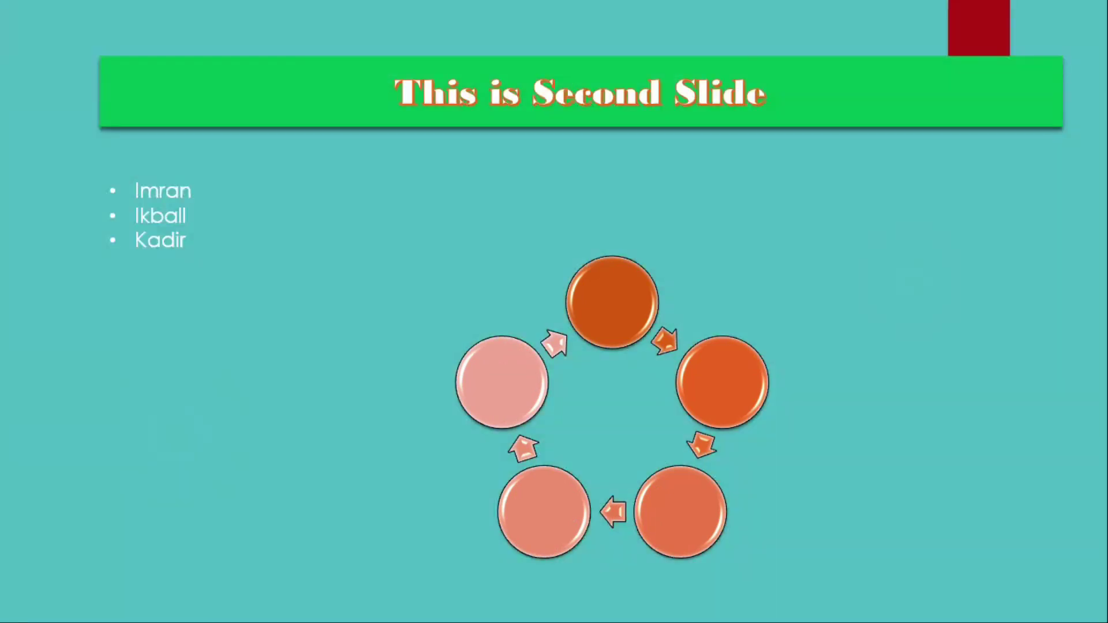
pyautogui.press('Left')
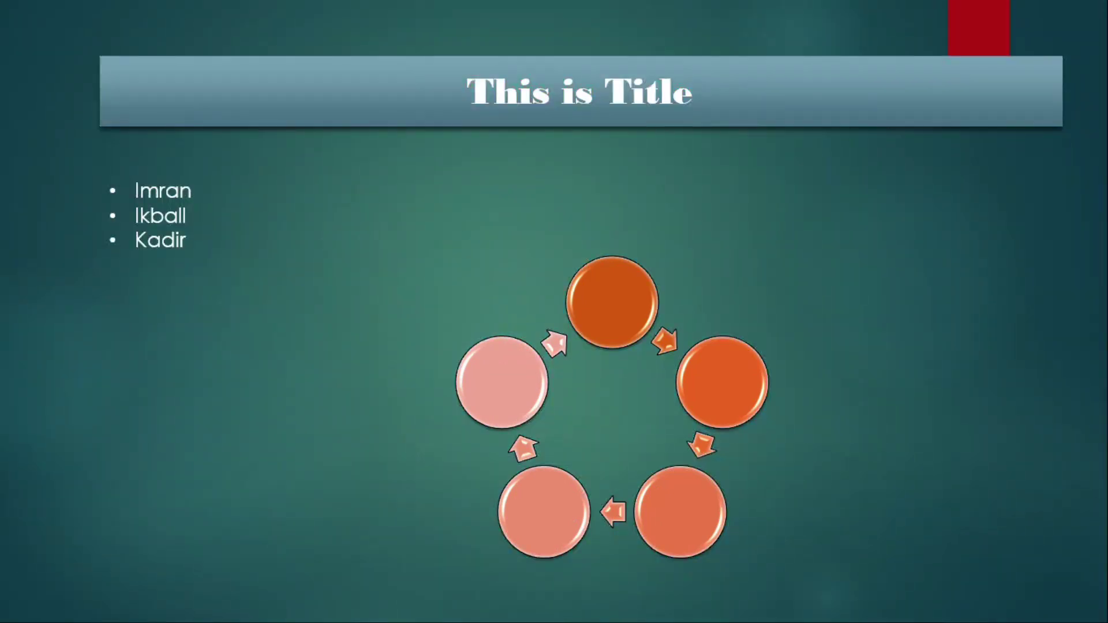
pyautogui.press('Right')
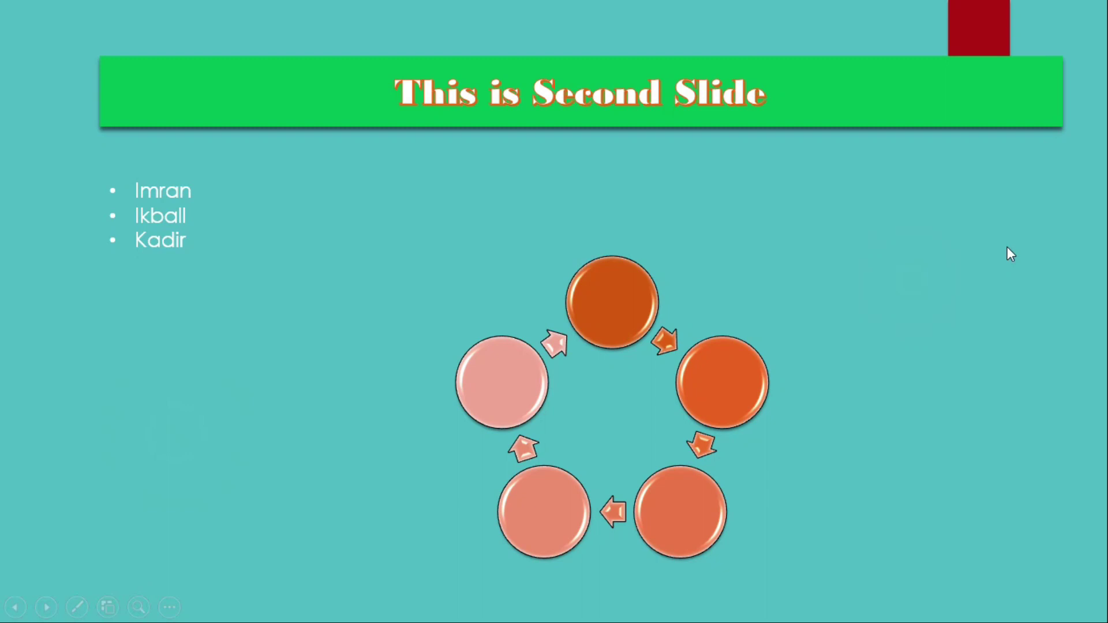
pyautogui.rightClick(1006, 247)
pyautogui.click(916, 481)
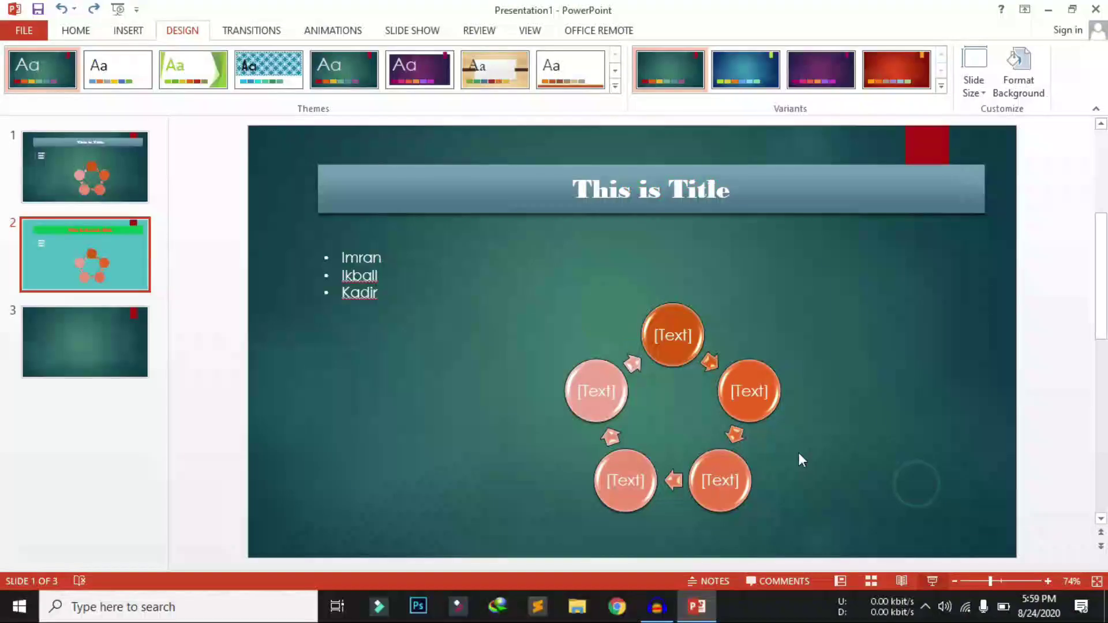
pyautogui.click(97, 166)
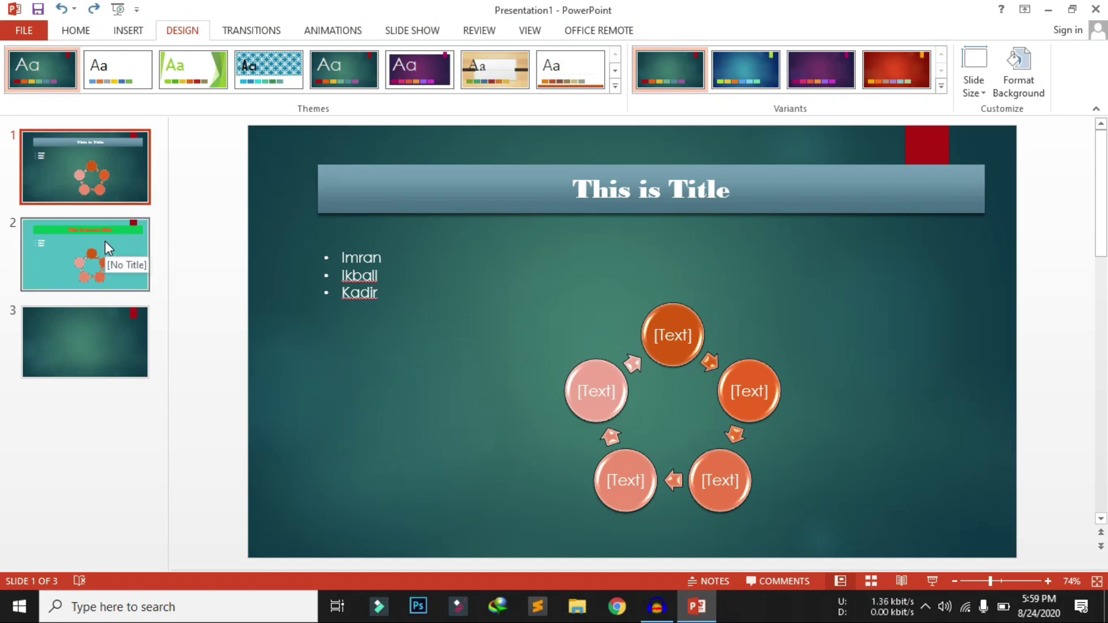
# Give slides 1, 2 and 3 the Prestige, Crush and Random Bars transitions respectively
pyautogui.click(252, 32)
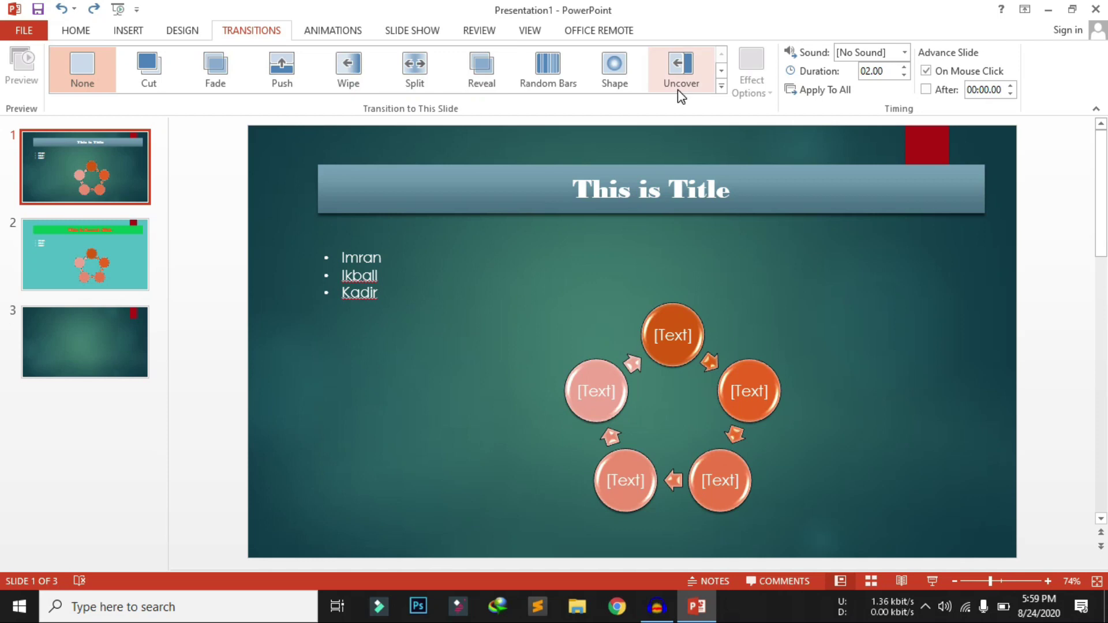
pyautogui.click(721, 86)
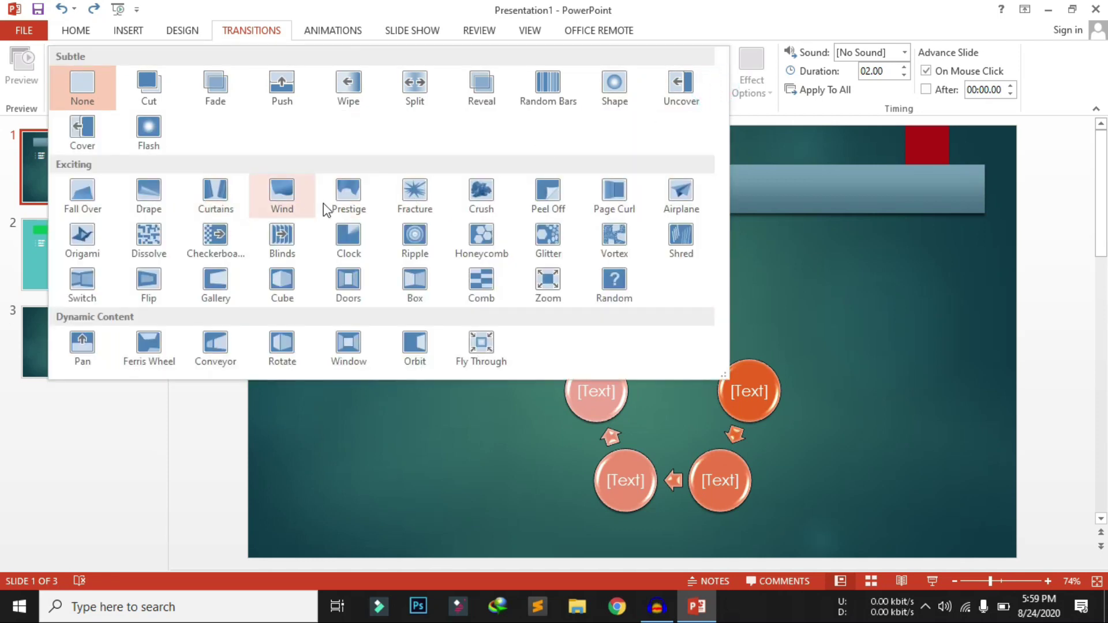
pyautogui.click(359, 198)
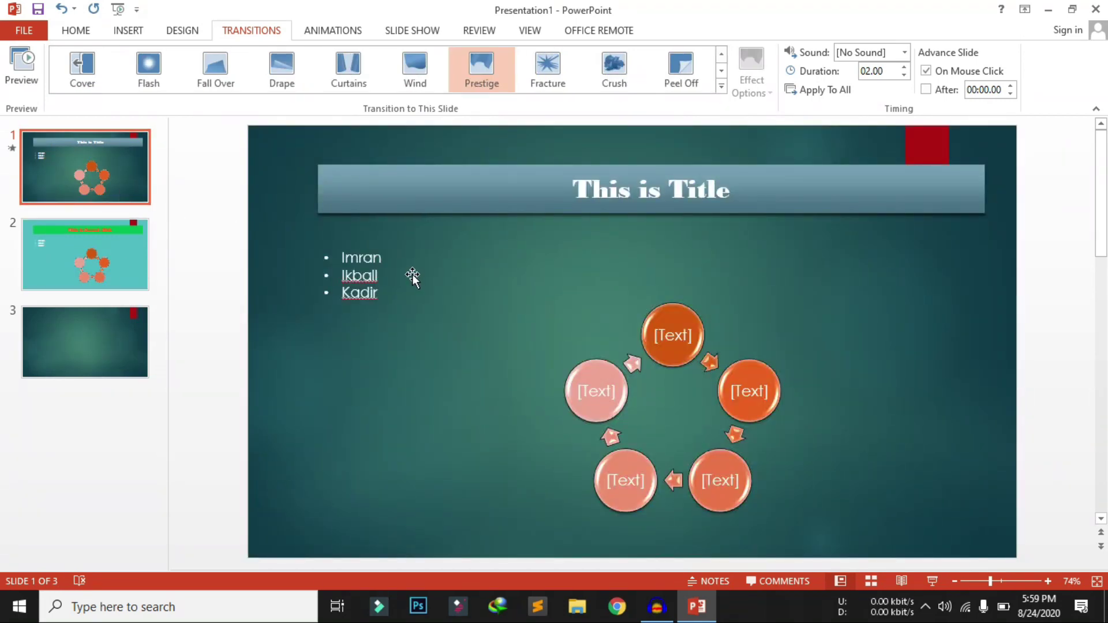
pyautogui.click(89, 254)
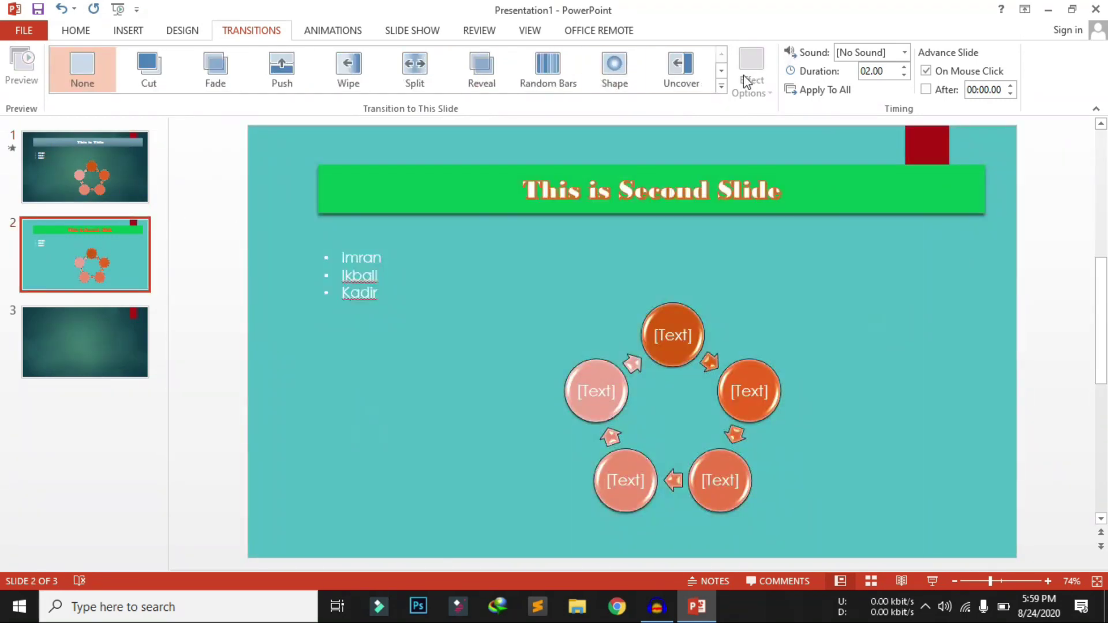
pyautogui.click(721, 87)
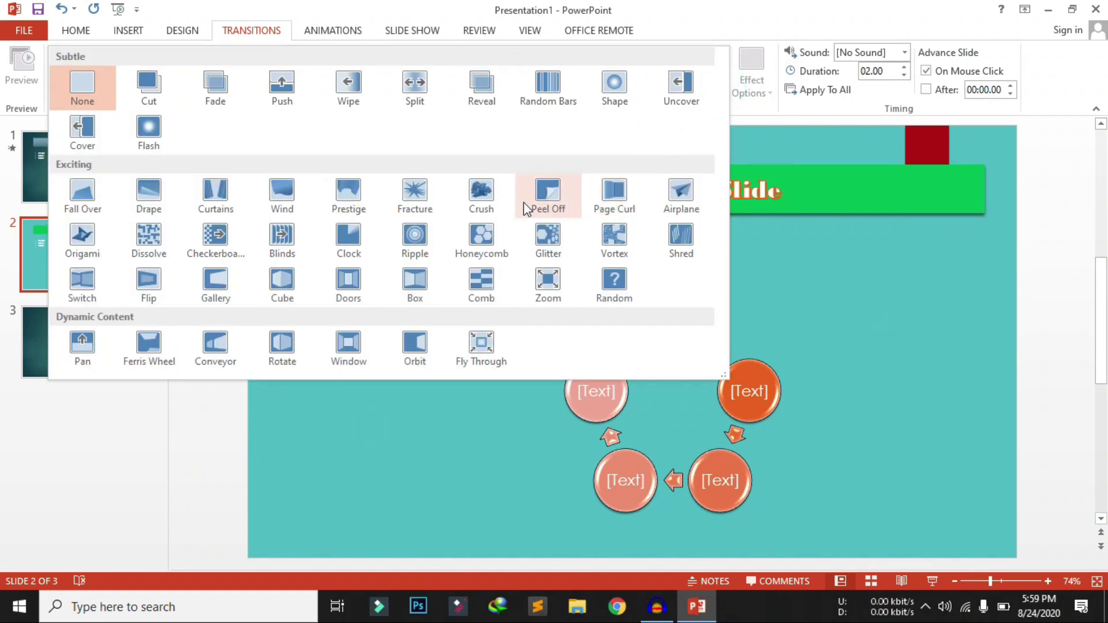
pyautogui.click(491, 199)
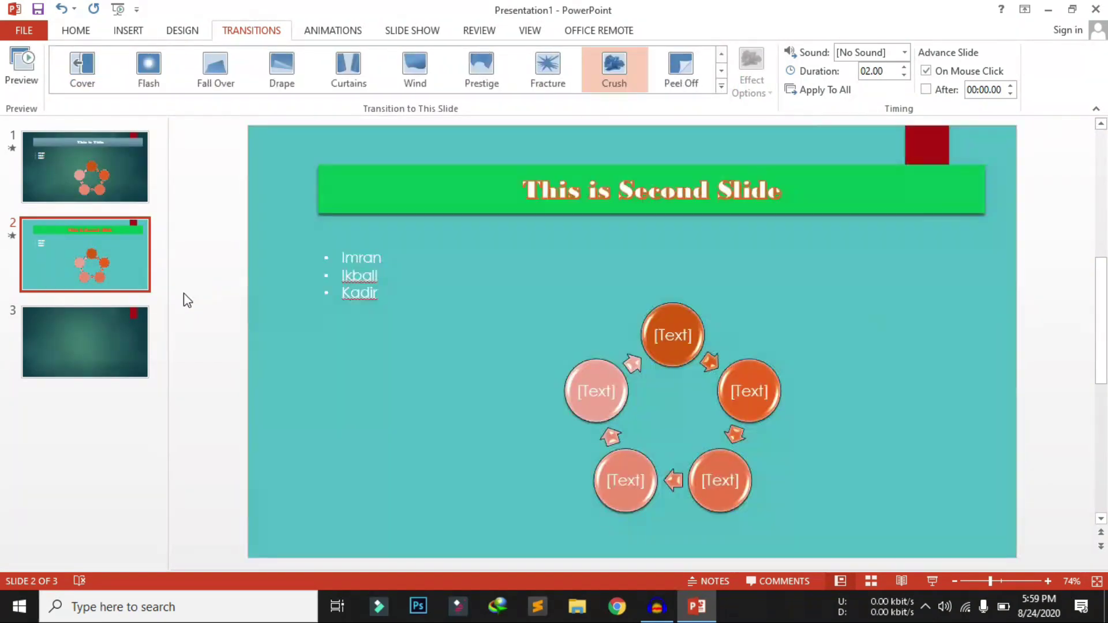
pyautogui.click(81, 369)
pyautogui.click(556, 85)
pyautogui.click(55, 183)
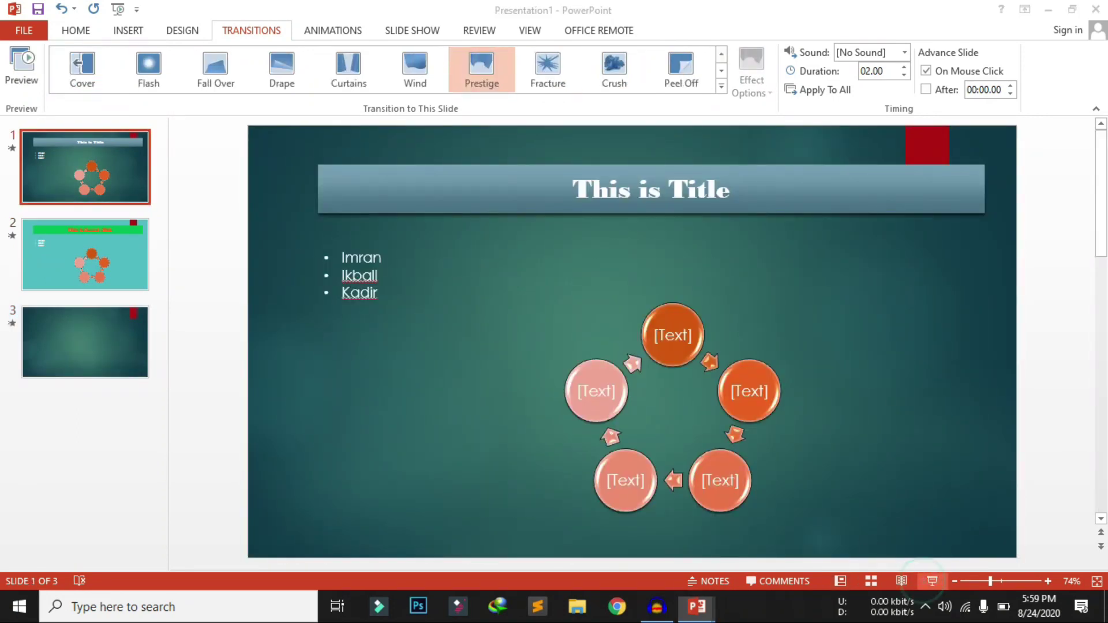
pyautogui.click(931, 581)
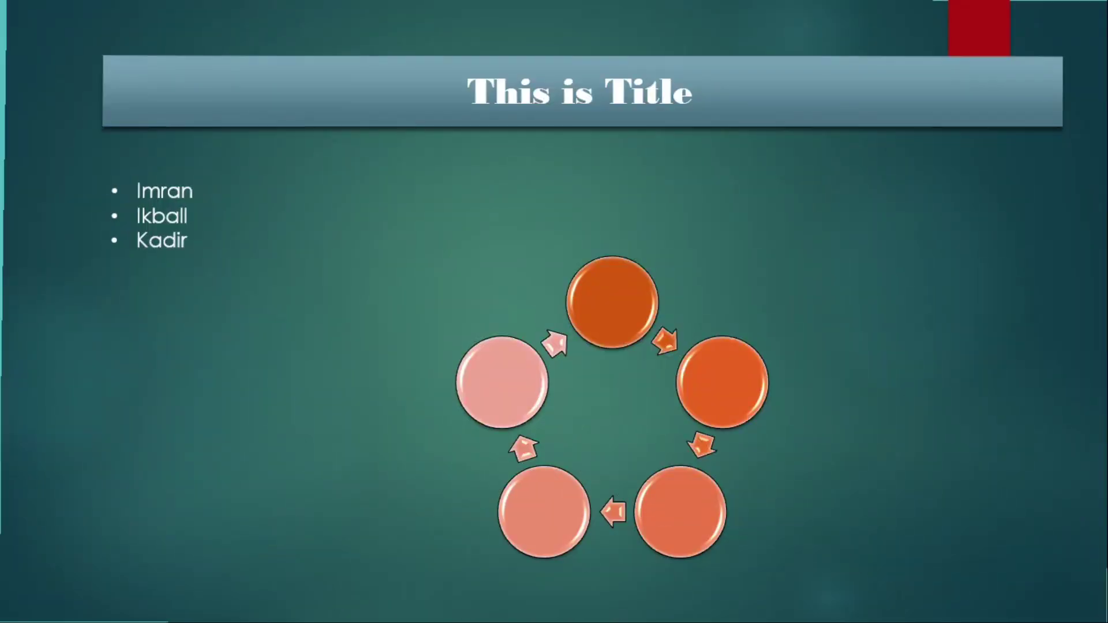
# Advance through all three slides in the show to see the transitions, then end it
pyautogui.press('Right')
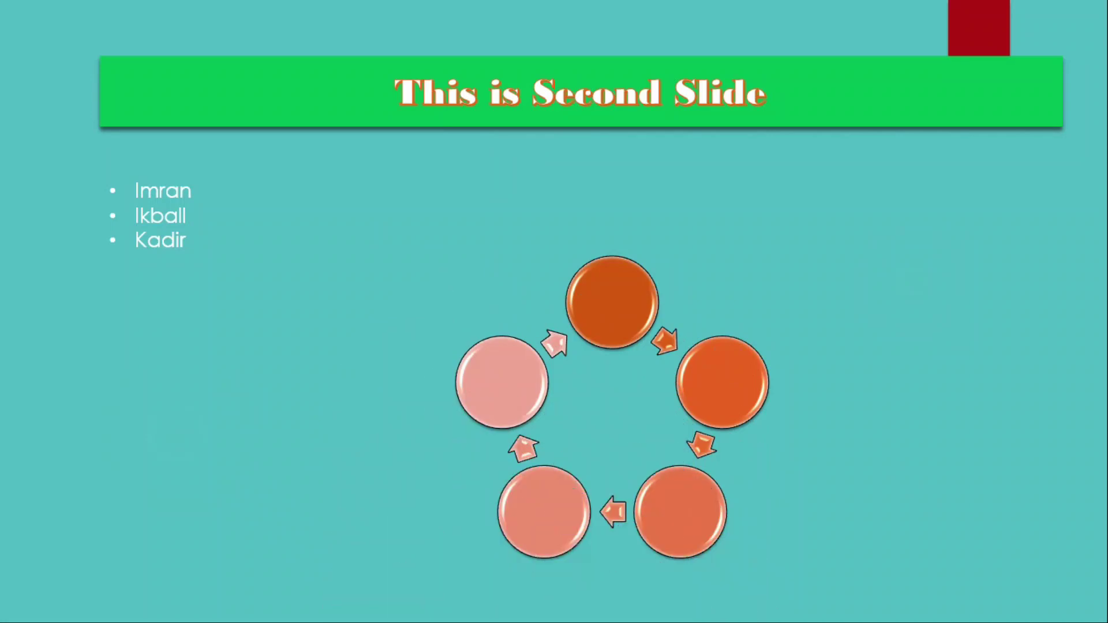
pyautogui.press('Right')
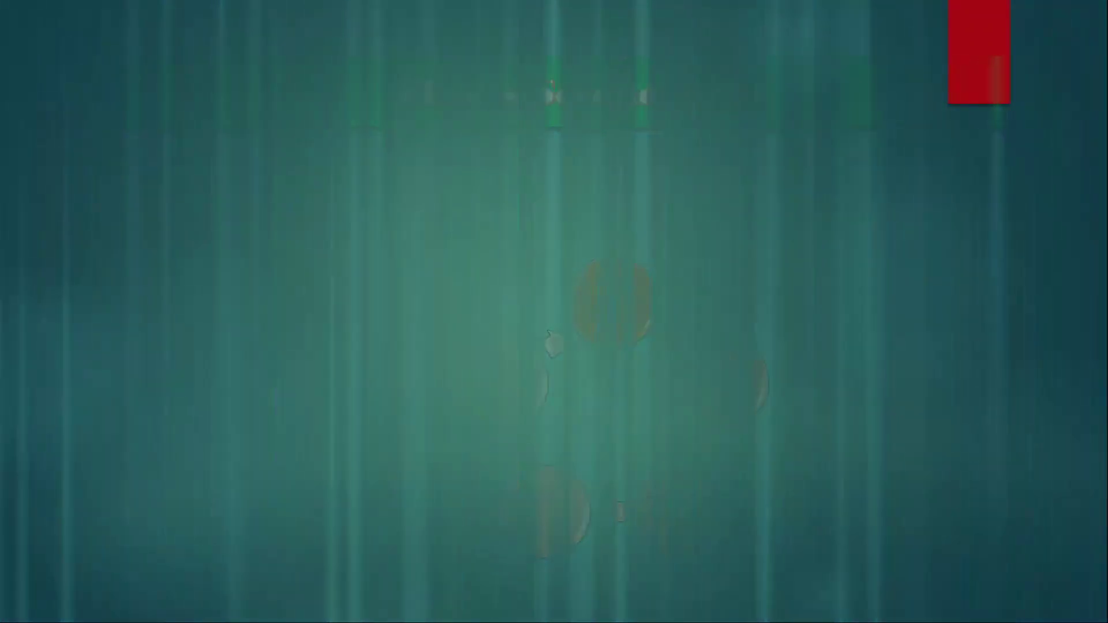
pyautogui.press('Right')
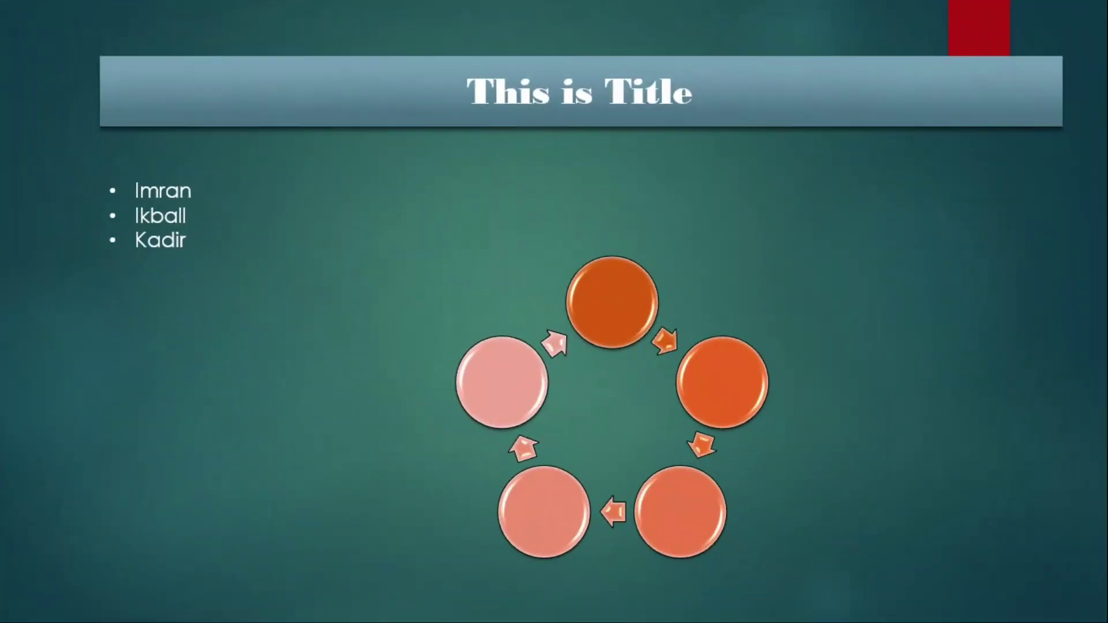
pyautogui.rightClick(1027, 233)
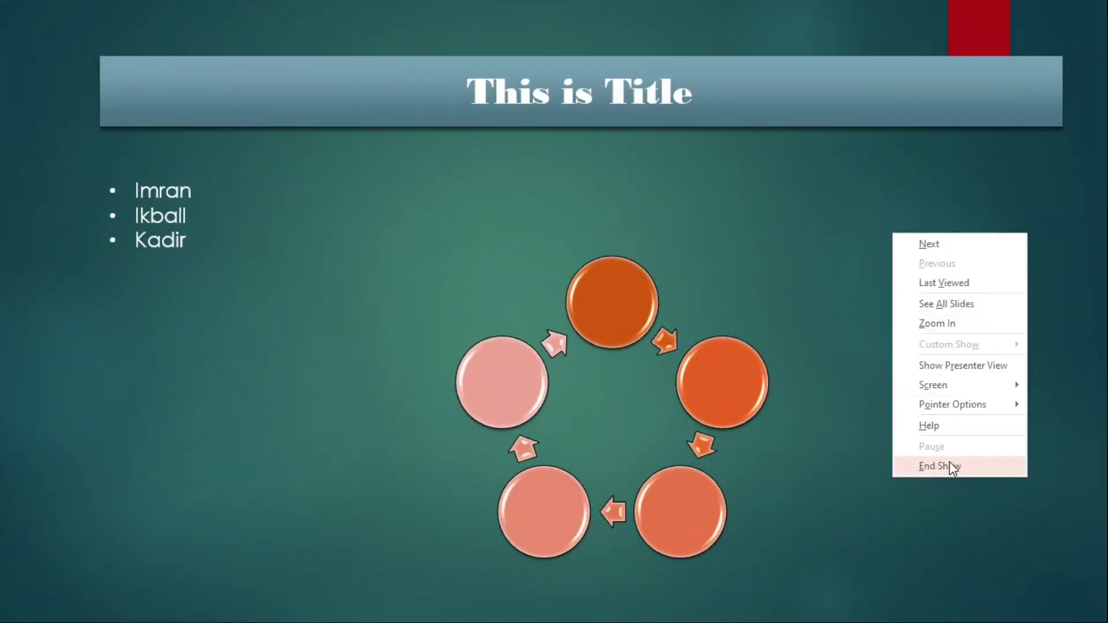
pyautogui.click(950, 466)
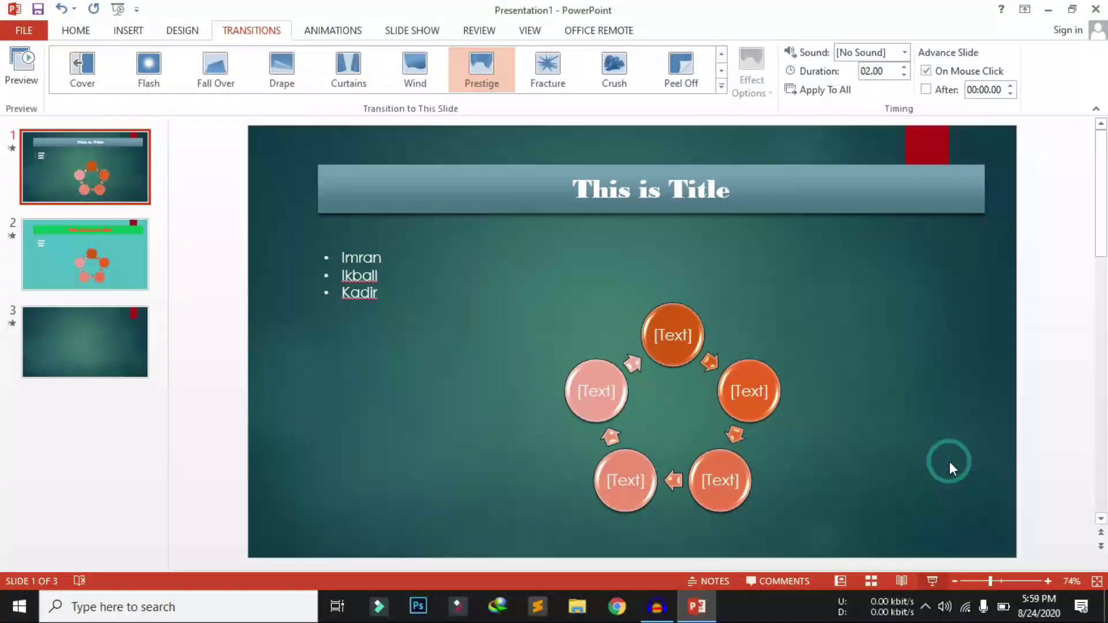
# Run the slide show once more, end it, and select the bullet Imran
pyautogui.click(368, 256)
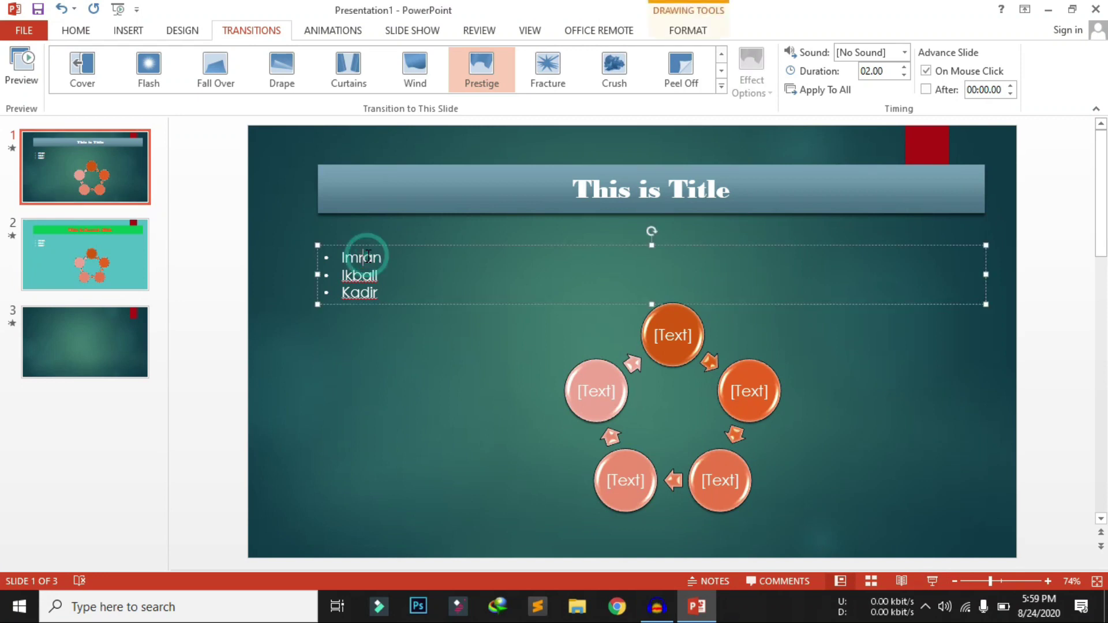
pyautogui.click(930, 585)
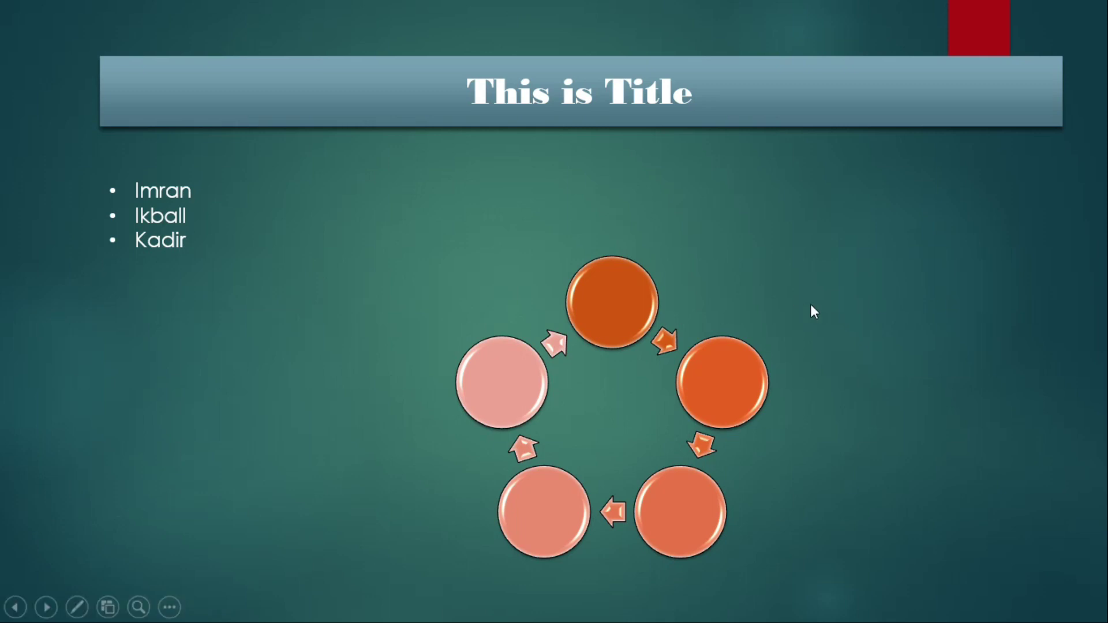
pyautogui.rightClick(746, 437)
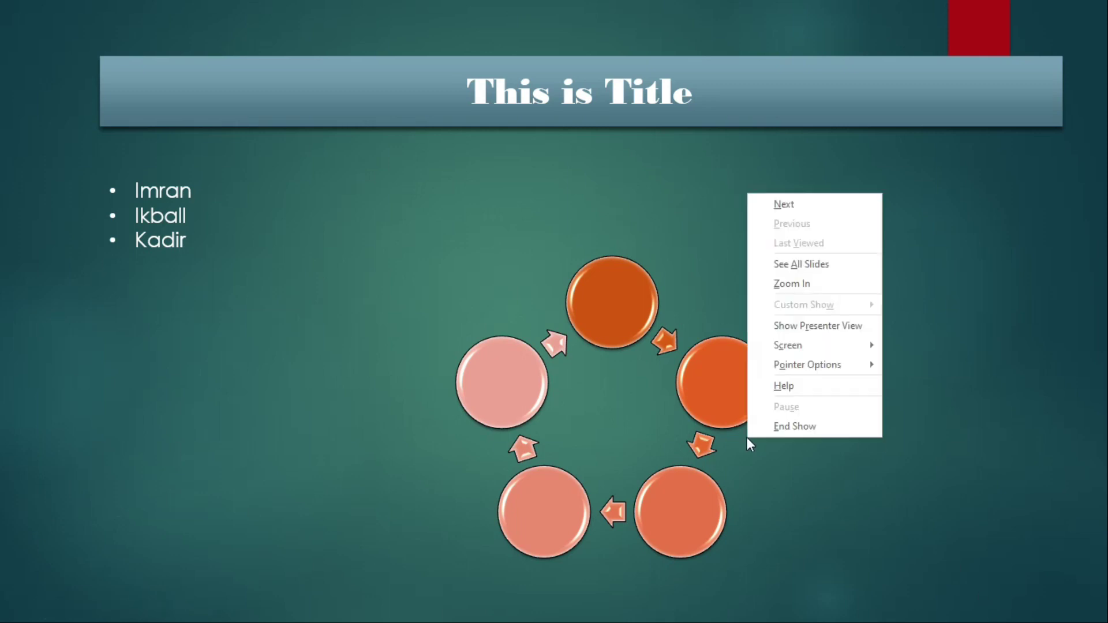
pyautogui.click(781, 427)
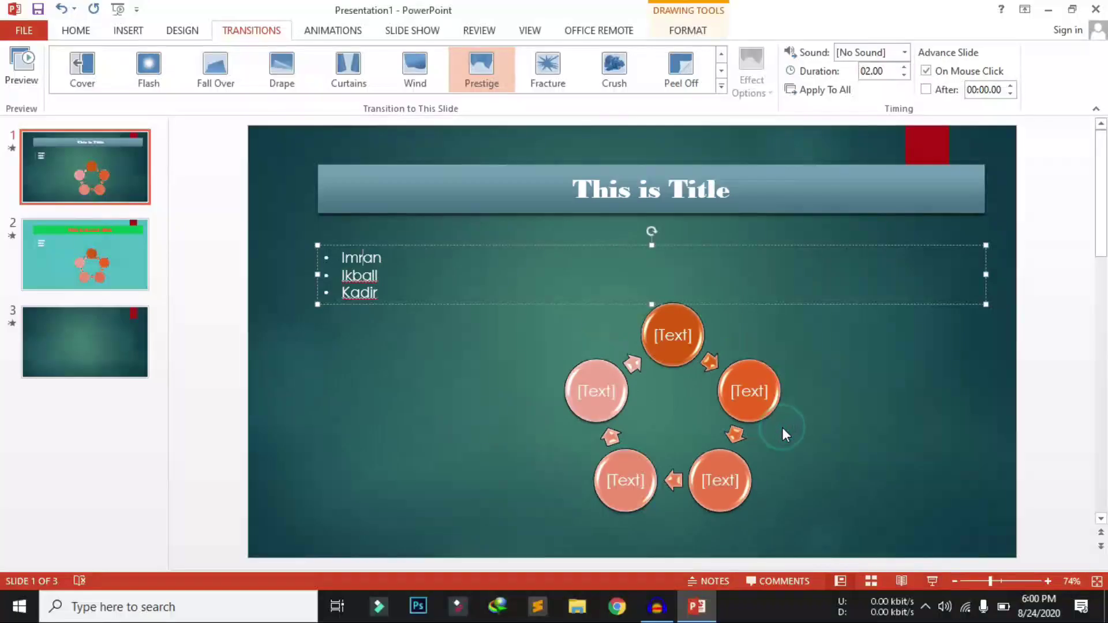
pyautogui.doubleClick(342, 255)
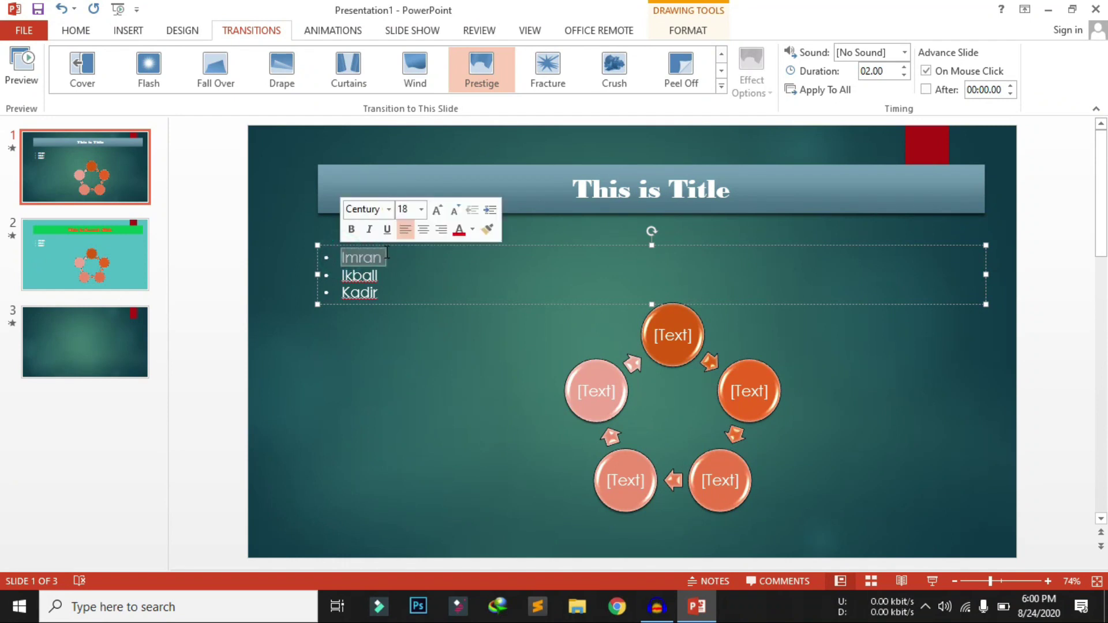
# Animate the bullets: Fade for Imran, Split for Ikball, Fade for Kadir
pyautogui.click(340, 32)
pyautogui.click(224, 80)
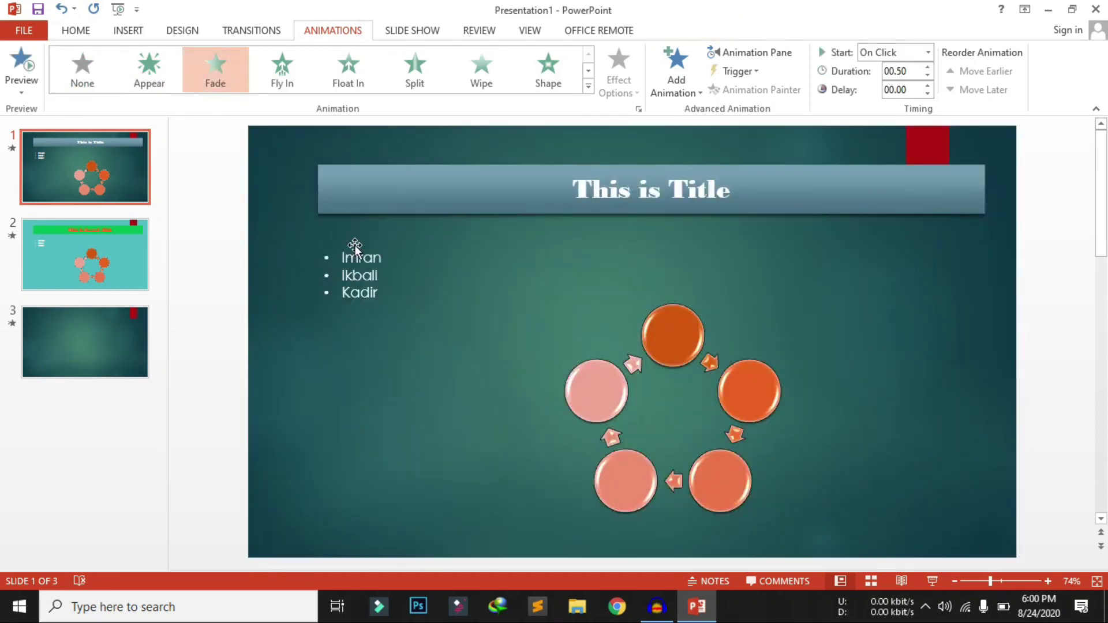
pyautogui.moveTo(342, 275); pyautogui.dragTo(394, 279)
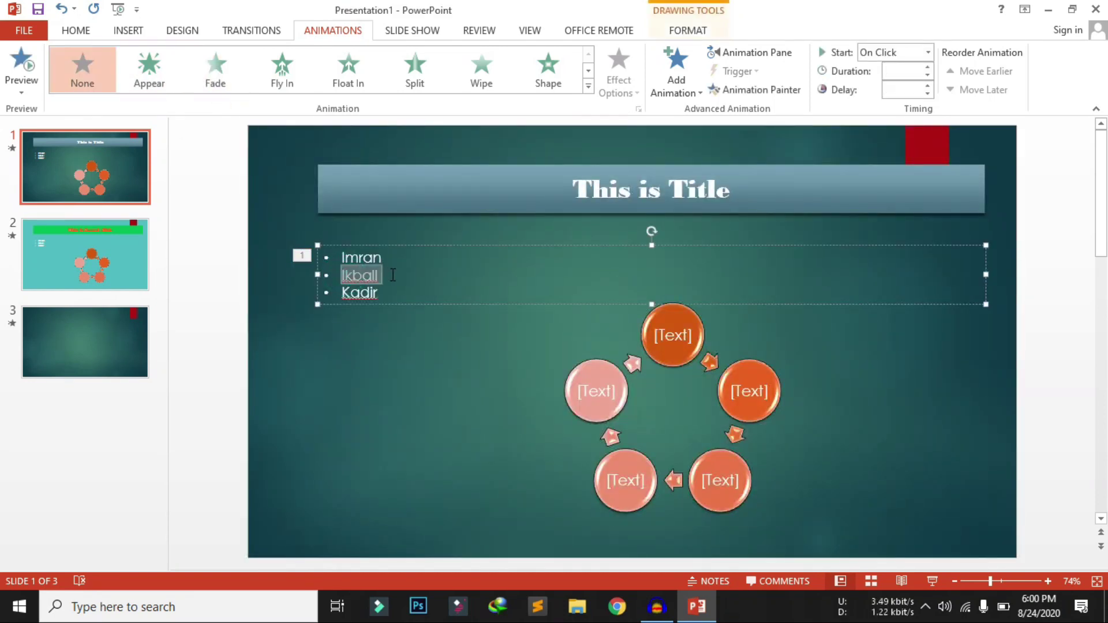
pyautogui.click(421, 78)
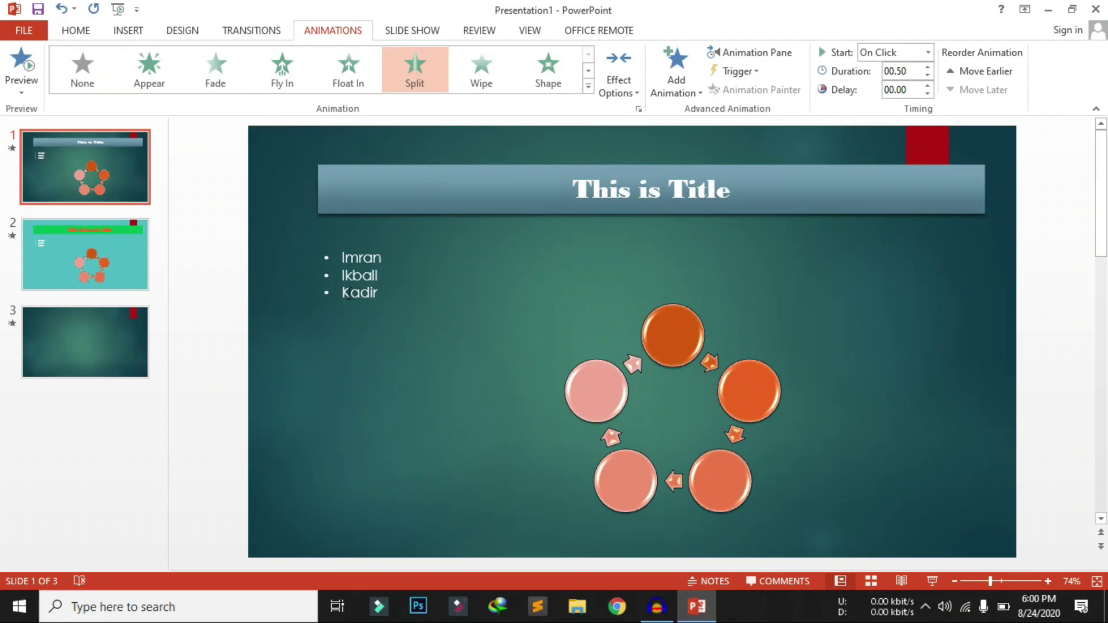
pyautogui.doubleClick(350, 293)
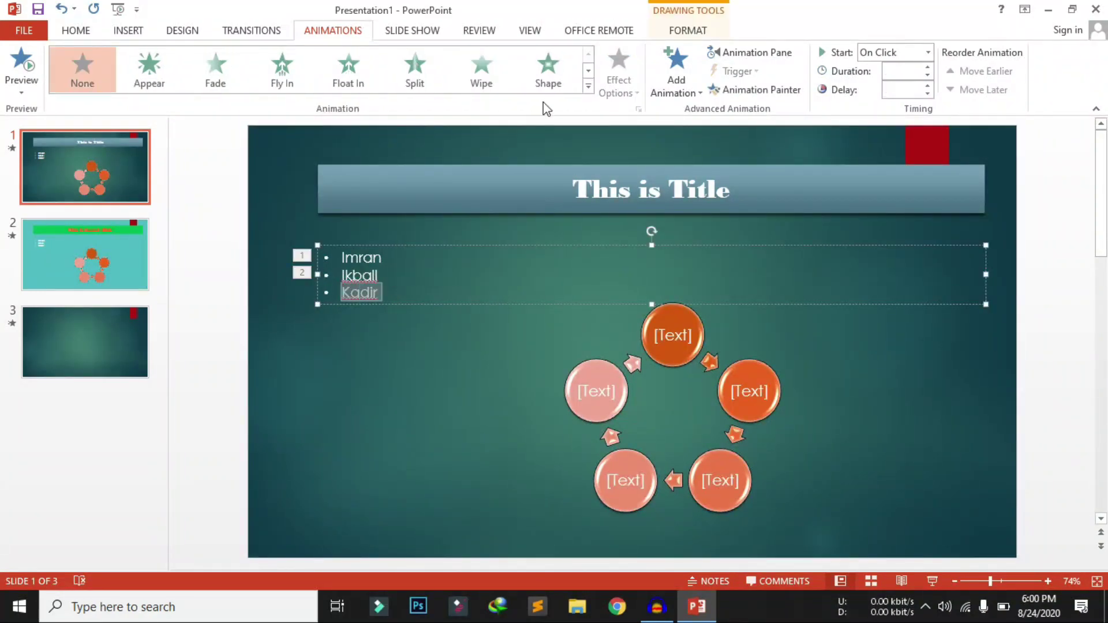
pyautogui.click(229, 71)
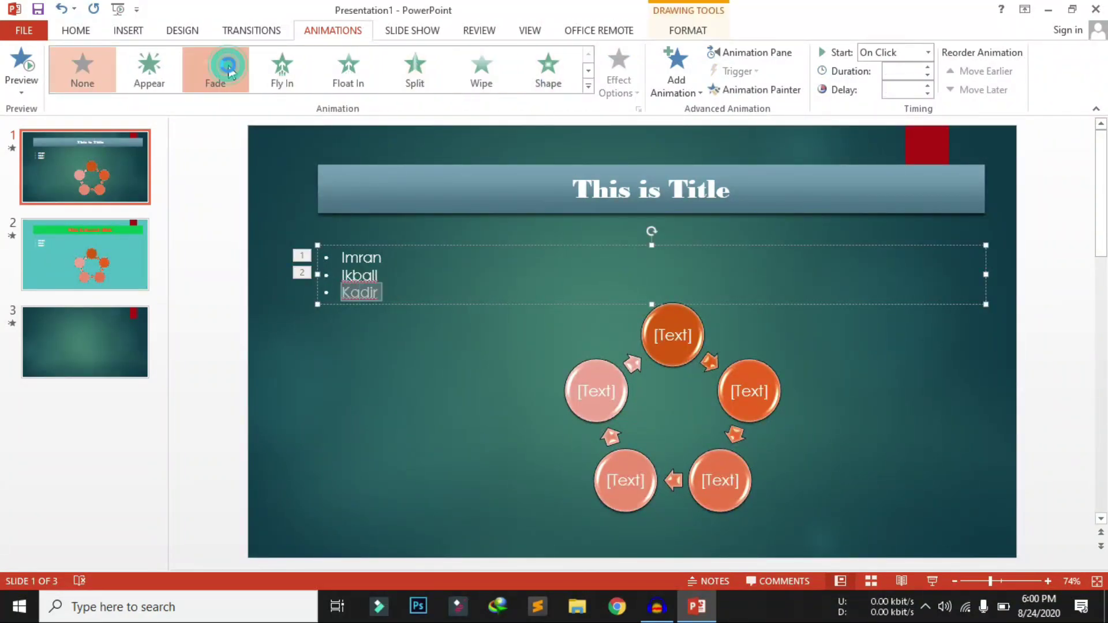
# Apply the Fly In animation to the SmartArt cycle diagram
pyautogui.click(620, 417)
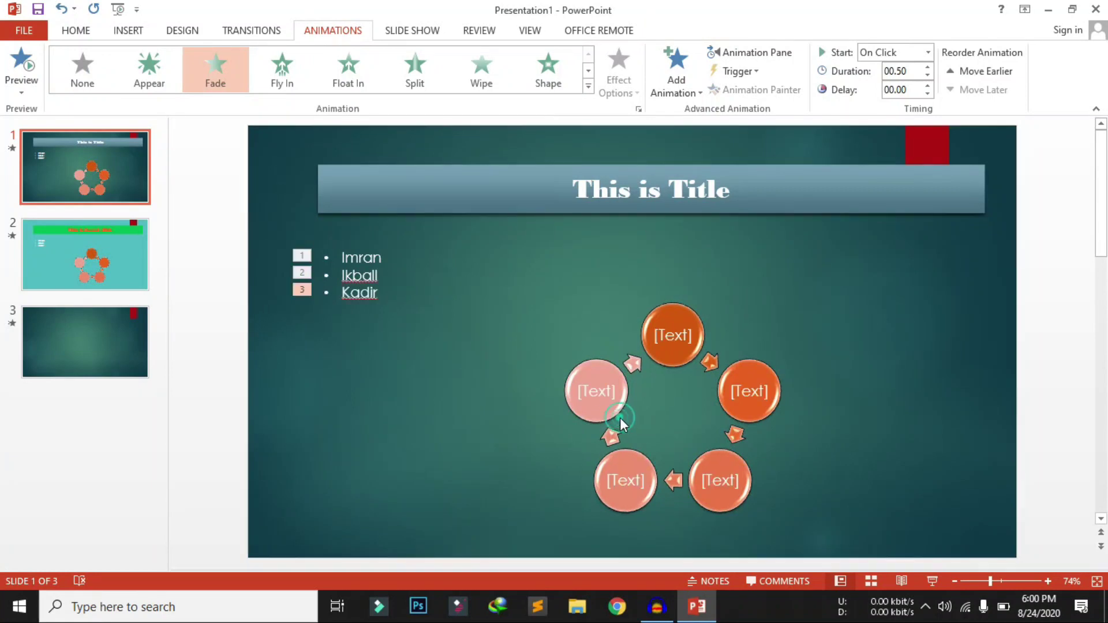
pyautogui.click(620, 343)
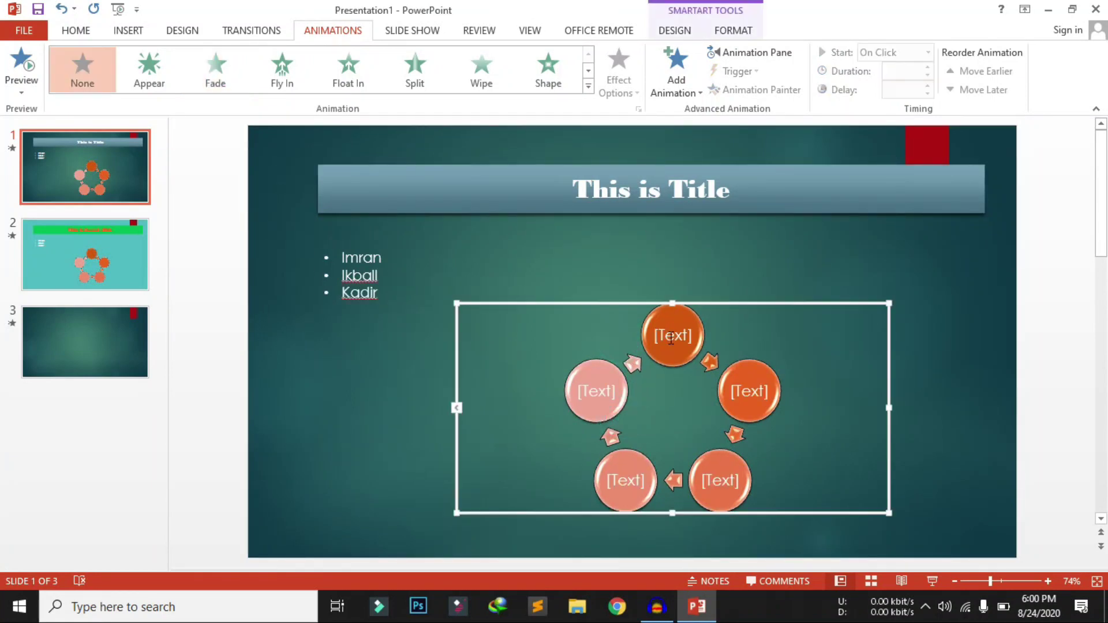
pyautogui.click(454, 377)
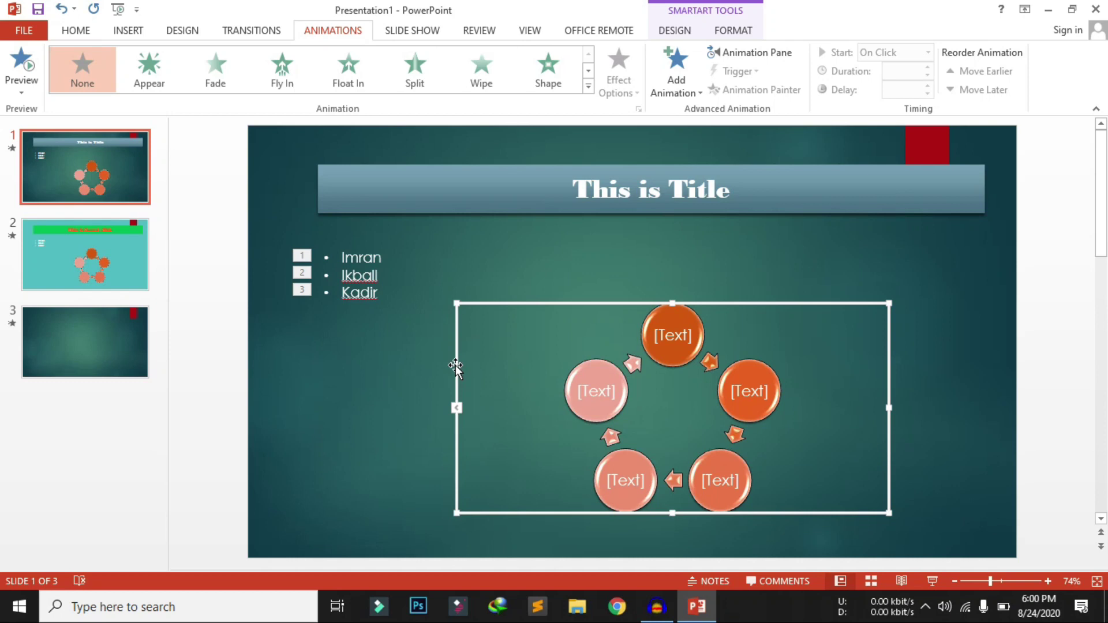
pyautogui.doubleClick(455, 365)
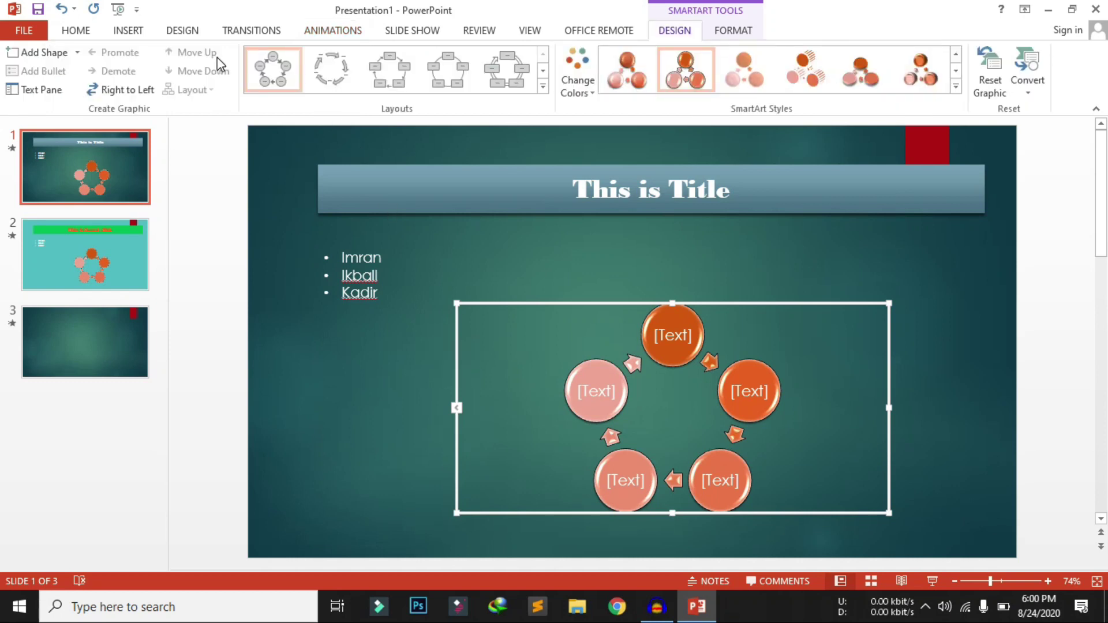
pyautogui.click(322, 32)
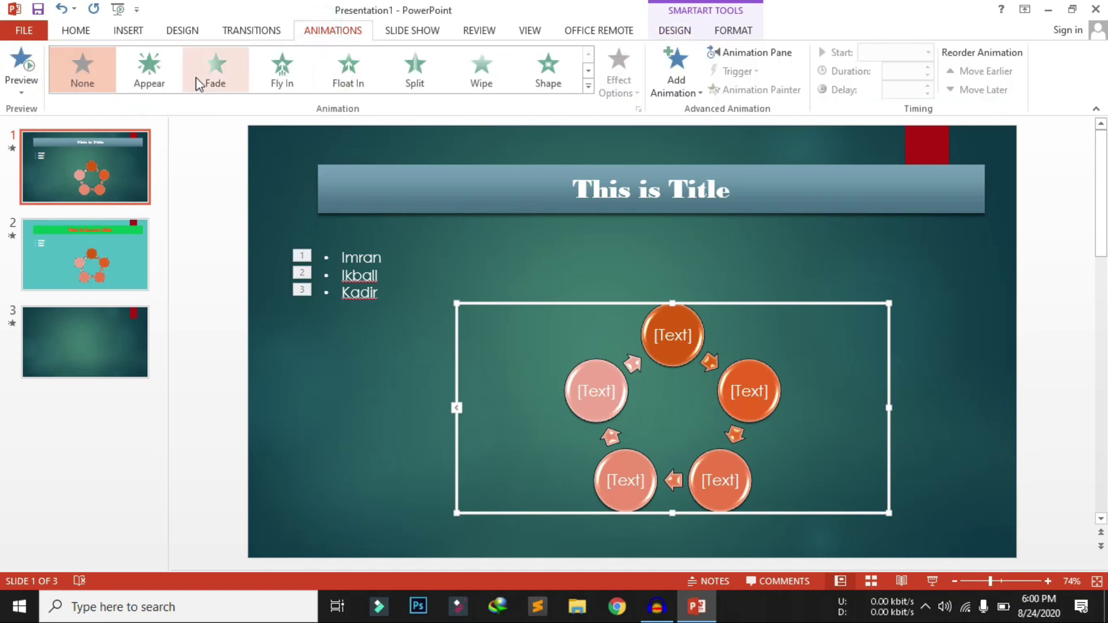
pyautogui.click(292, 81)
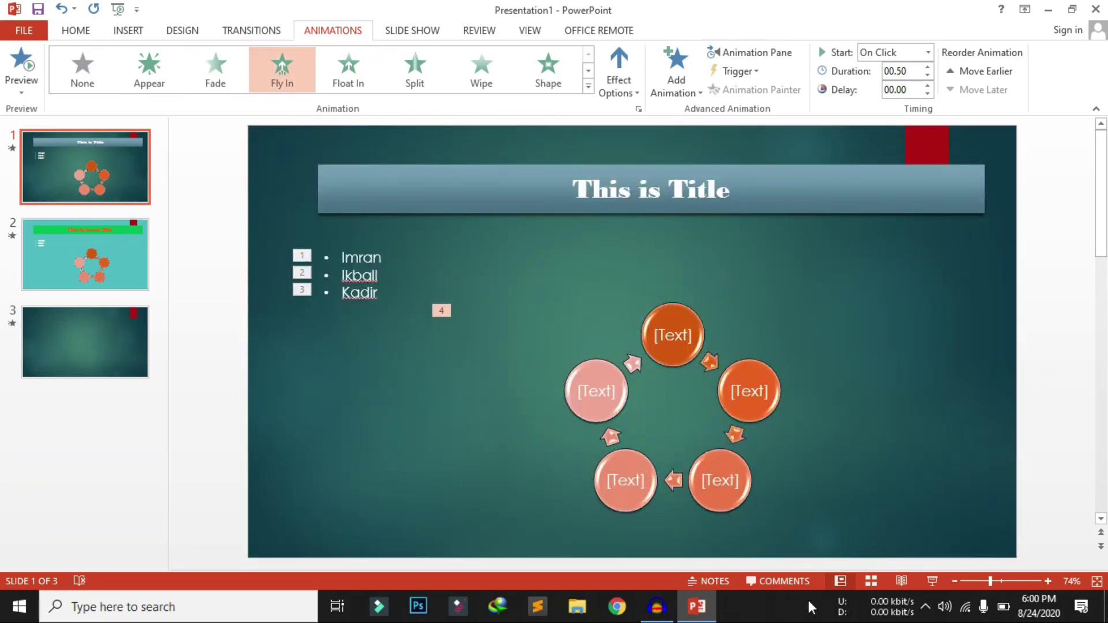
pyautogui.click(947, 604)
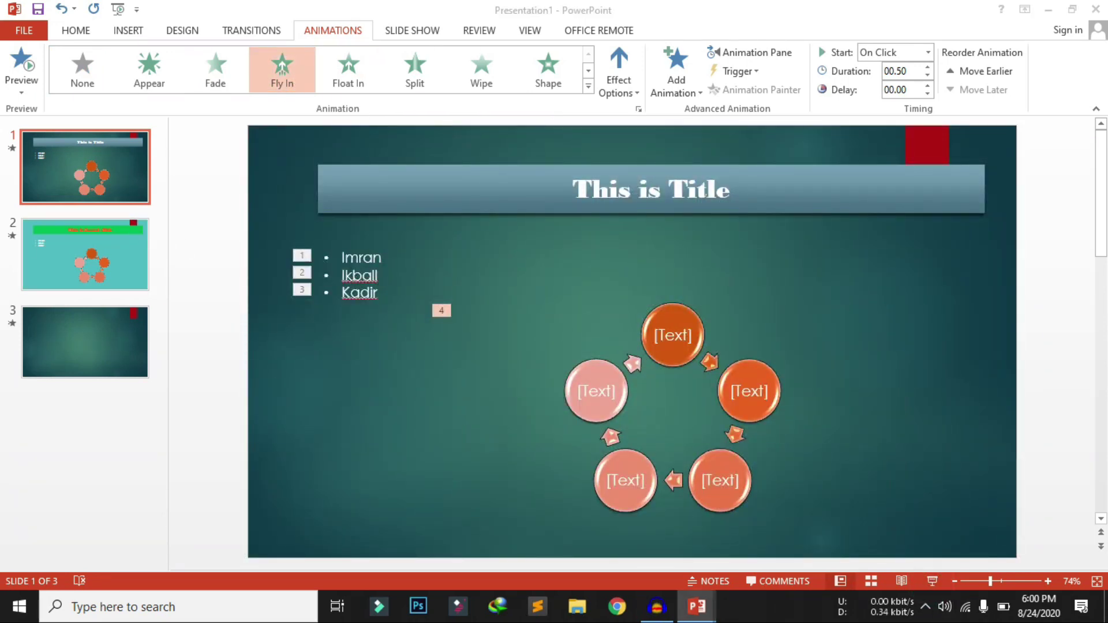
pyautogui.press('F5')
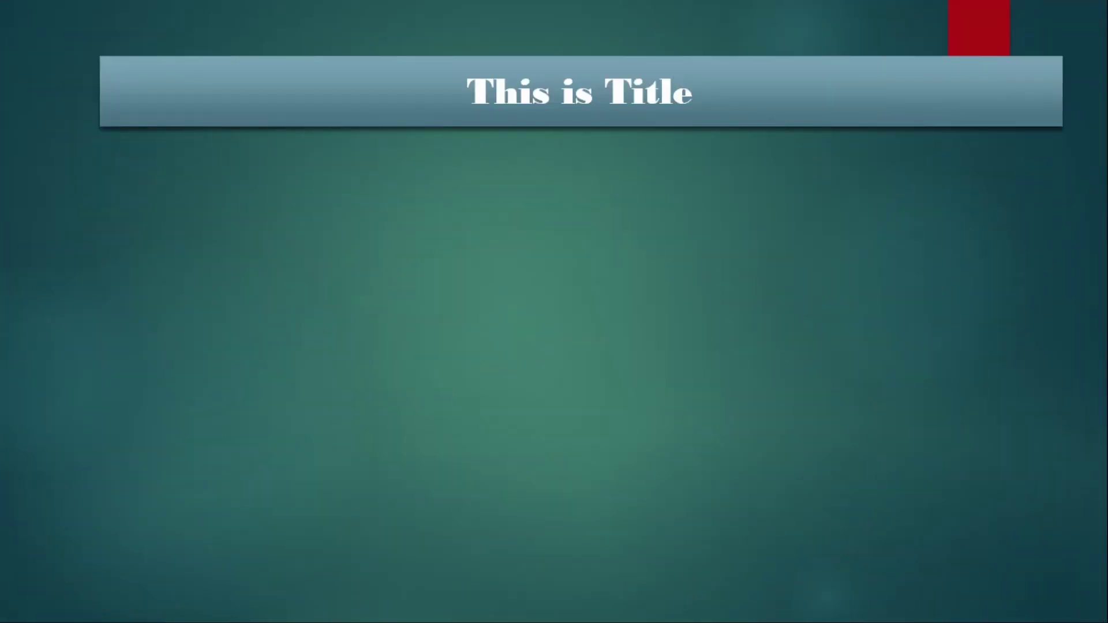
# Reveal Imran, Ikball and the cycle diagram, advance to slide 2, then end the show
pyautogui.press('Right')
pyautogui.press('Right')
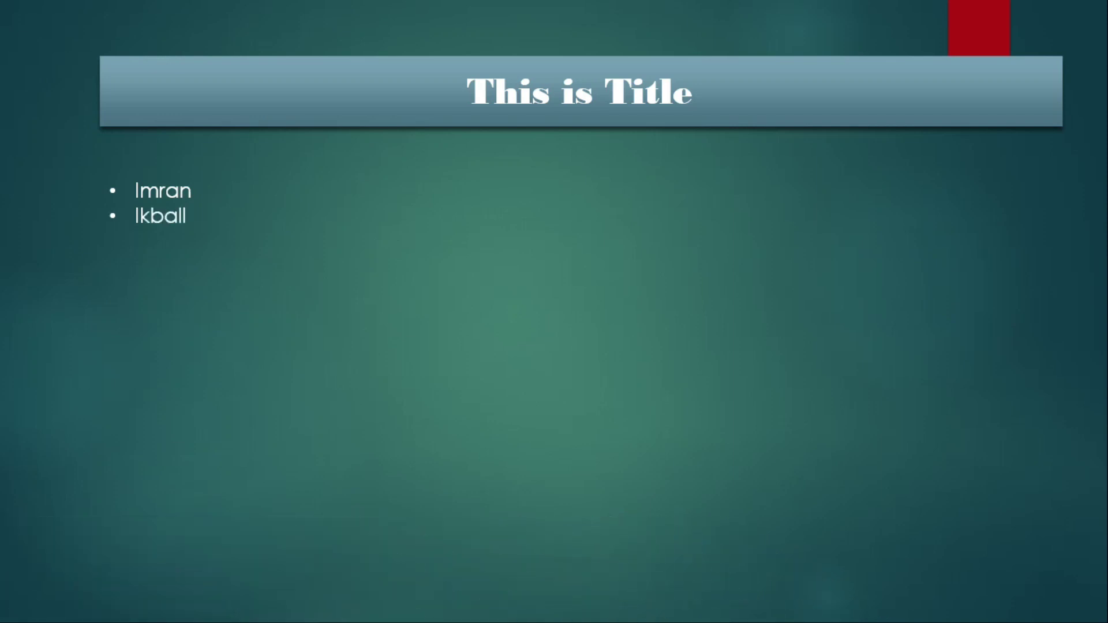
pyautogui.press('Right')
pyautogui.rightClick(931, 583)
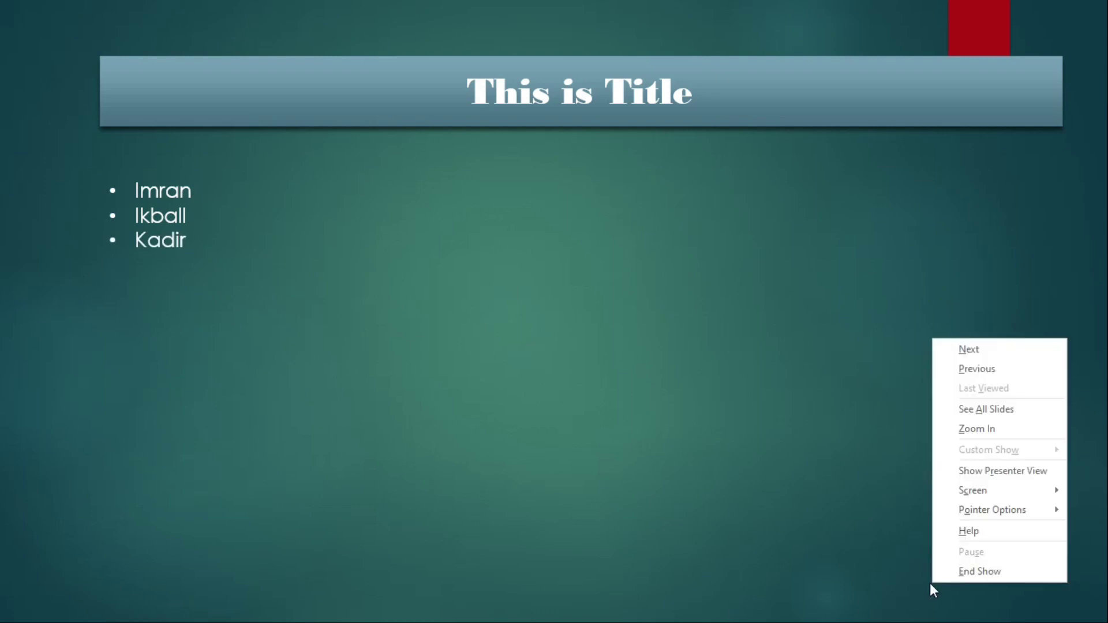
pyautogui.click(748, 448)
pyautogui.press('Right')
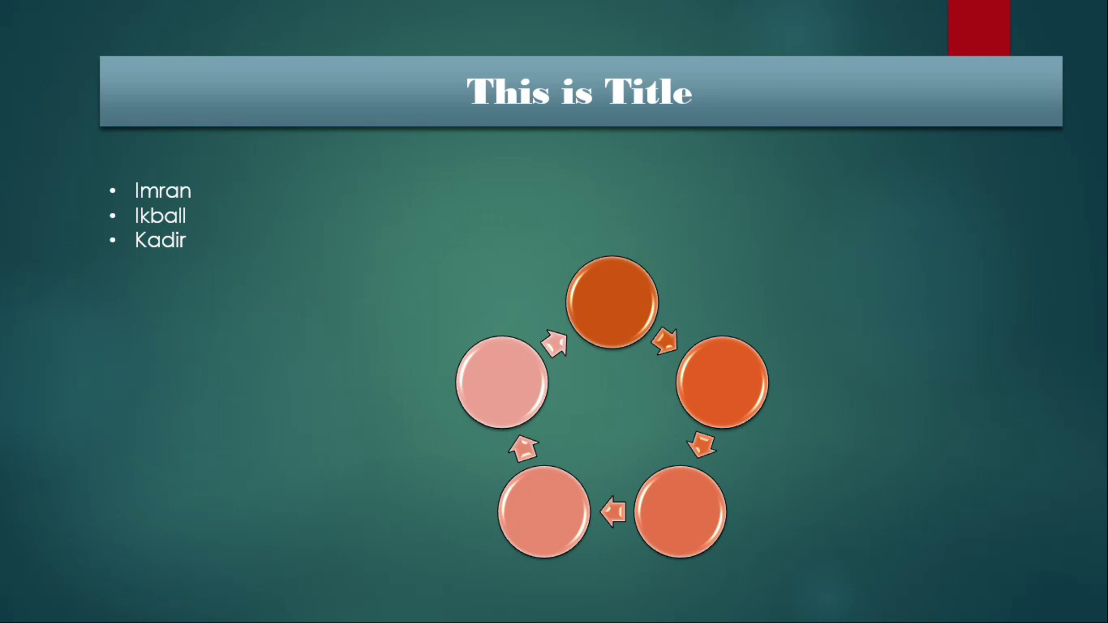
pyautogui.press('Right')
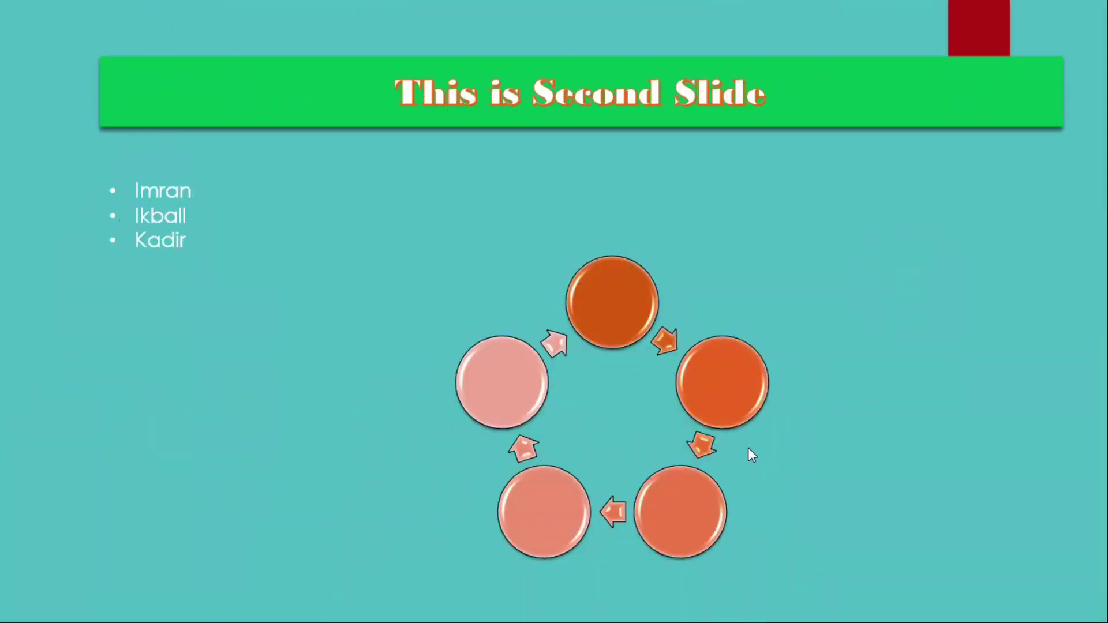
pyautogui.rightClick(748, 447)
pyautogui.click(796, 436)
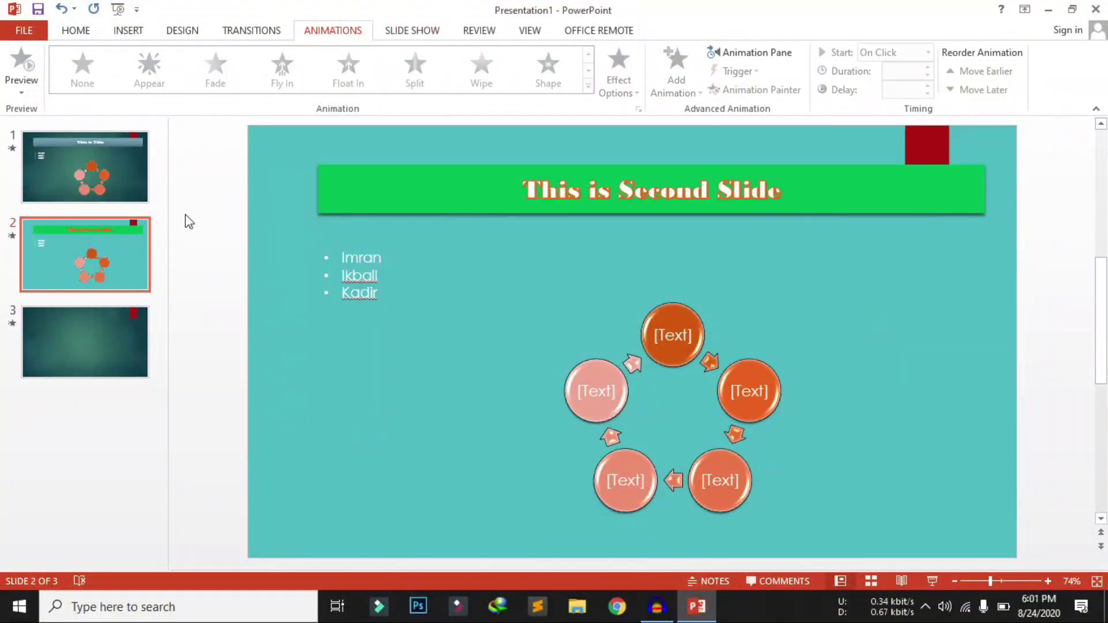
pyautogui.click(359, 262)
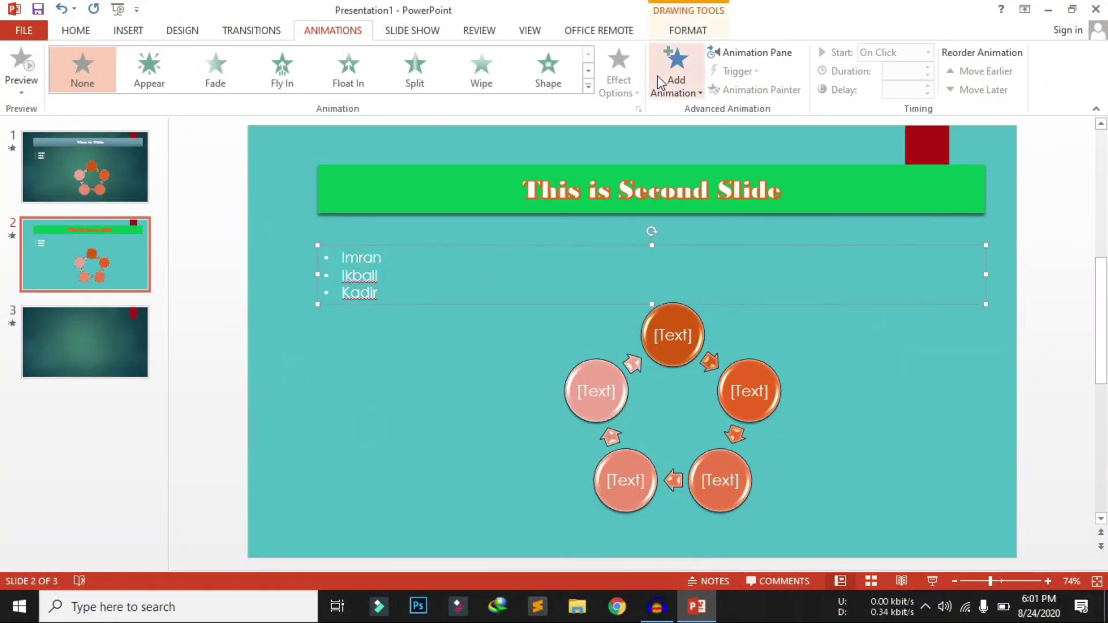
pyautogui.click(411, 32)
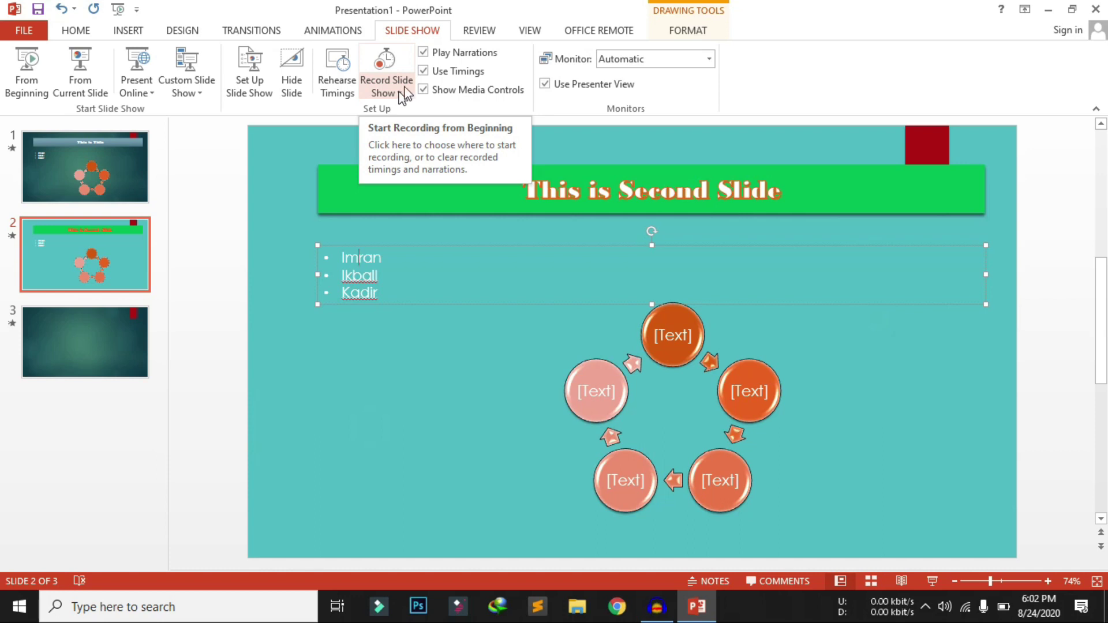
pyautogui.click(472, 36)
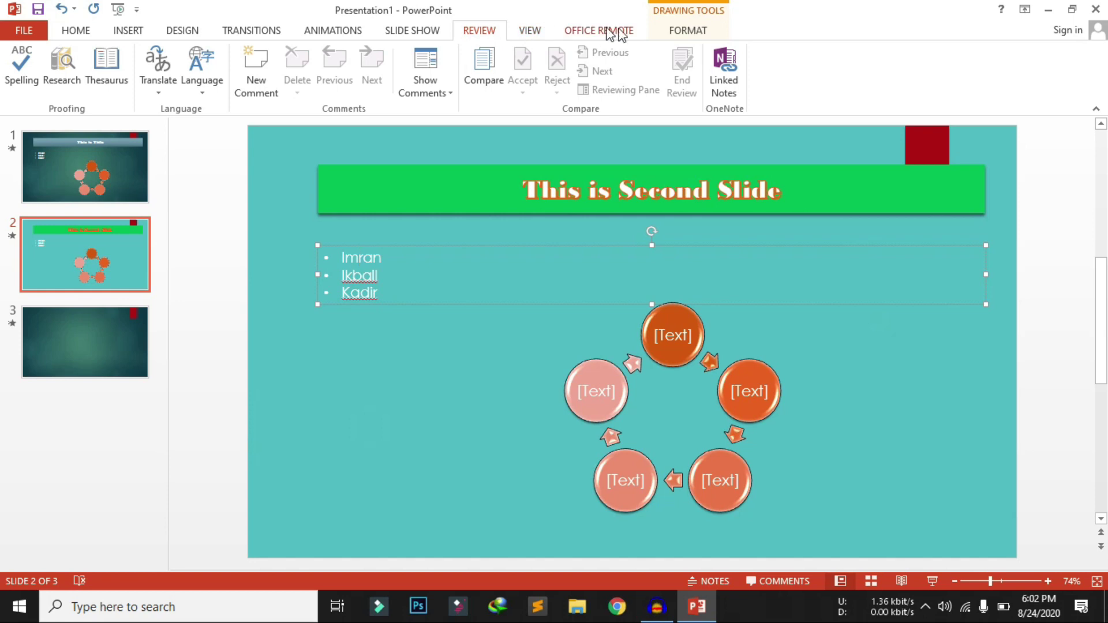
pyautogui.click(674, 32)
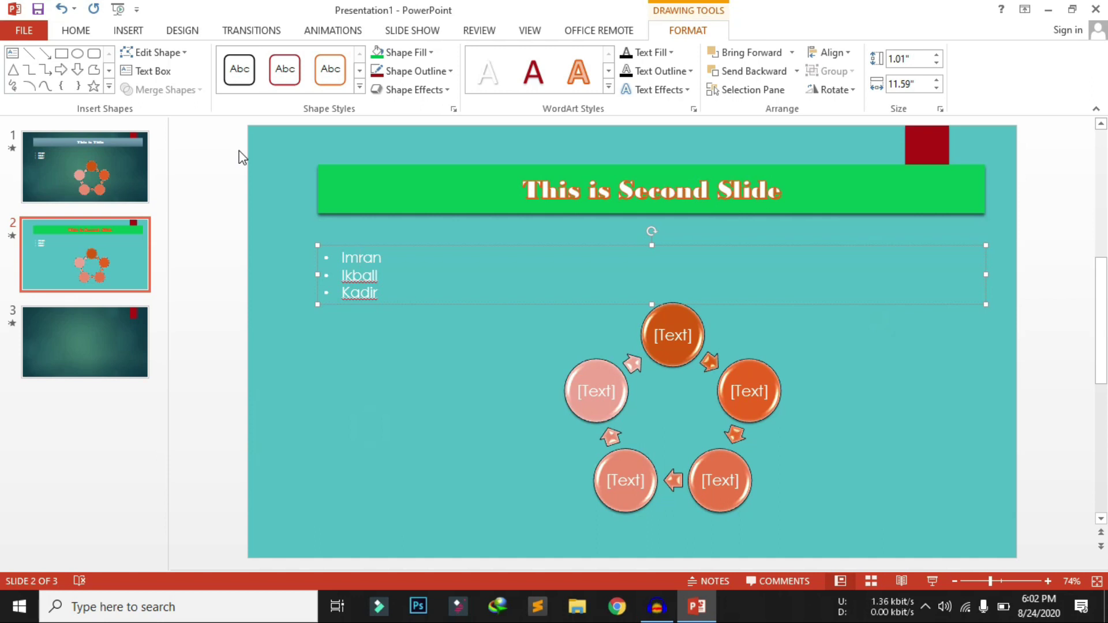
# Save the presentation as dasdasd.pptx on the Desktop via Save As
pyautogui.click(33, 32)
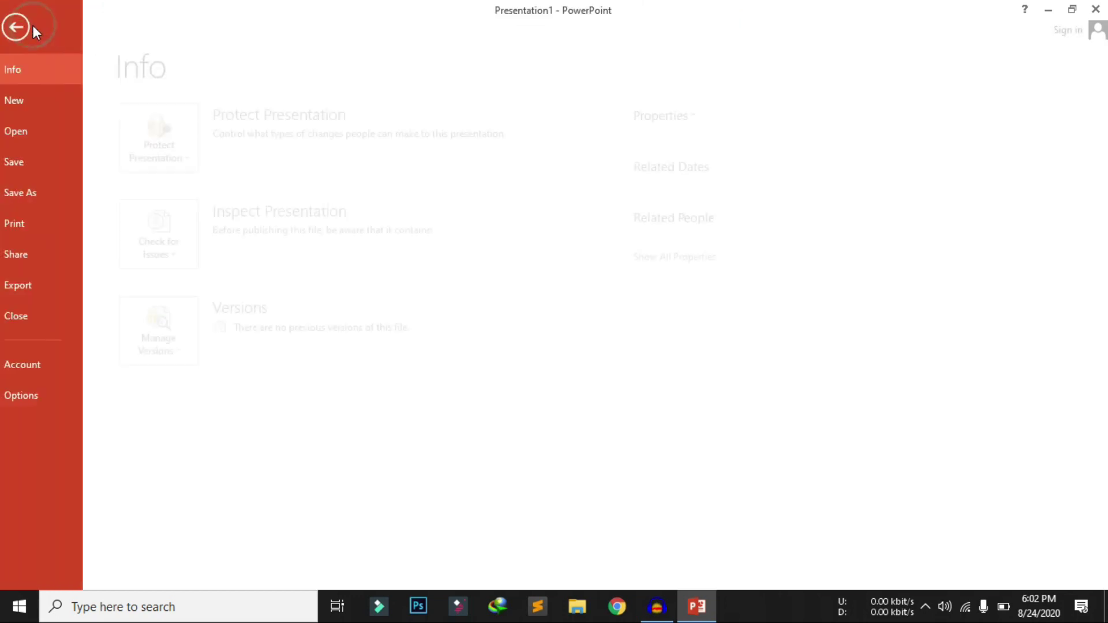
pyautogui.click(47, 164)
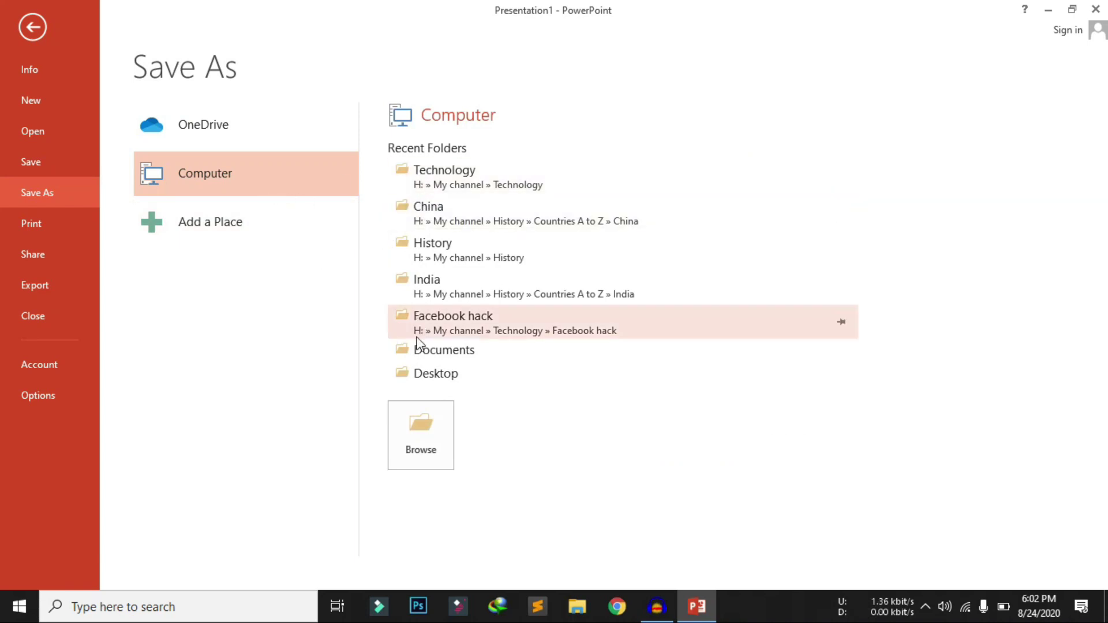
pyautogui.click(427, 374)
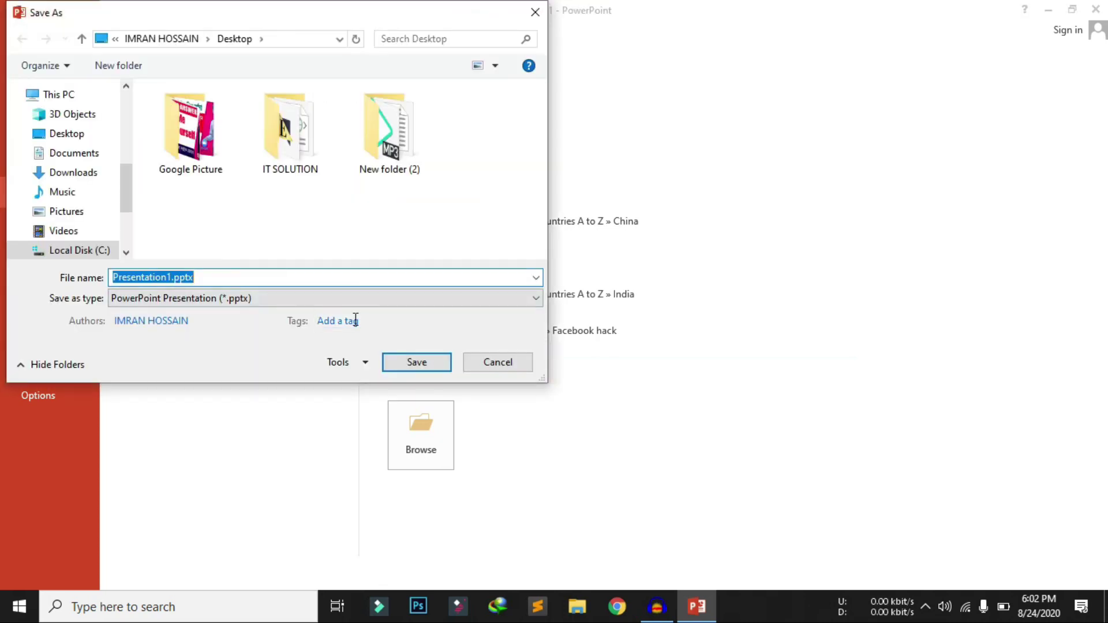
pyautogui.write('dasdasd')
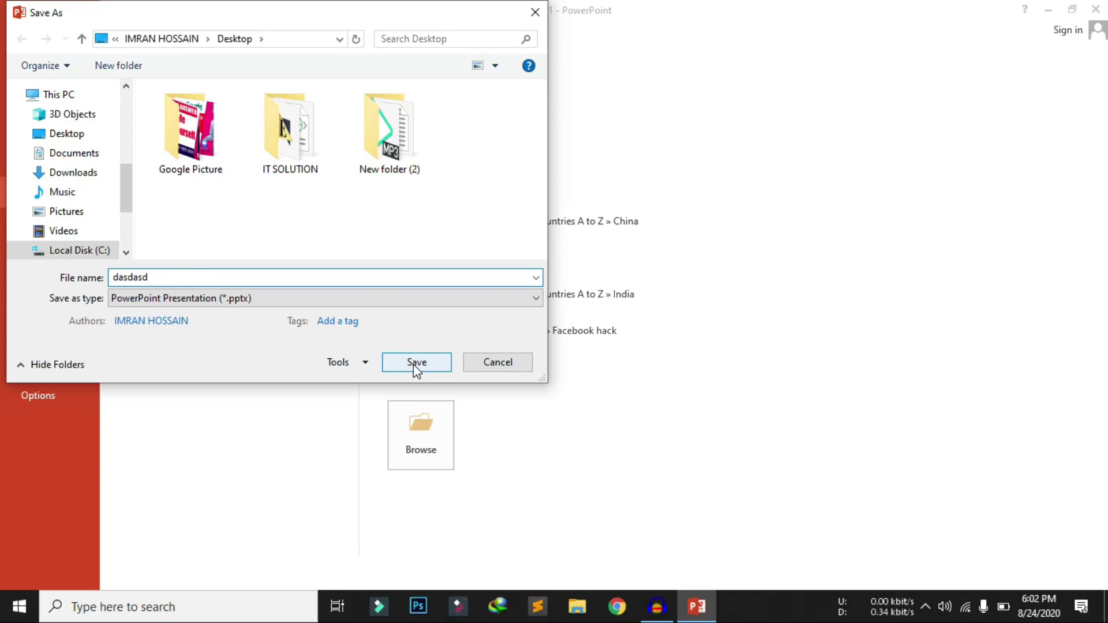
pyautogui.click(412, 364)
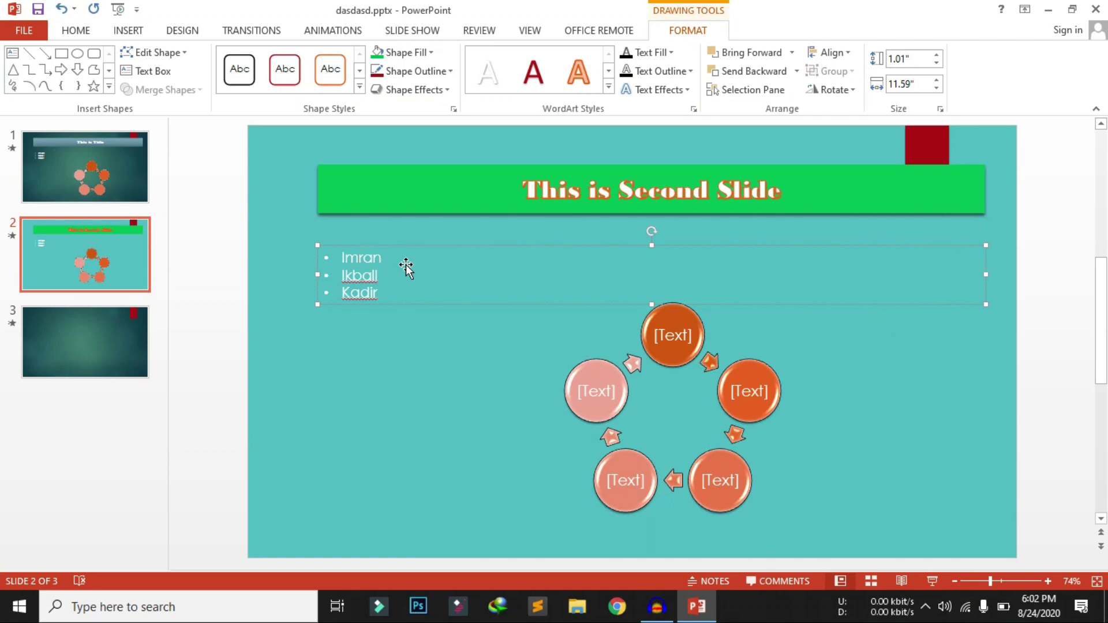
# Preview Slide Sorter and Reading View, then add the speaker note 'Note' to slide 1
pyautogui.click(871, 577)
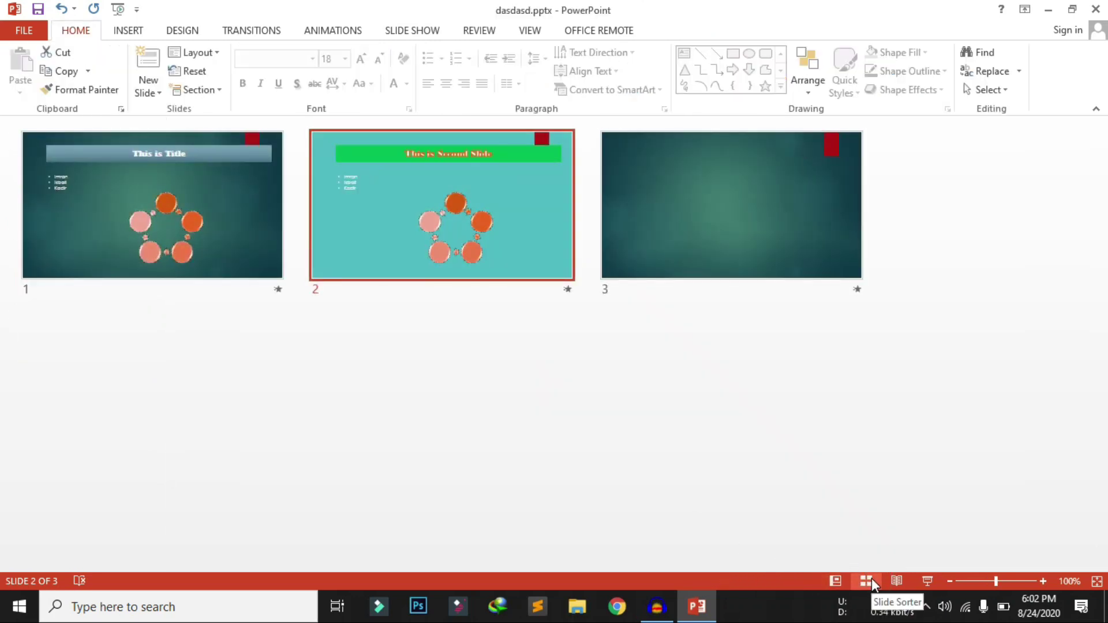
pyautogui.click(898, 576)
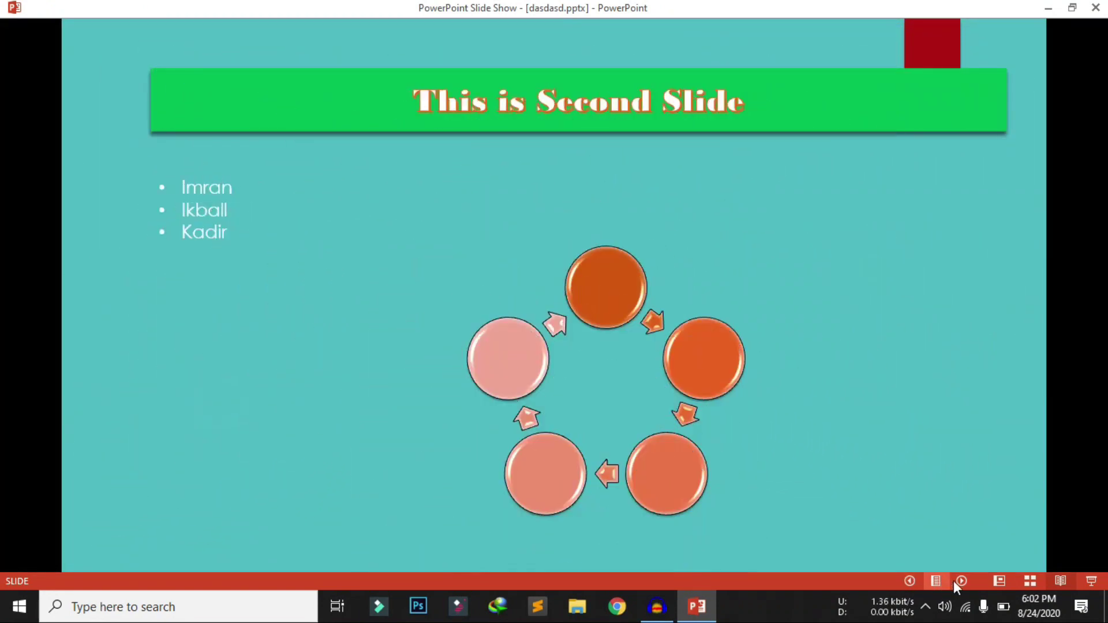
pyautogui.click(1009, 579)
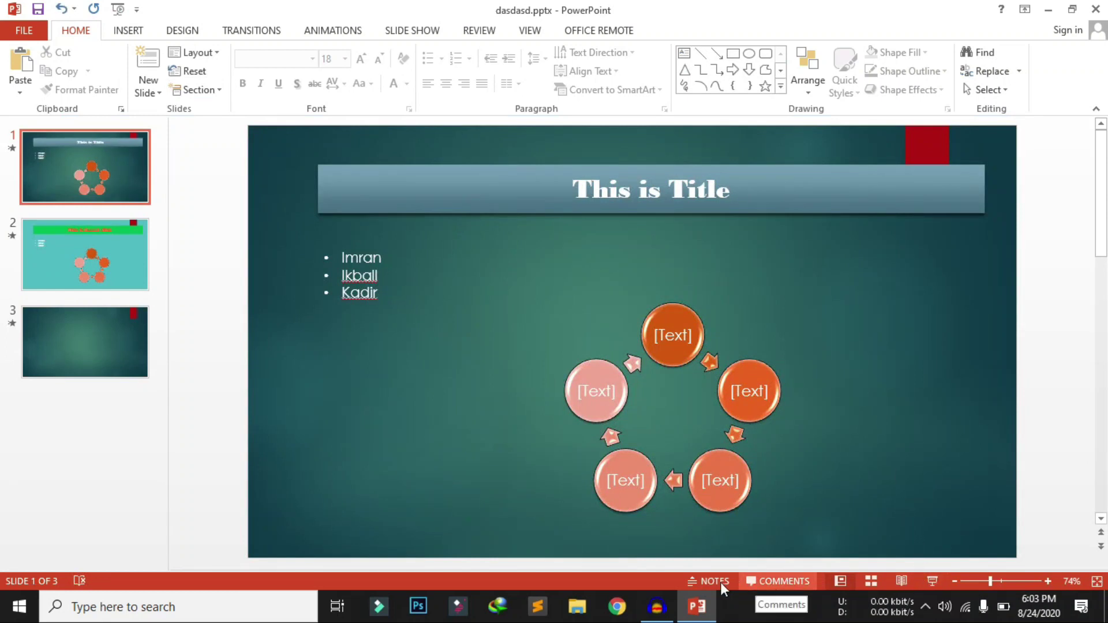
pyautogui.click(704, 580)
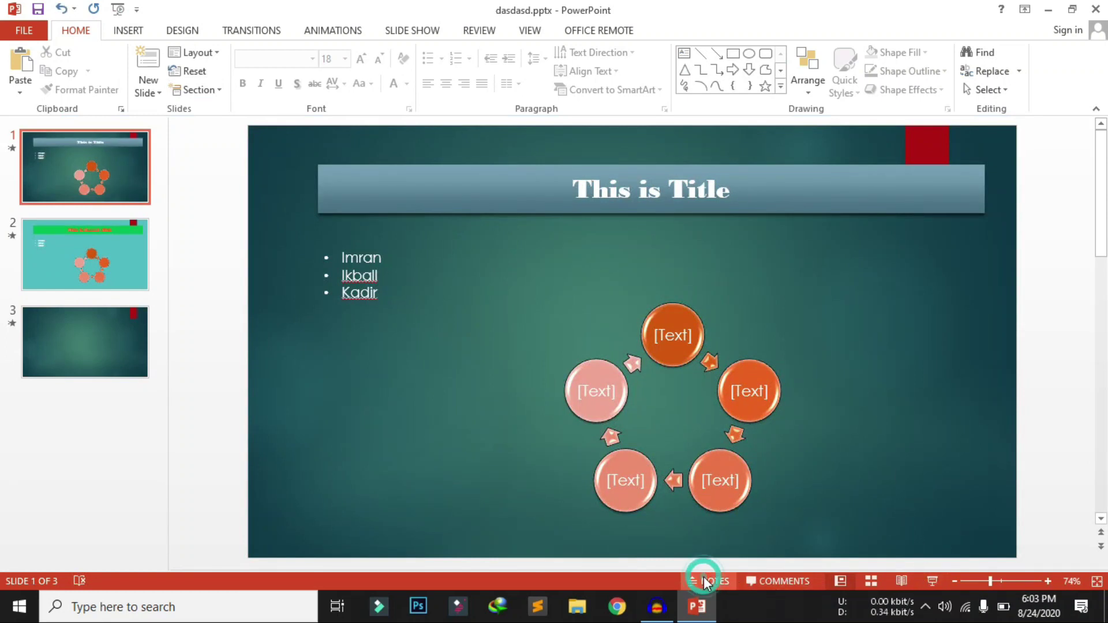
pyautogui.click(409, 561)
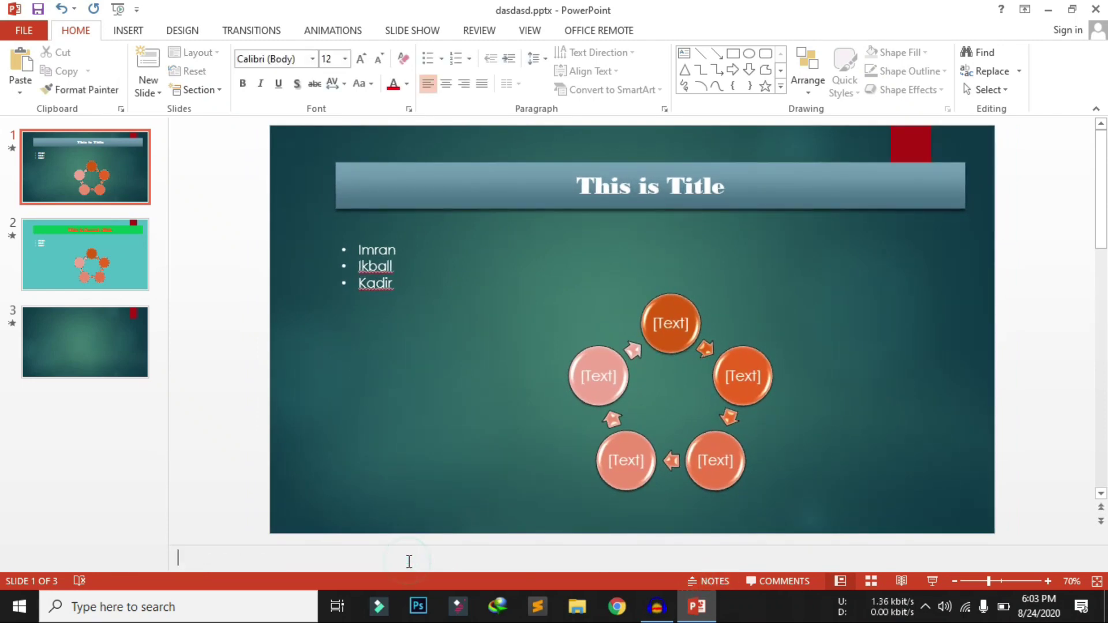
pyautogui.write('Note')
# Briefly run and end the slide show, then place the cursor in slide 2's notes
pyautogui.click(933, 582)
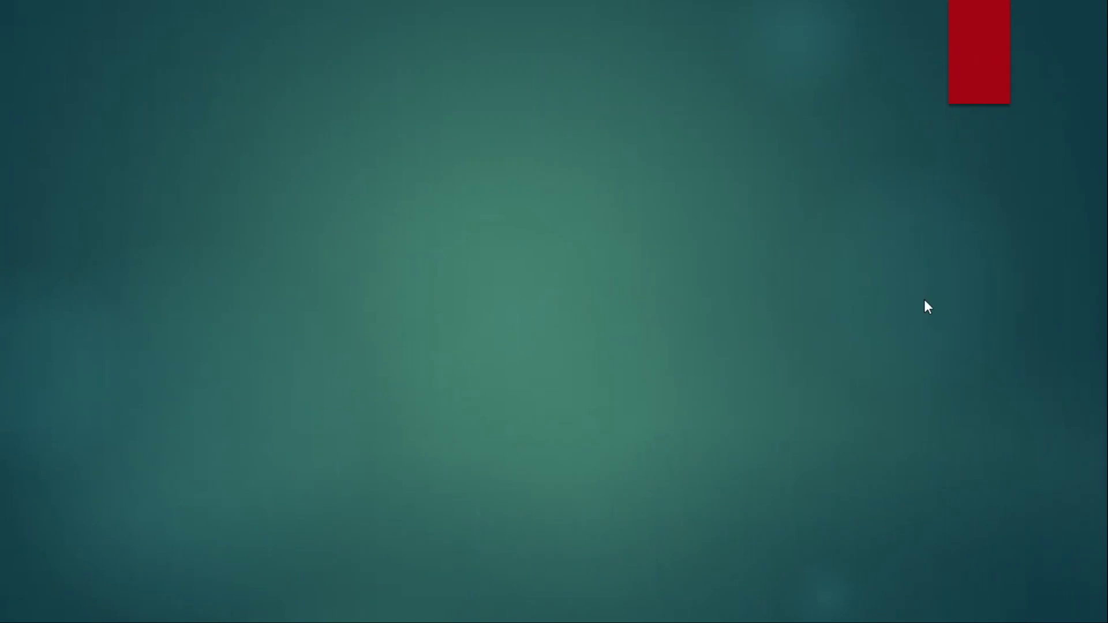
pyautogui.rightClick(924, 300)
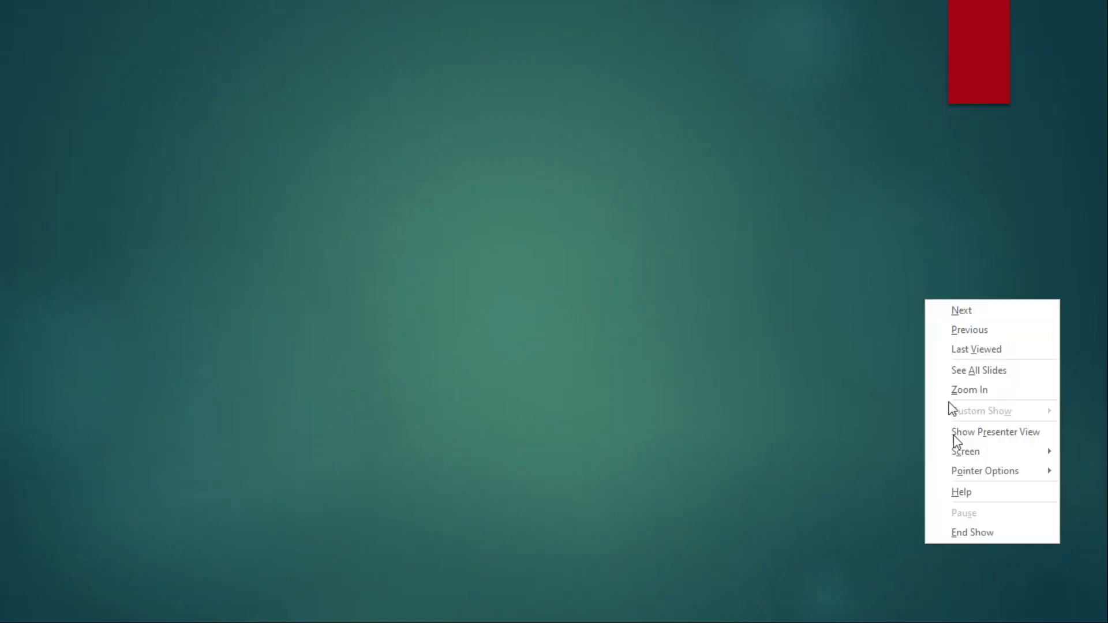
pyautogui.click(961, 541)
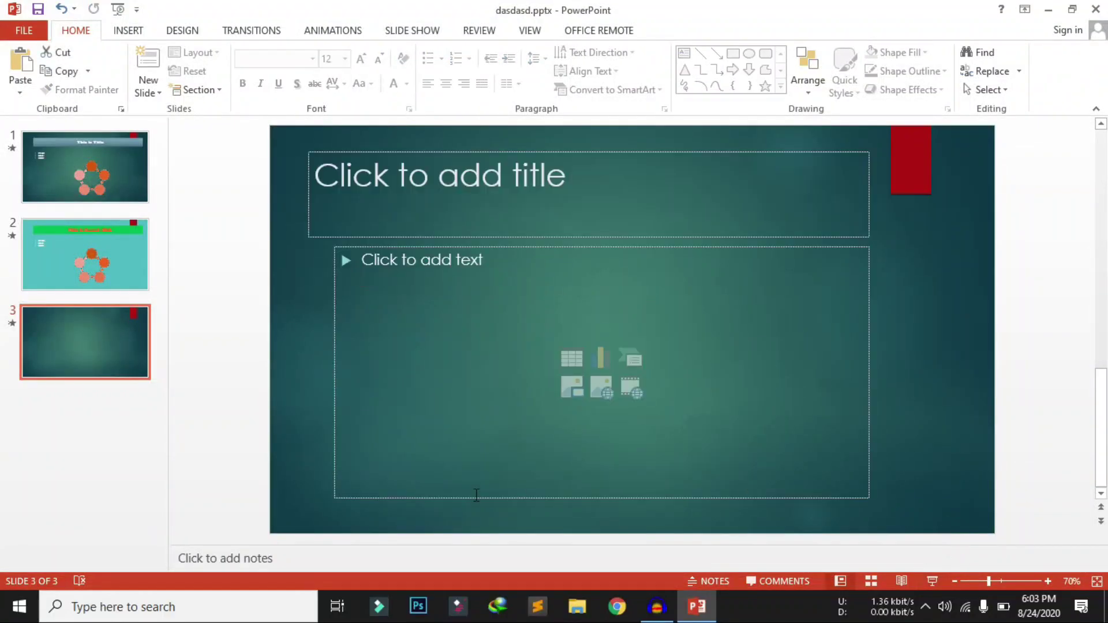
pyautogui.click(65, 254)
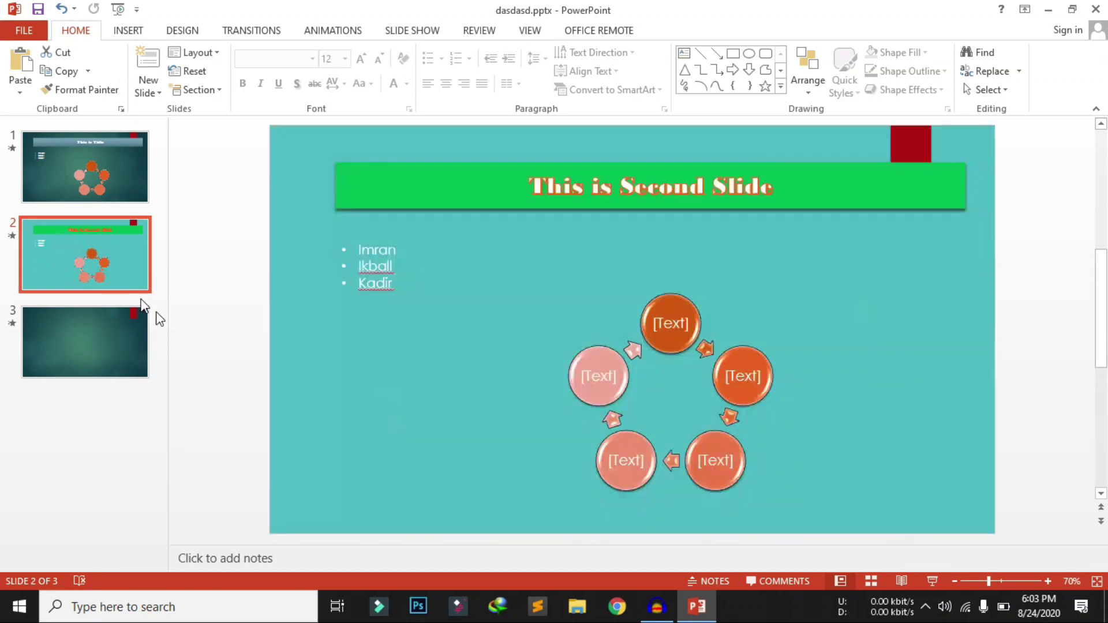
pyautogui.click(348, 554)
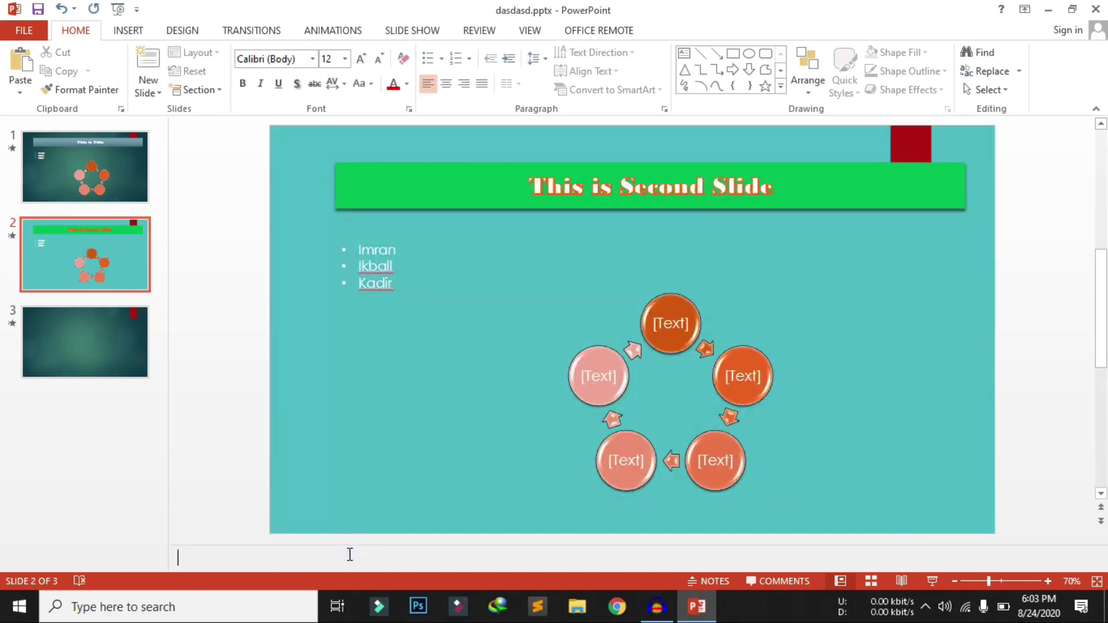
# Run the slide show from slide 2 with the laser pointer on, then switch to Presenter View
pyautogui.click(932, 581)
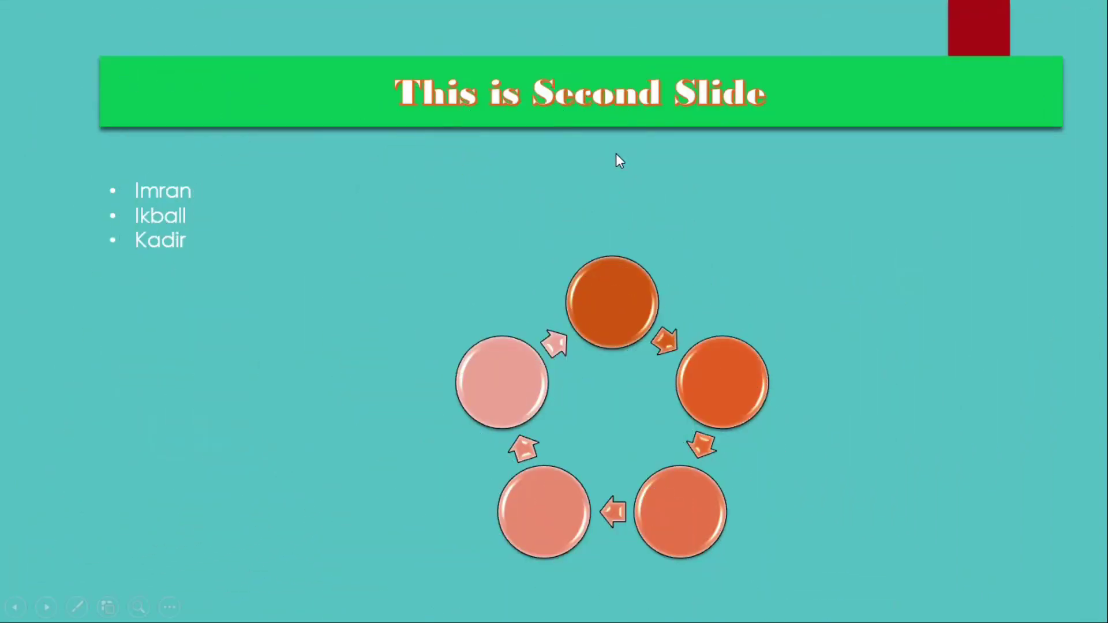
pyautogui.rightClick(615, 153)
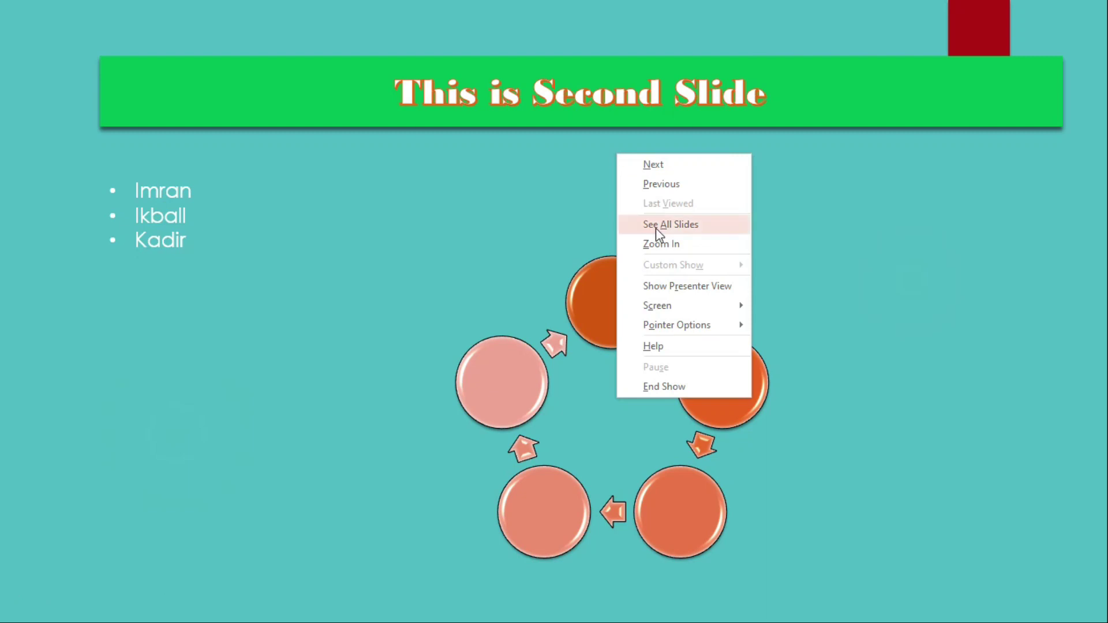
pyautogui.moveTo(676, 325)
pyautogui.click(791, 323)
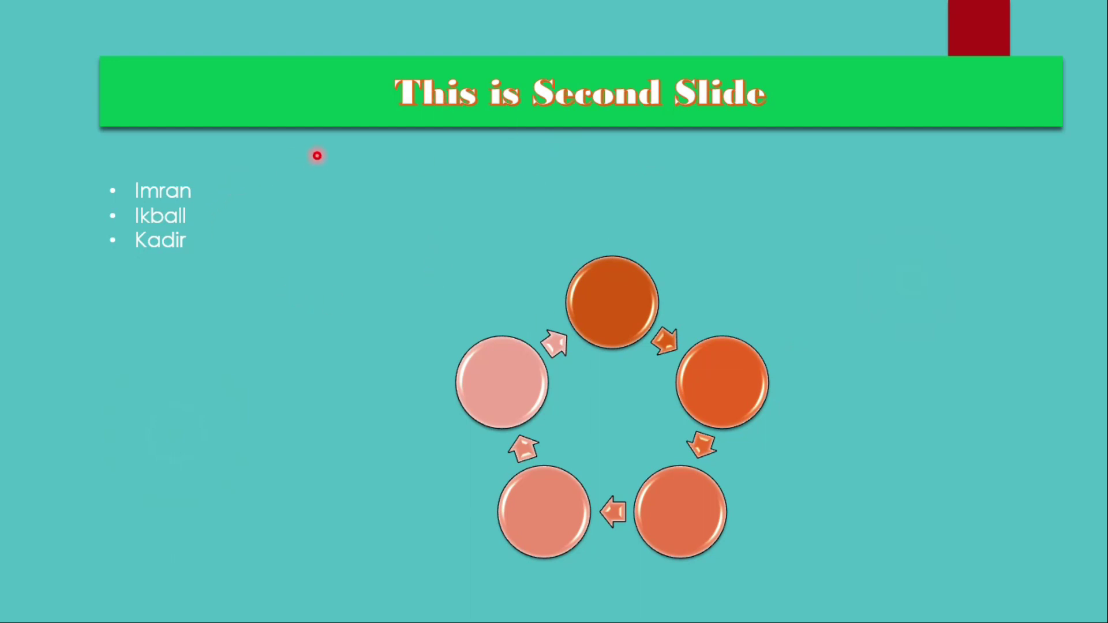
pyautogui.rightClick(317, 156)
pyautogui.moveTo(358, 306)
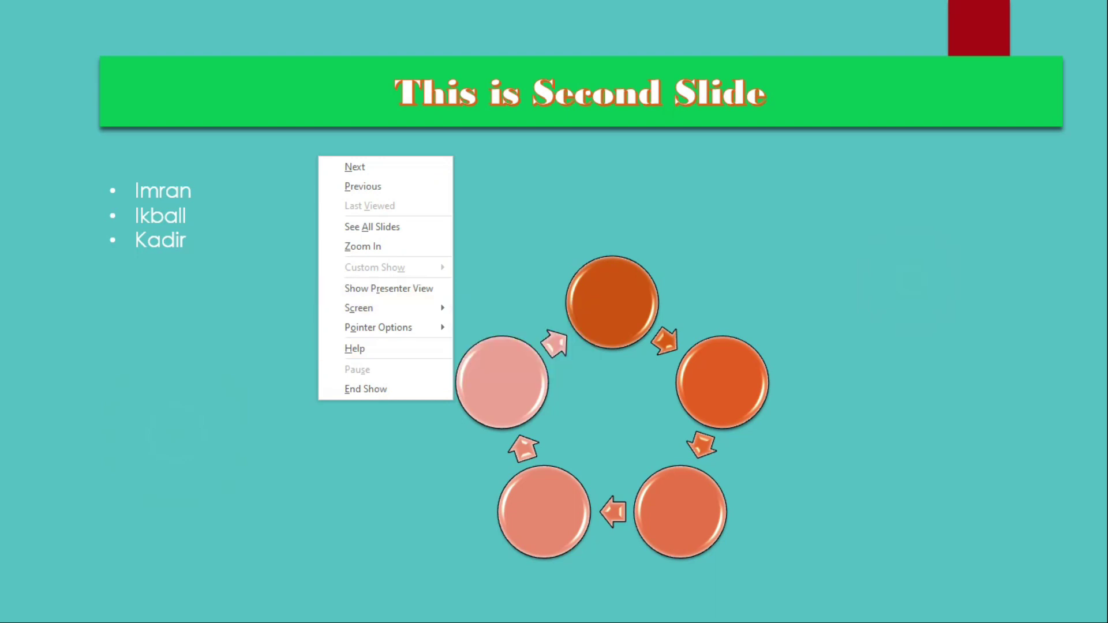
pyautogui.click(403, 287)
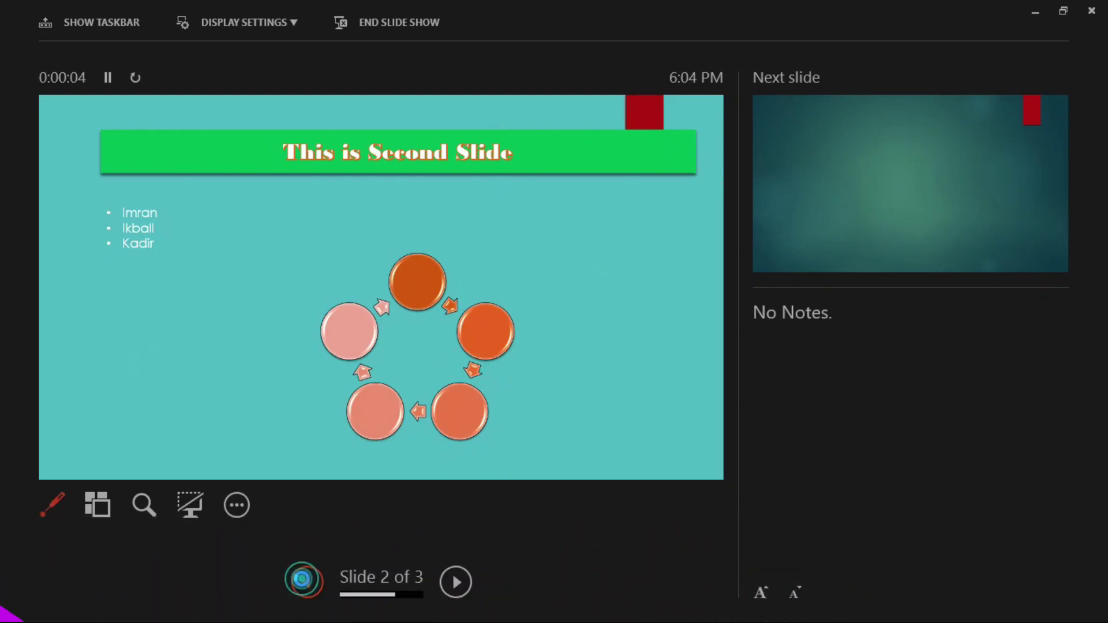
# Step back to slide 1 'This is Title', reveal its first bullet, and point at the speaker note
pyautogui.click(305, 583)
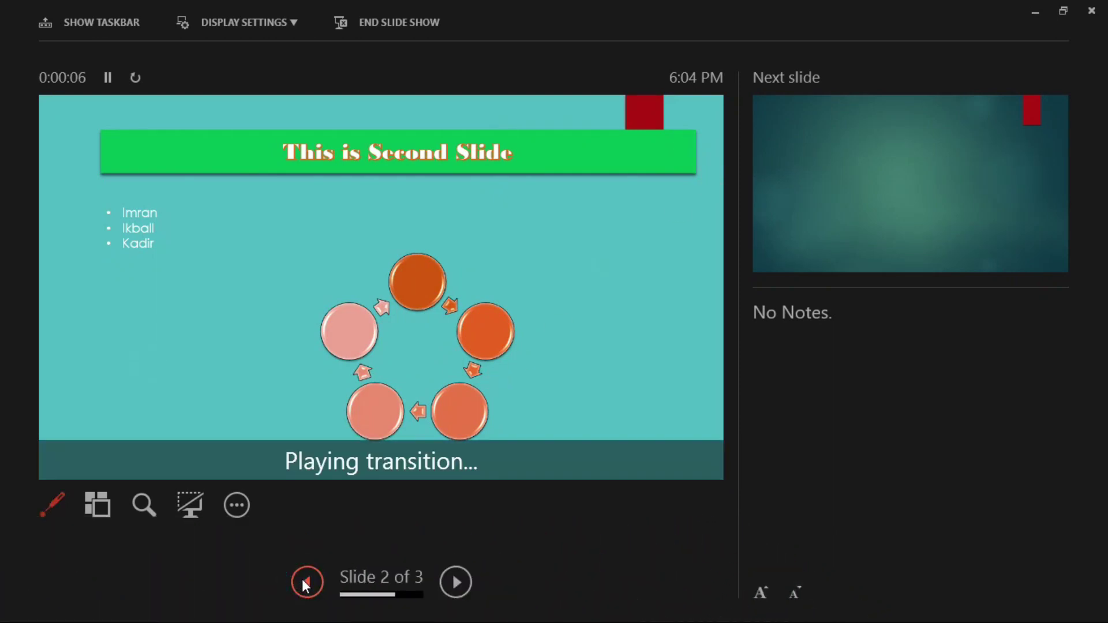
pyautogui.click(302, 579)
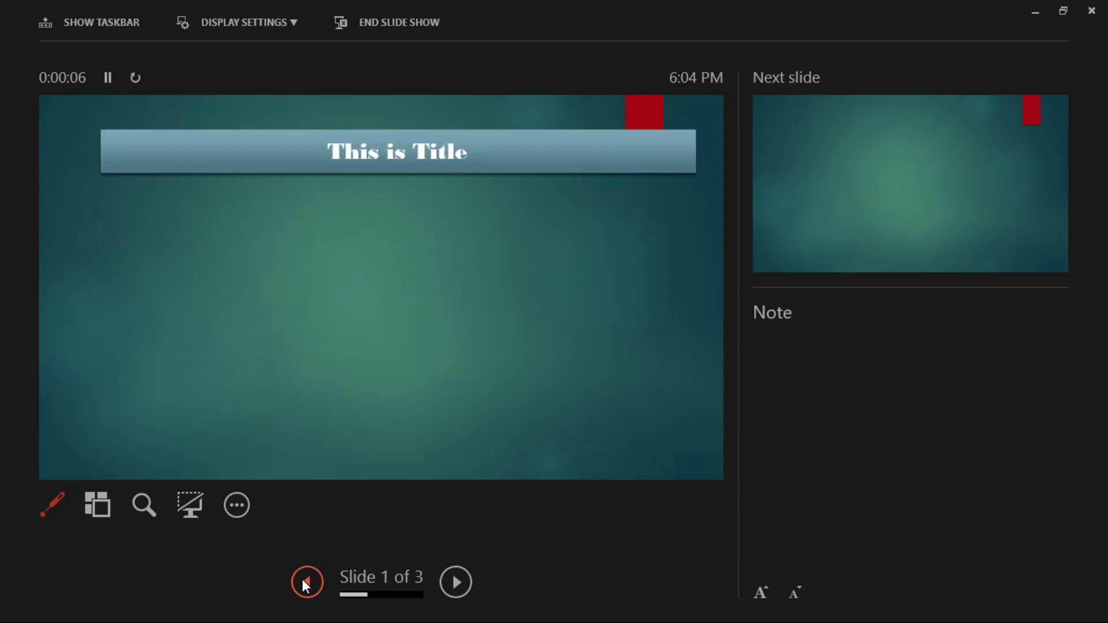
pyautogui.click(455, 574)
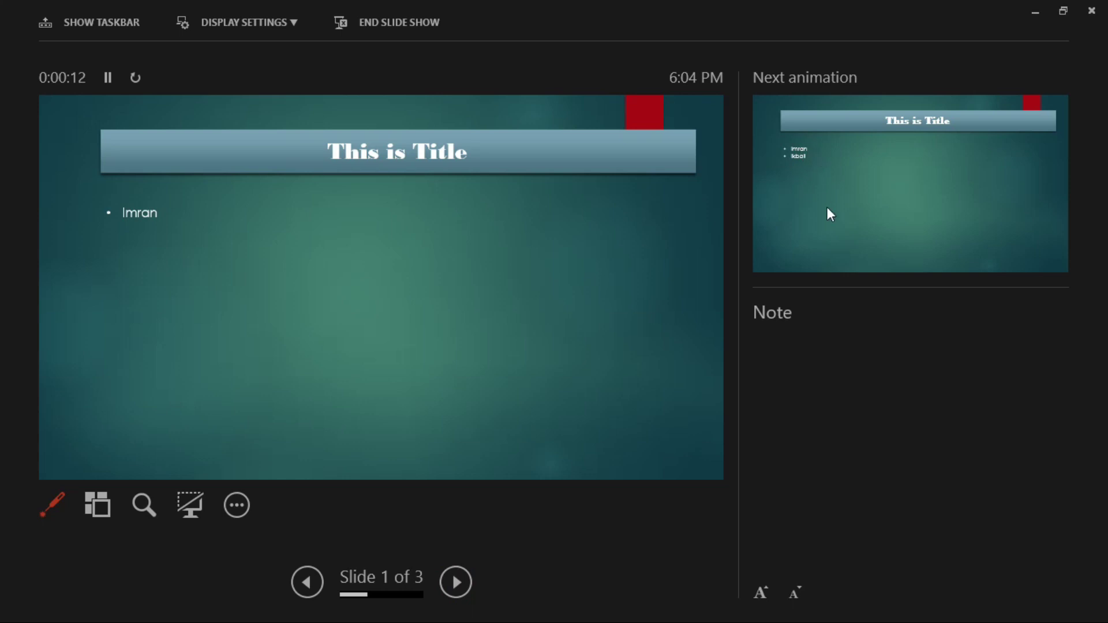
pyautogui.click(769, 317)
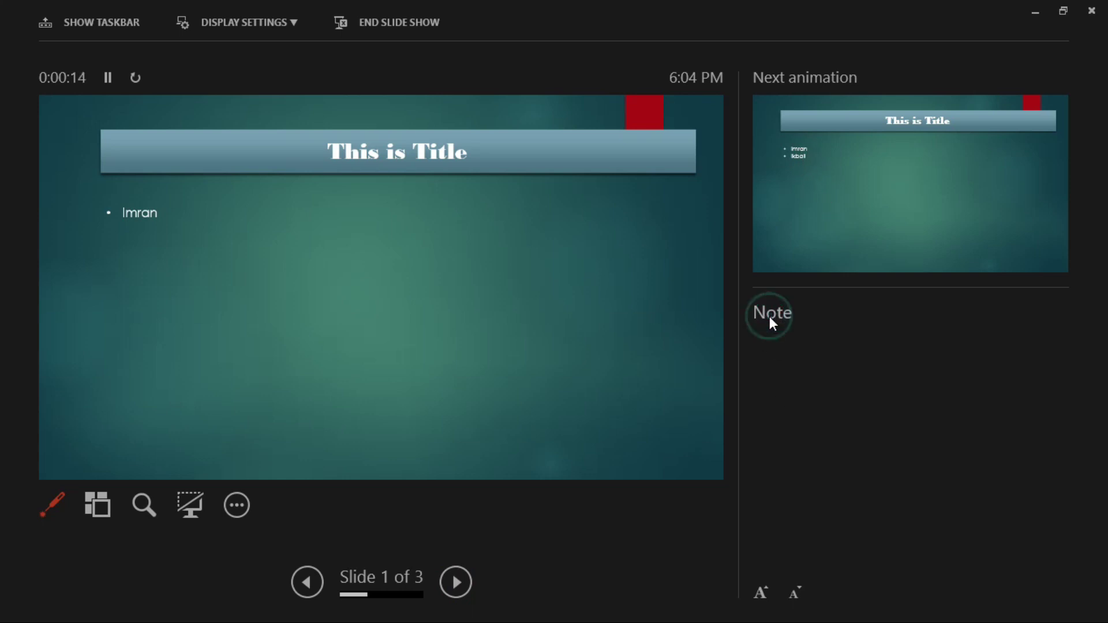